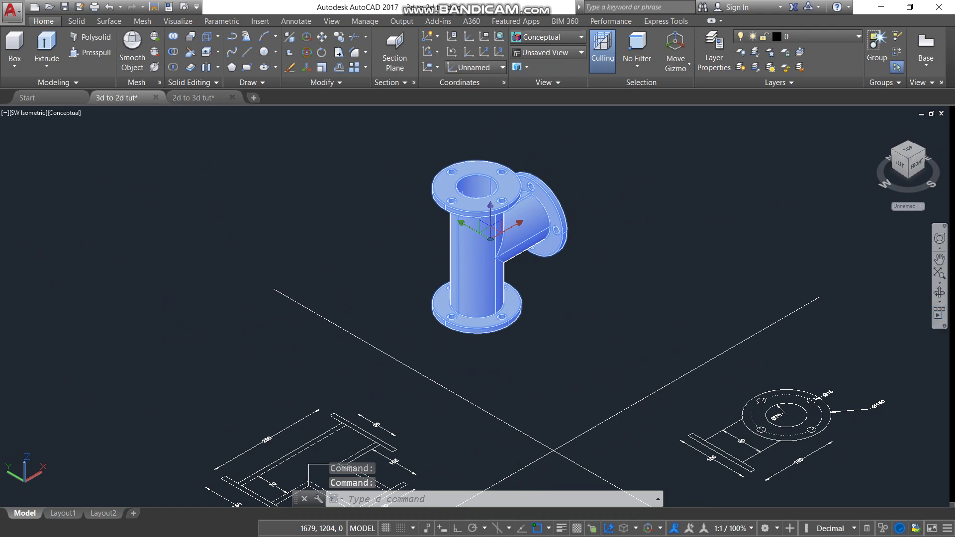
# Glance at the finished 2d to 3d tut drawing, then return to 3d to 2d tut
pyautogui.scroll(-2, 615, 220)
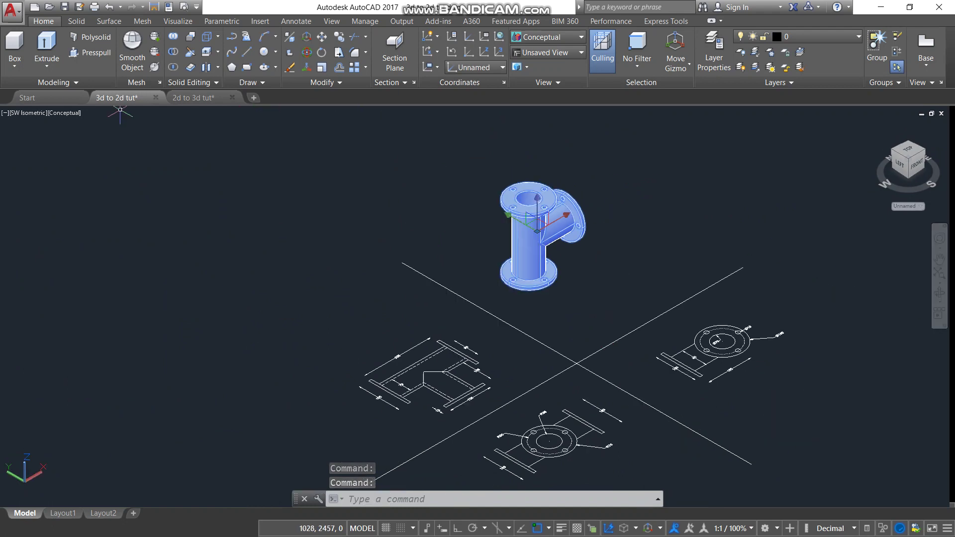
pyautogui.click(201, 99)
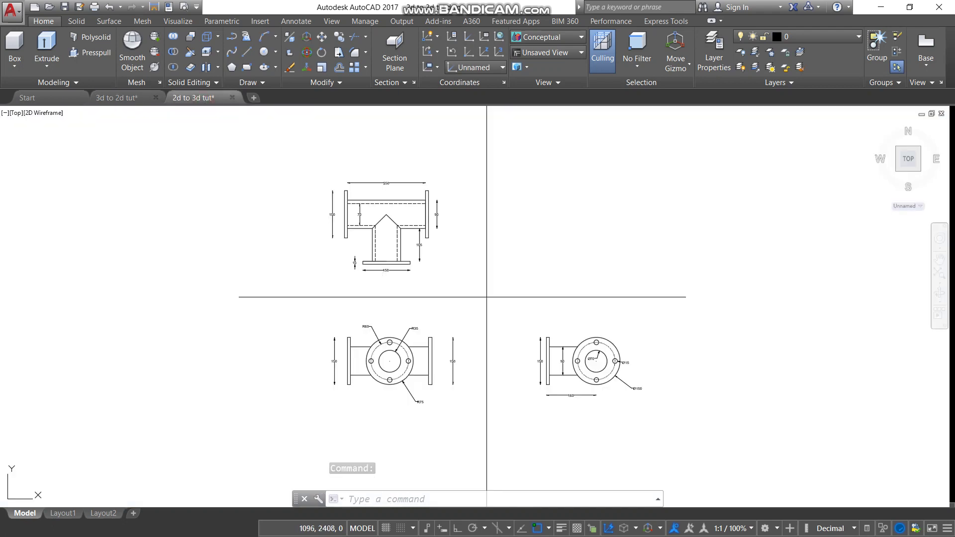
pyautogui.scroll(3, 406, 317)
pyautogui.scroll(-4, 394, 314)
pyautogui.click(118, 99)
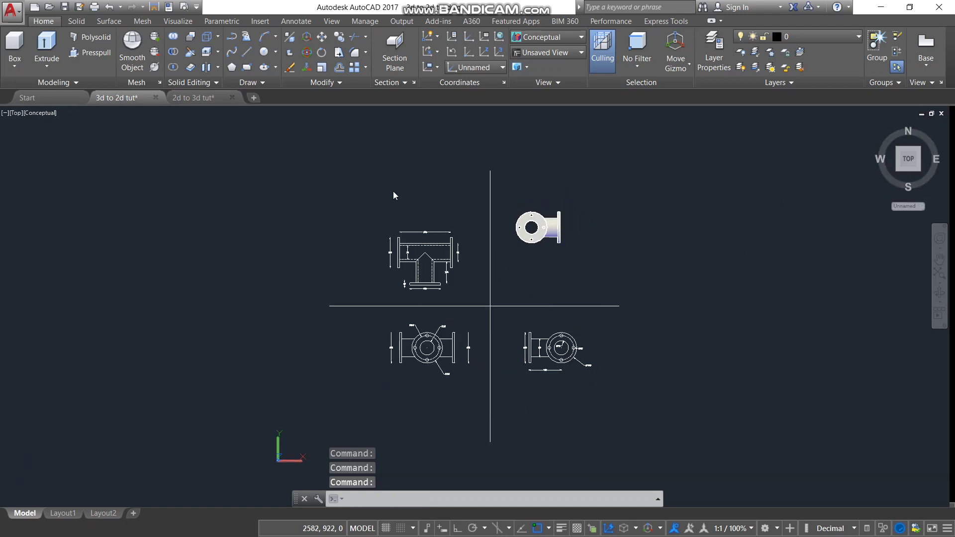
# Erase the T-shaped front view and the lower-left and lower-right 2D views
pyautogui.click(352, 183)
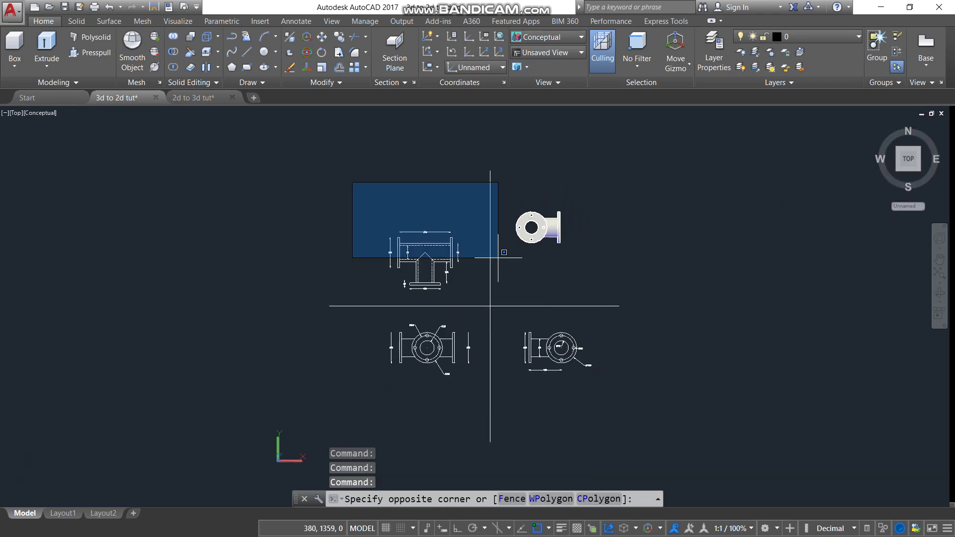
pyautogui.click(480, 309)
pyautogui.press('Delete')
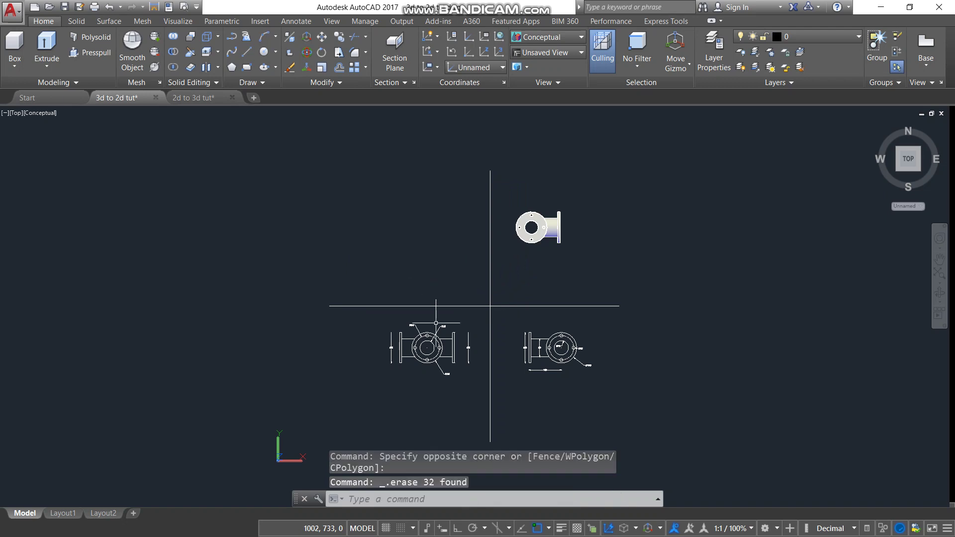
pyautogui.click(385, 313)
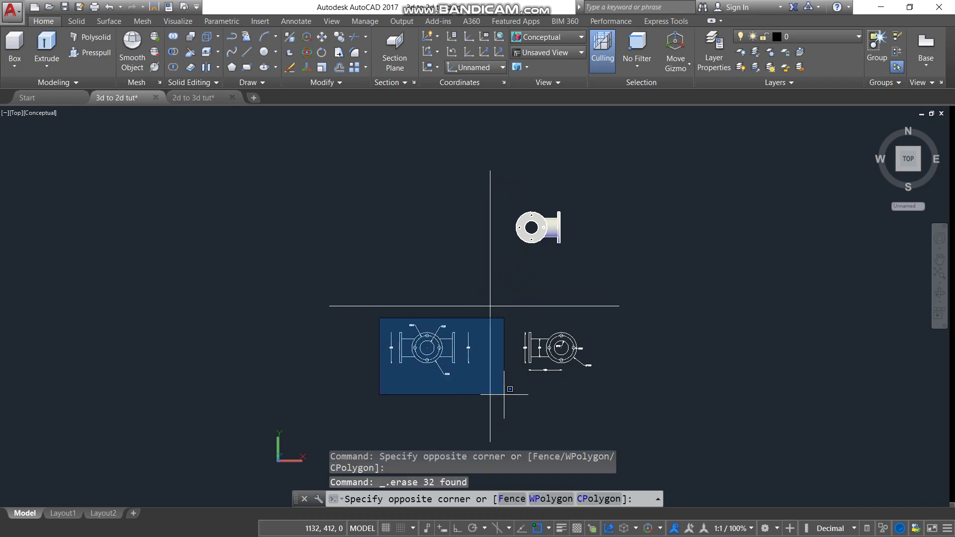
pyautogui.click(479, 401)
pyautogui.press('Delete')
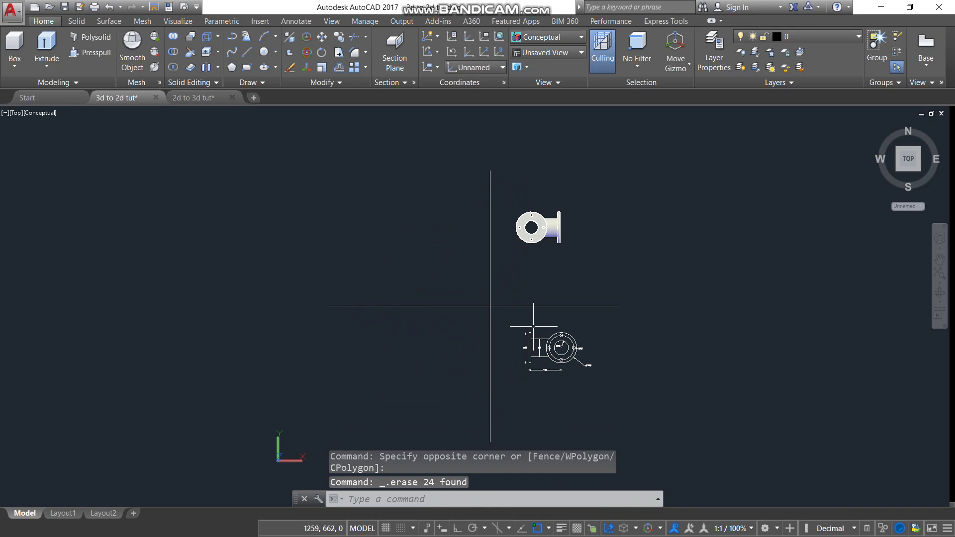
pyautogui.click(506, 322)
pyautogui.click(667, 403)
pyautogui.press('Delete')
# Zoom in and select the 3D flanged pipe solid
pyautogui.scroll(3, 549, 217)
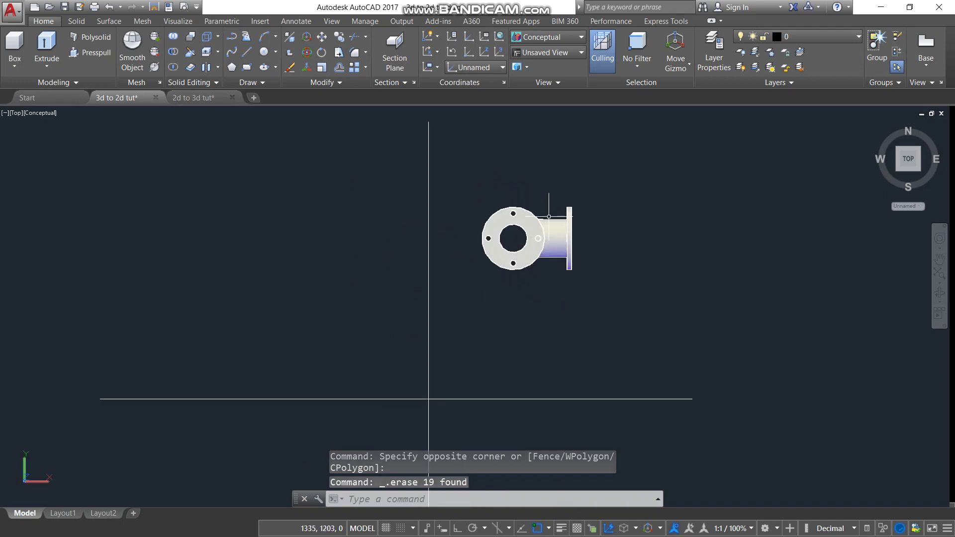
pyautogui.scroll(4, 531, 224)
pyautogui.click(530, 224)
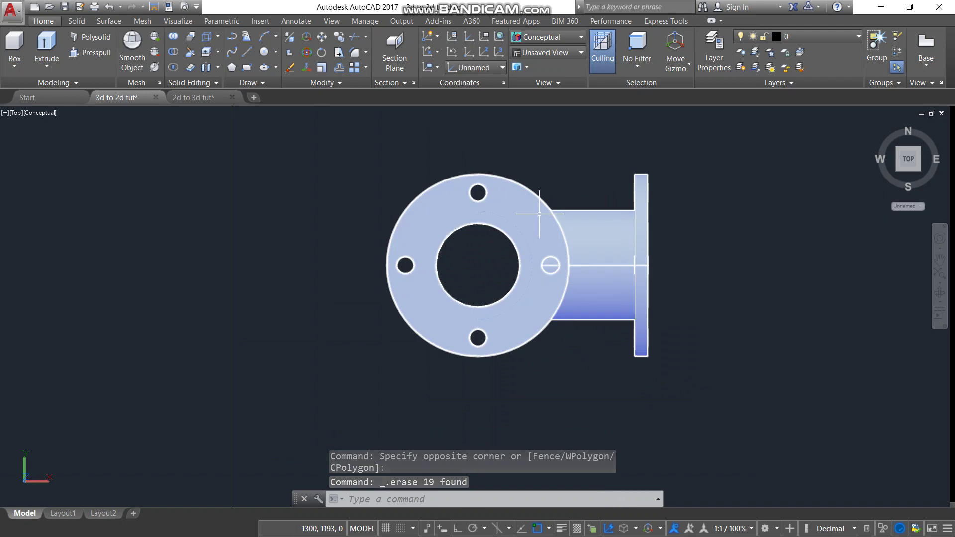
# Copy the flange solid with Copy Selection, placing copies below and right of the original
pyautogui.rightClick(540, 214)
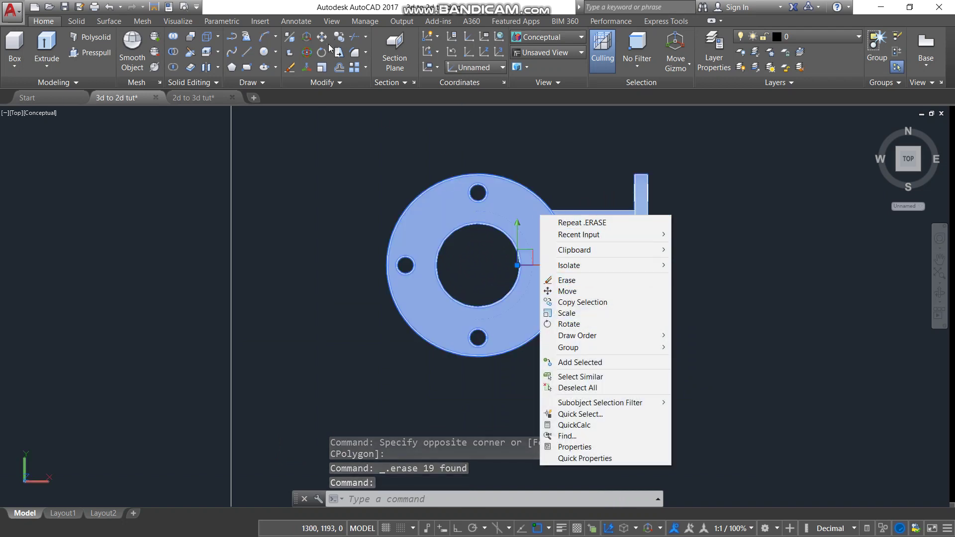
pyautogui.click(583, 302)
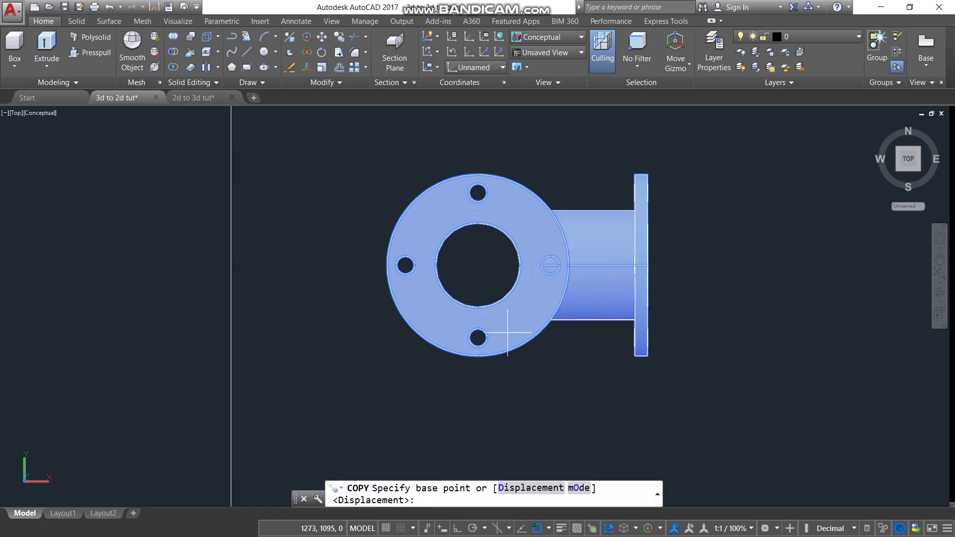
pyautogui.click(545, 289)
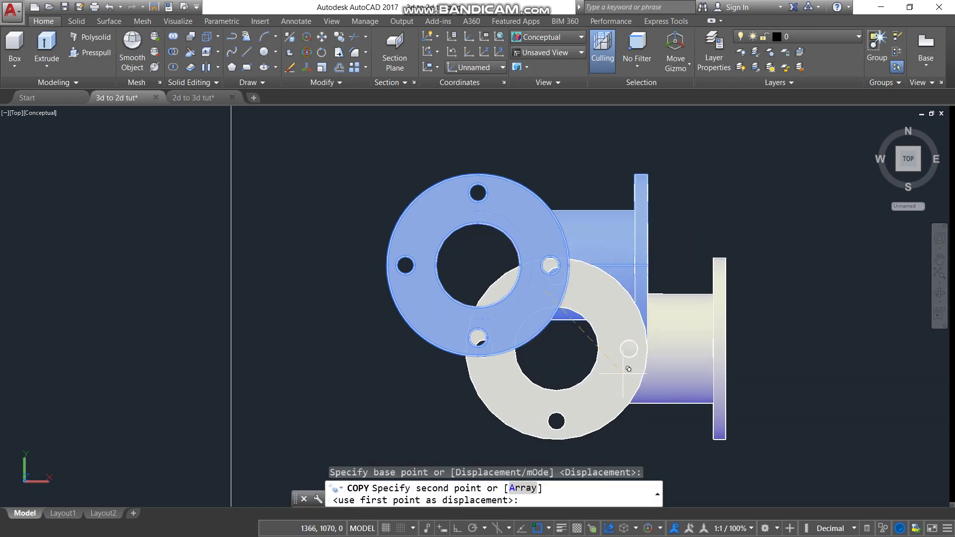
pyautogui.scroll(-3, 622, 374)
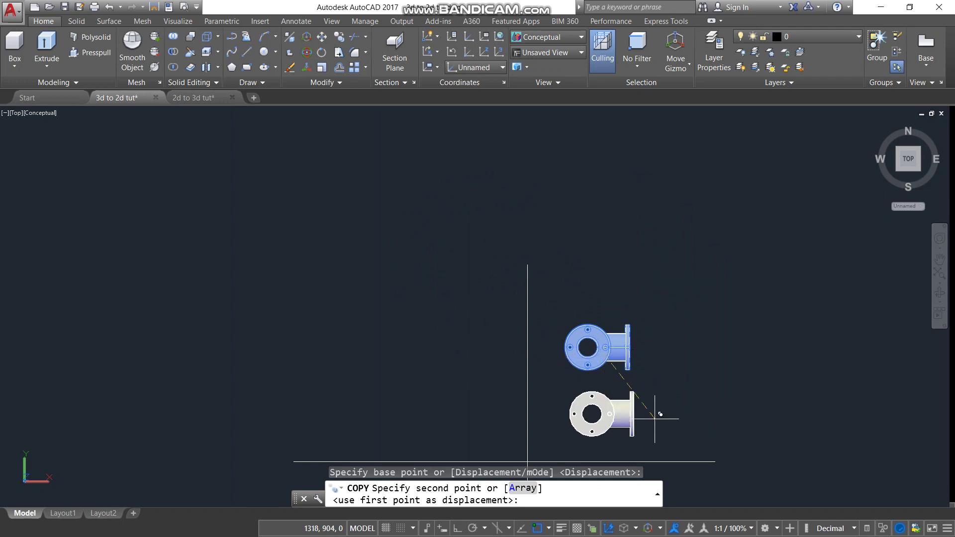
pyautogui.click(752, 405)
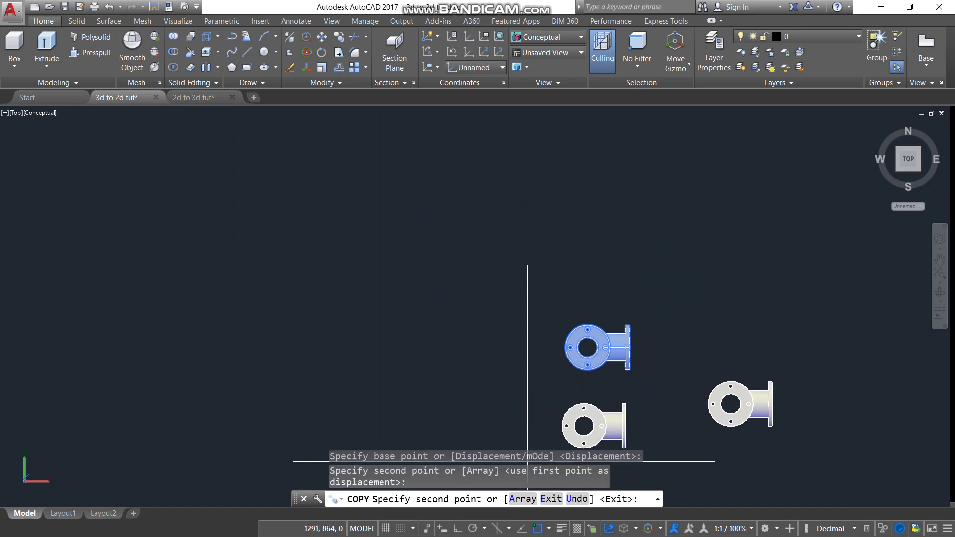
pyautogui.press('Escape')
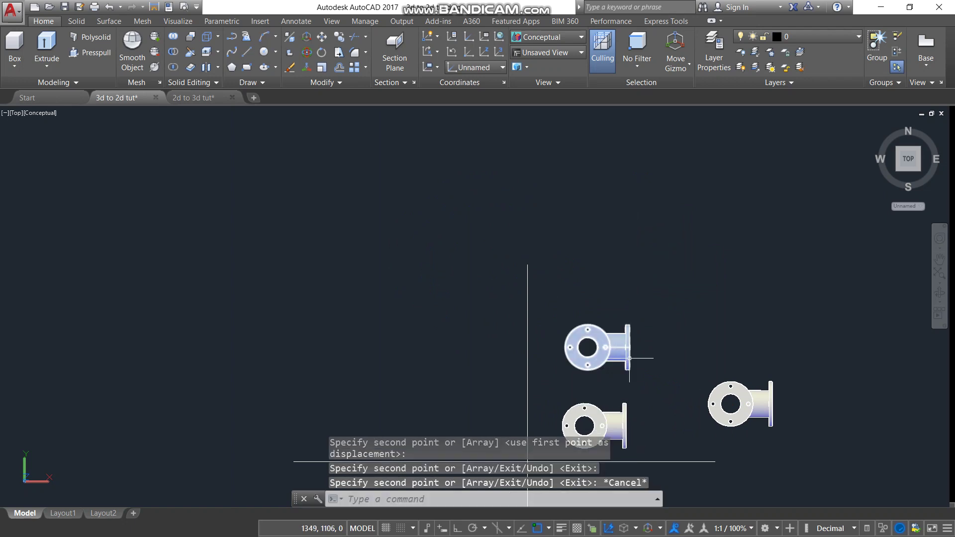
pyautogui.scroll(2, 629, 358)
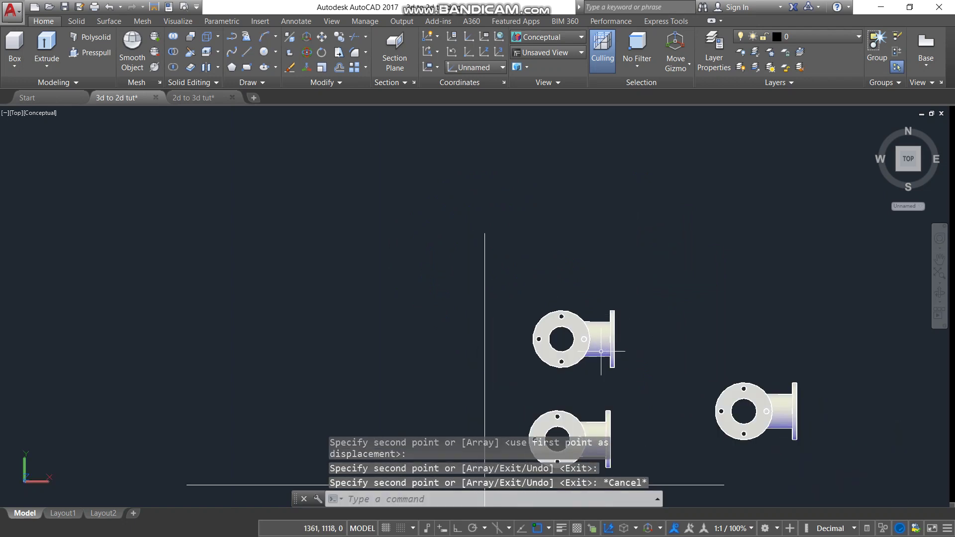
pyautogui.scroll(3, 601, 352)
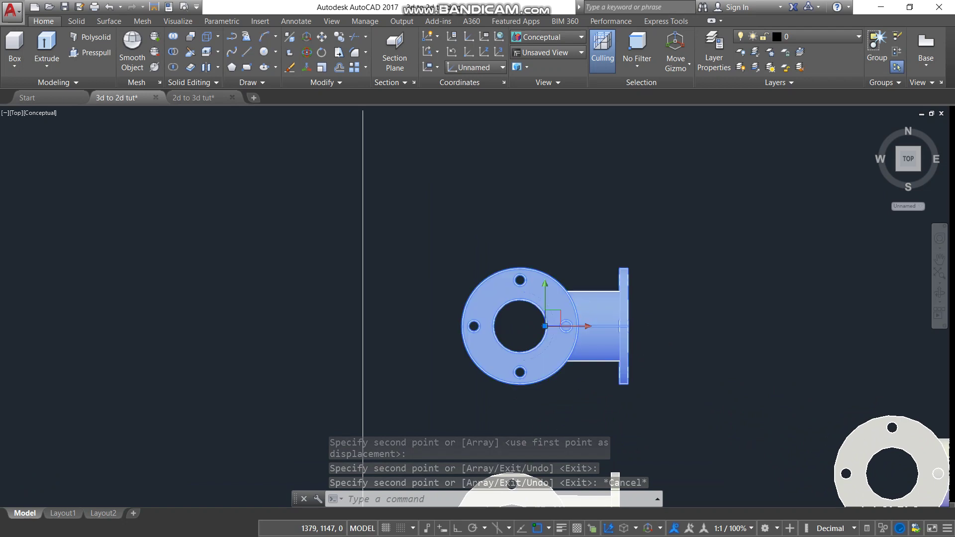
pyautogui.click(619, 329)
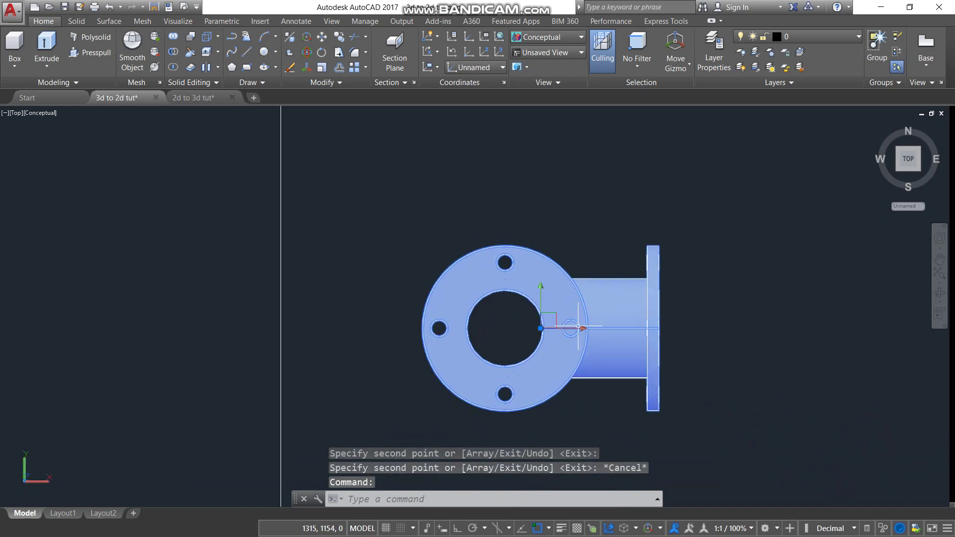
pyautogui.scroll(5, 571, 329)
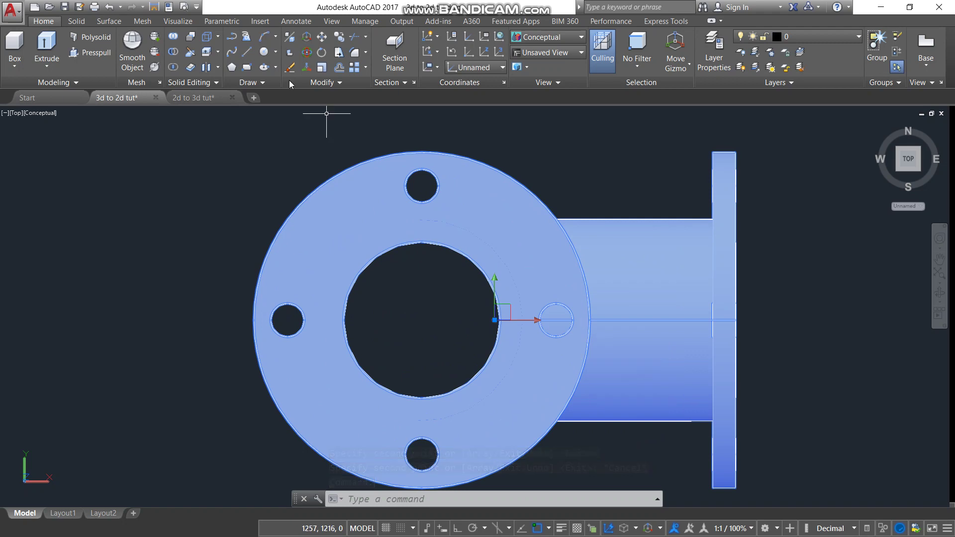
# Abandon 3DROTATE, switch the gizmo to Rotate Gizmo and select the original flange solid
pyautogui.click(307, 53)
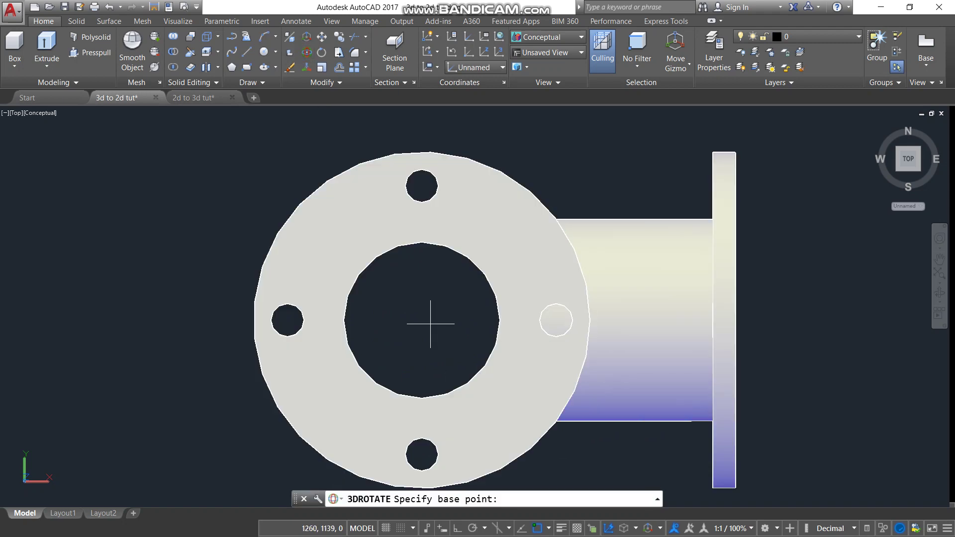
pyautogui.click(533, 314)
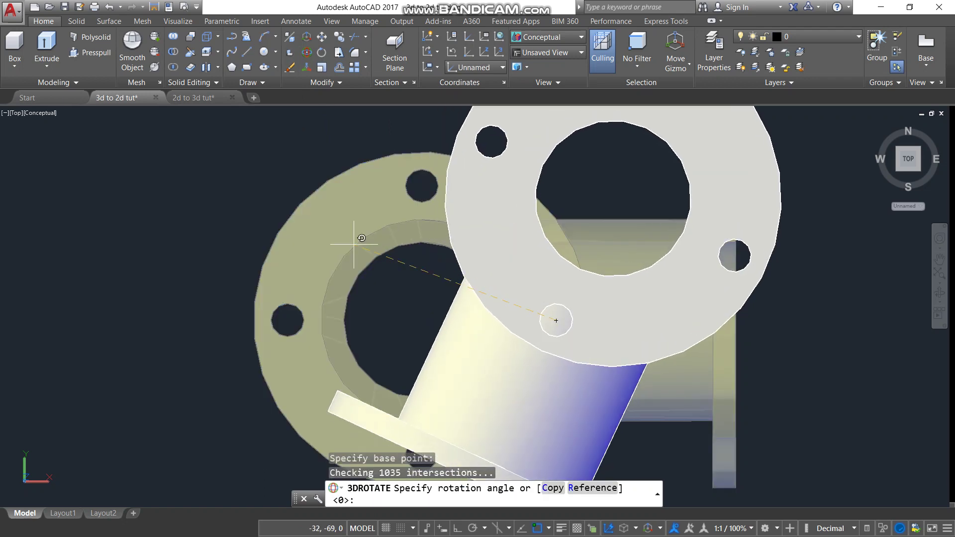
pyautogui.press('Escape')
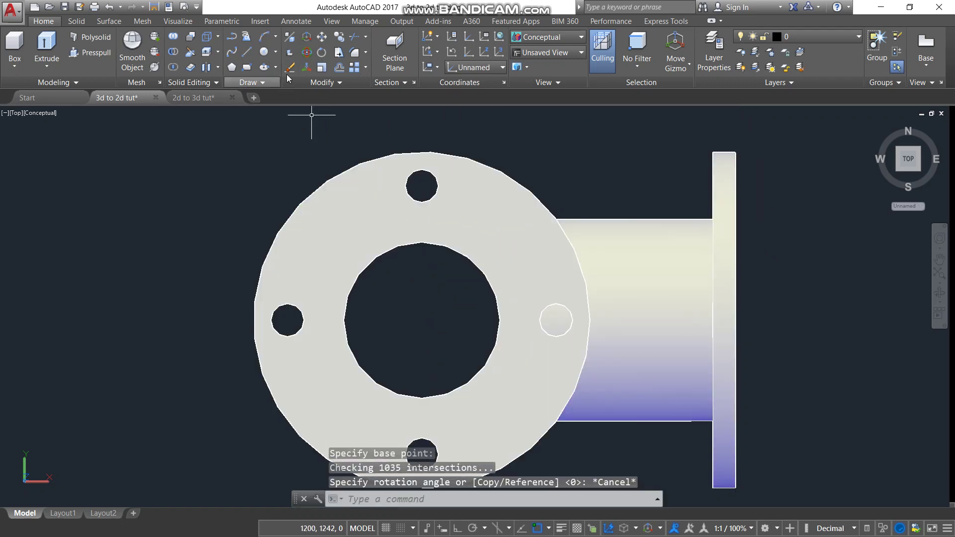
pyautogui.click(687, 67)
pyautogui.click(716, 113)
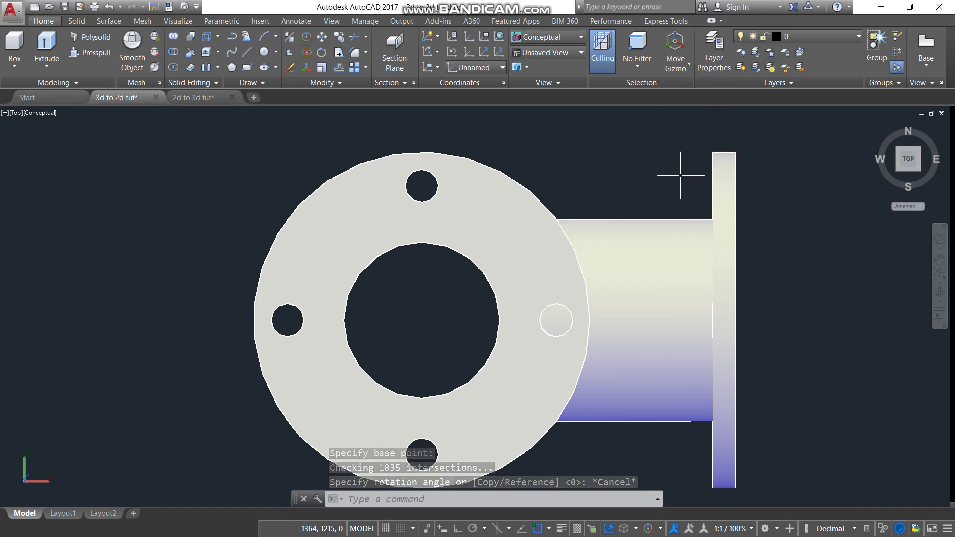
pyautogui.scroll(-4, 534, 313)
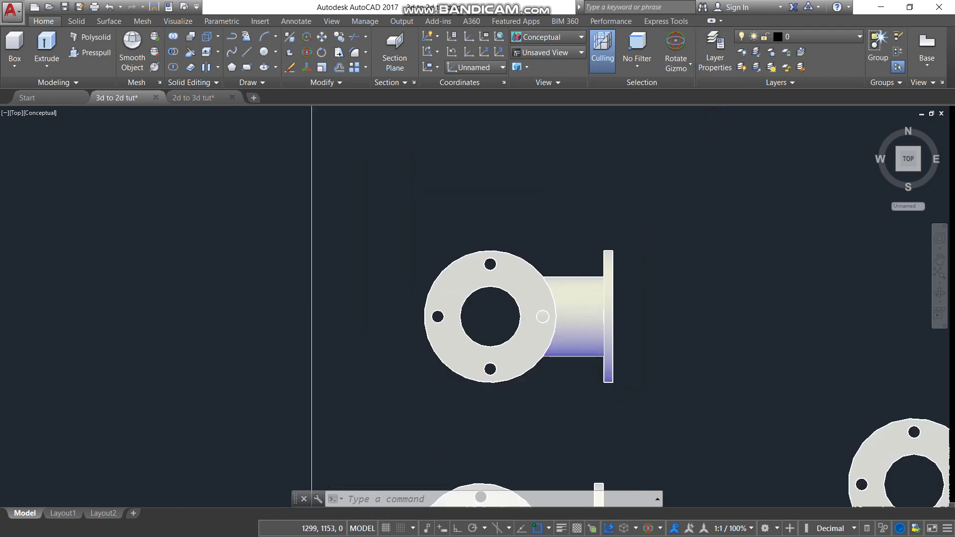
pyautogui.click(539, 329)
pyautogui.scroll(3, 539, 328)
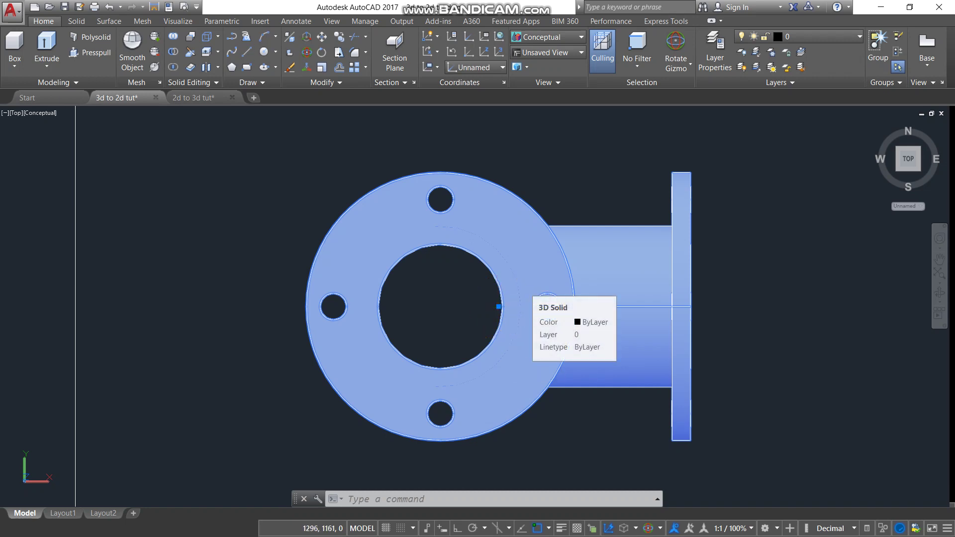
# Rotate the original flange solid 180° about its axis with the rotate gizmo
pyautogui.click(524, 288)
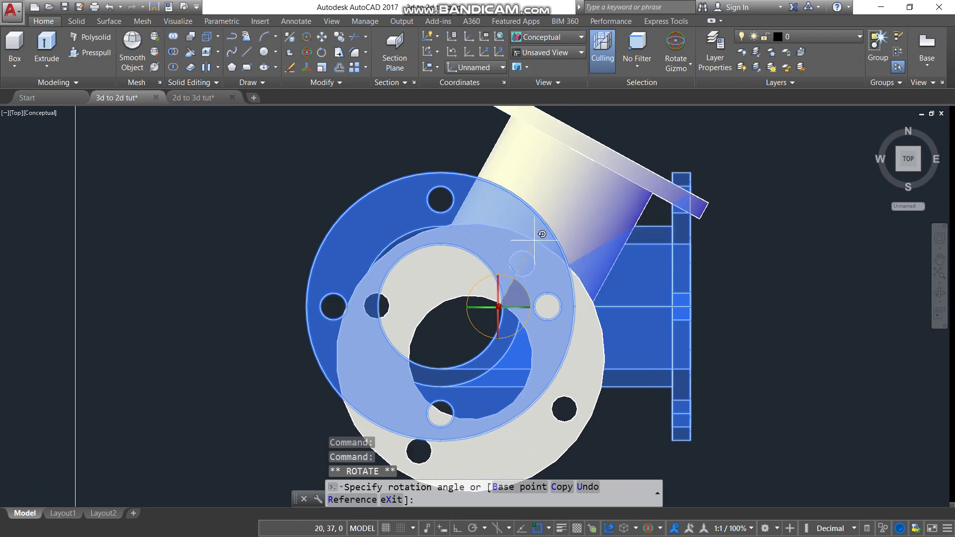
pyautogui.write('180')
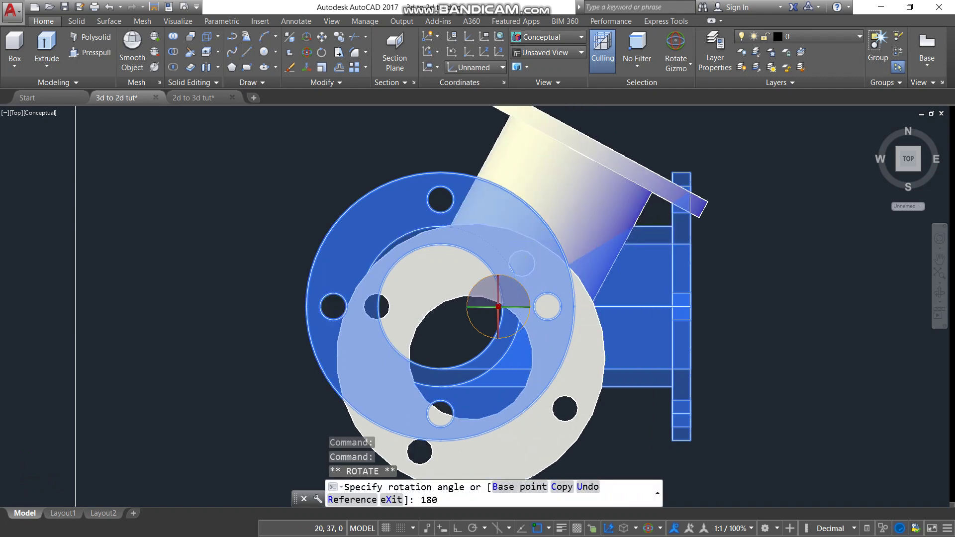
pyautogui.press('Return')
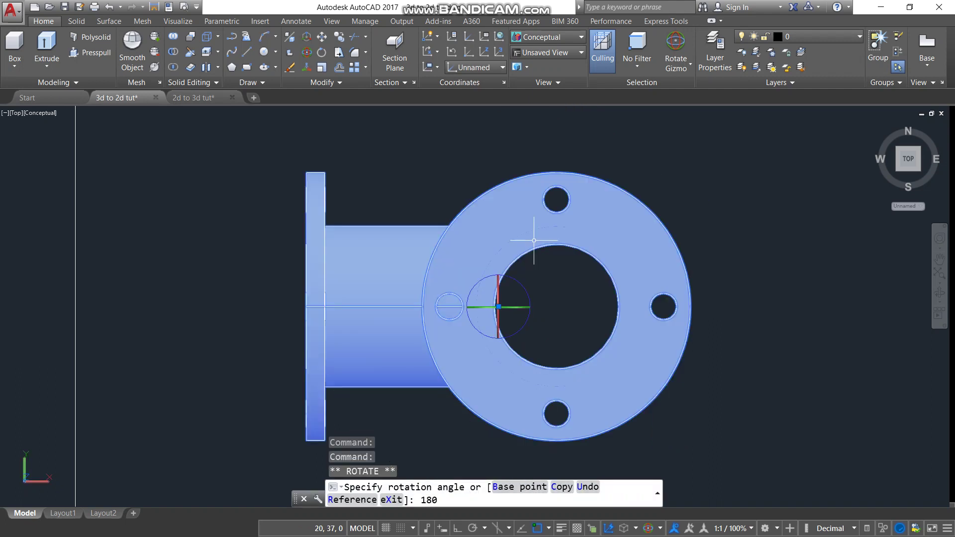
pyautogui.scroll(-3, 577, 232)
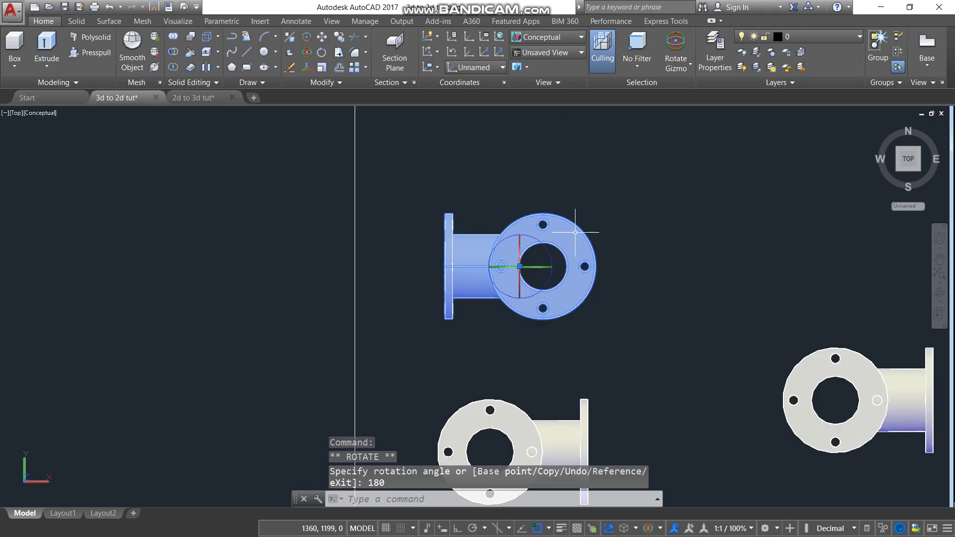
# Look at the 2d to 3d tut drawing, then switch back to 3d to 2d tut
pyautogui.click(204, 96)
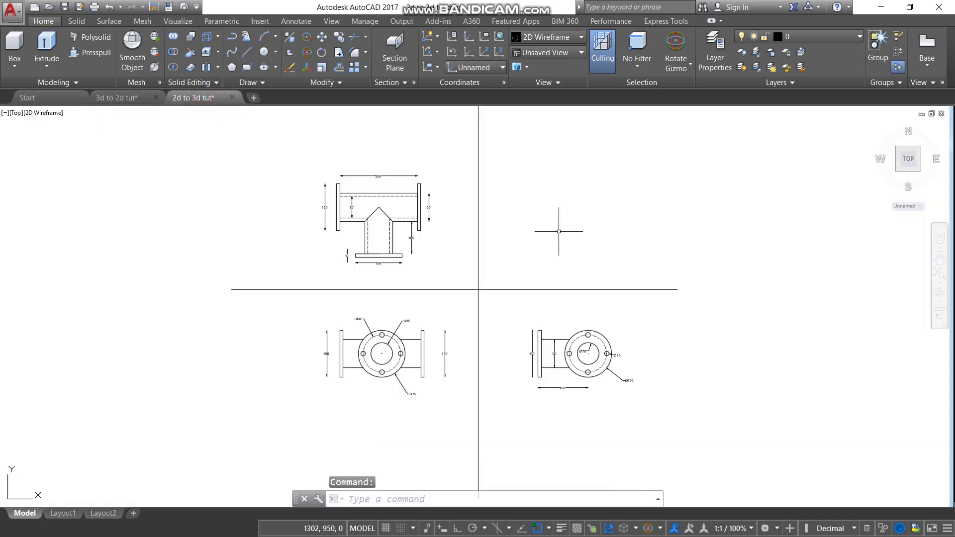
pyautogui.scroll(2, 558, 231)
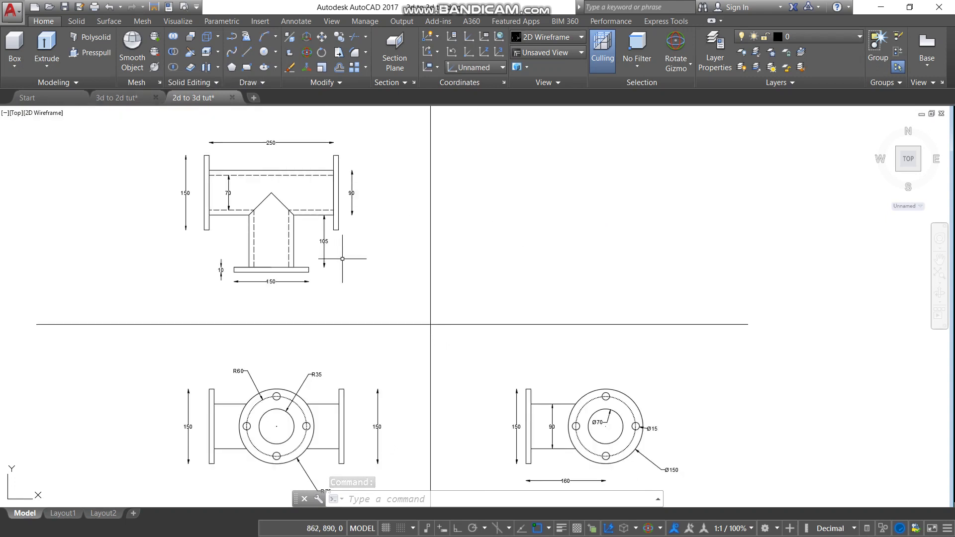
pyautogui.click(134, 99)
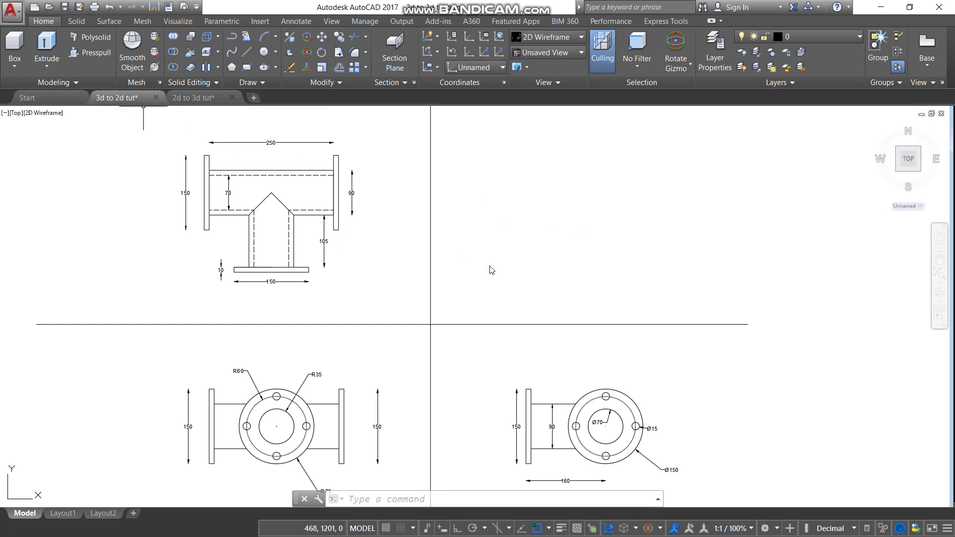
pyautogui.scroll(-3, 425, 279)
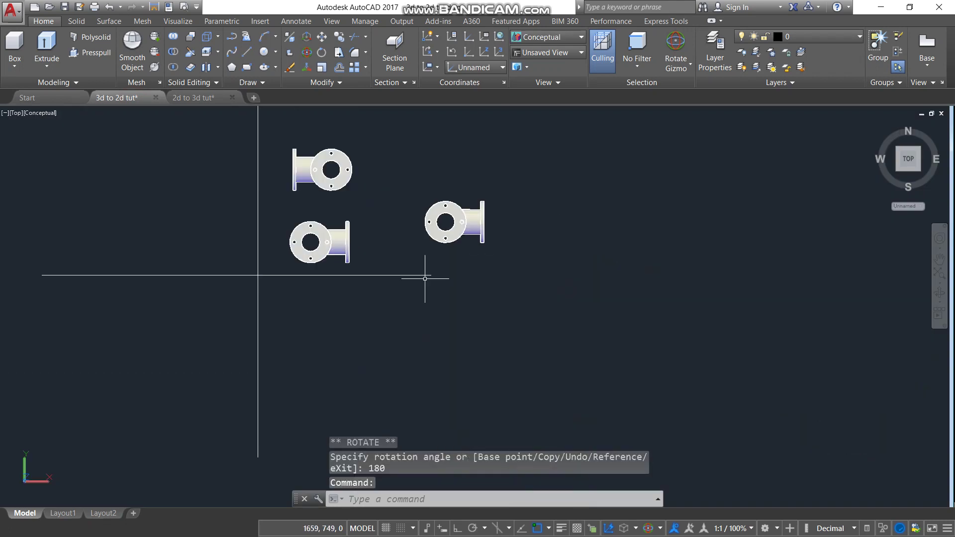
# Rotate the left pipe solid 90° on a gizmo ring, exposing both end flanges
pyautogui.scroll(2, 345, 263)
pyautogui.scroll(3, 336, 229)
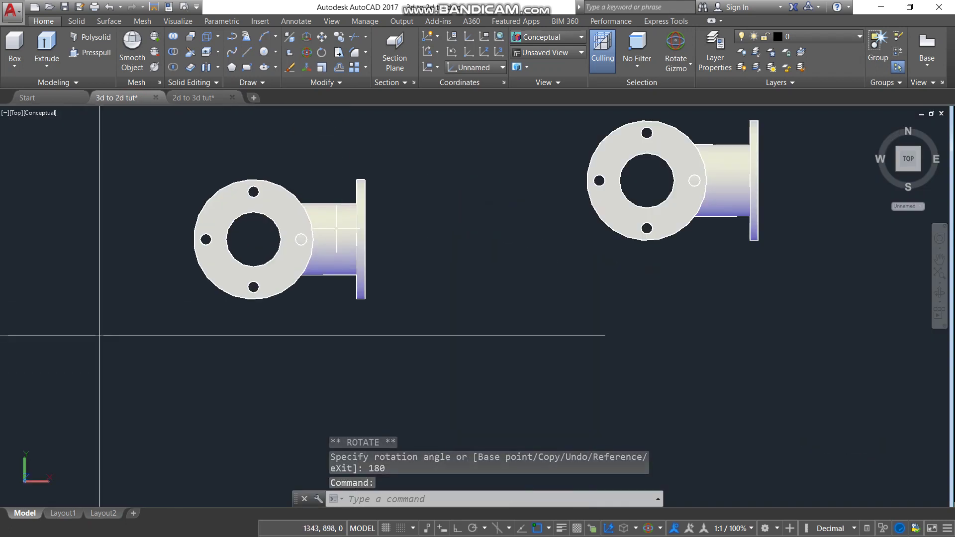
pyautogui.click(363, 237)
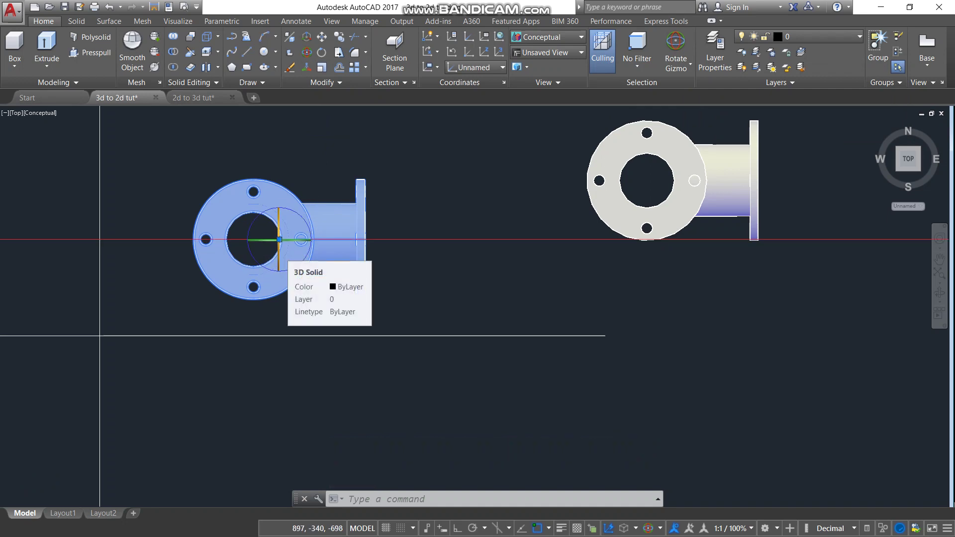
pyautogui.click(279, 254)
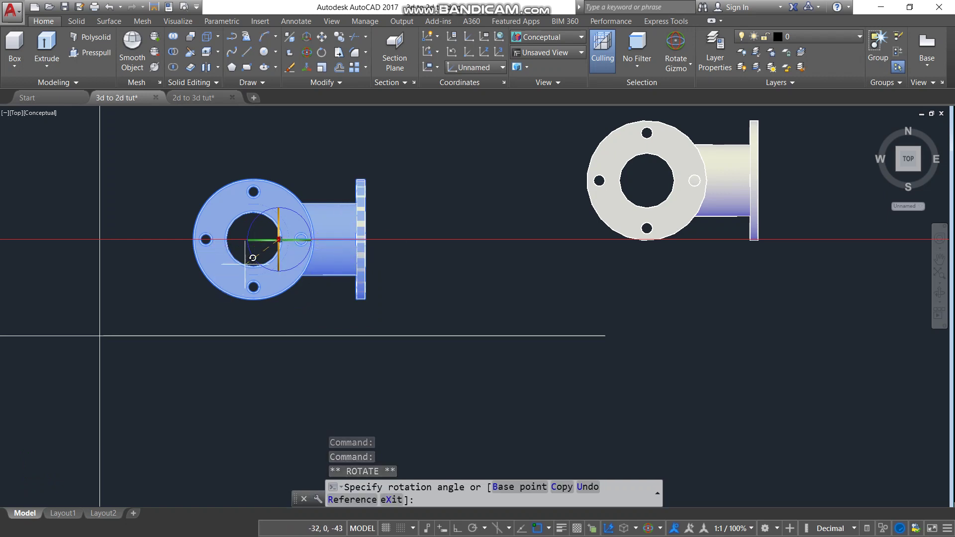
pyautogui.press('Escape')
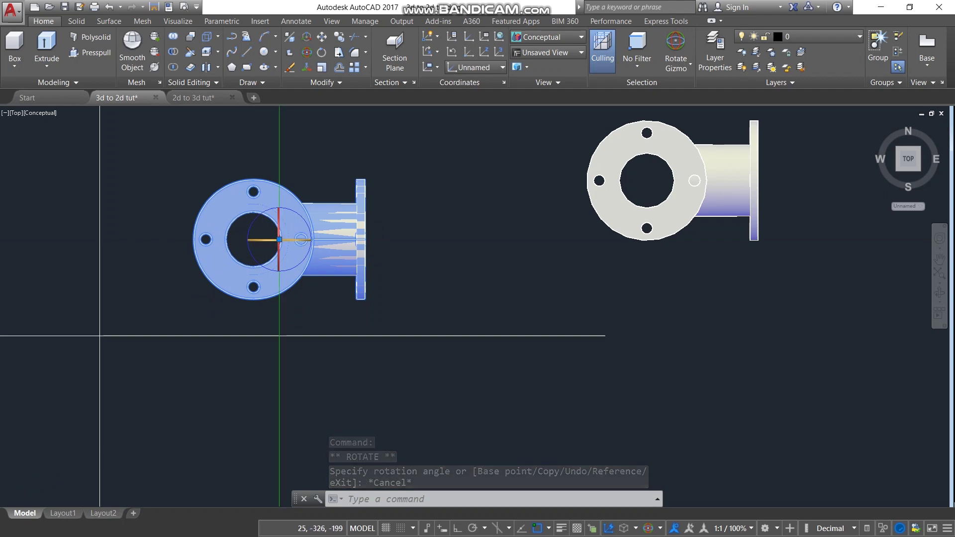
pyautogui.click(295, 234)
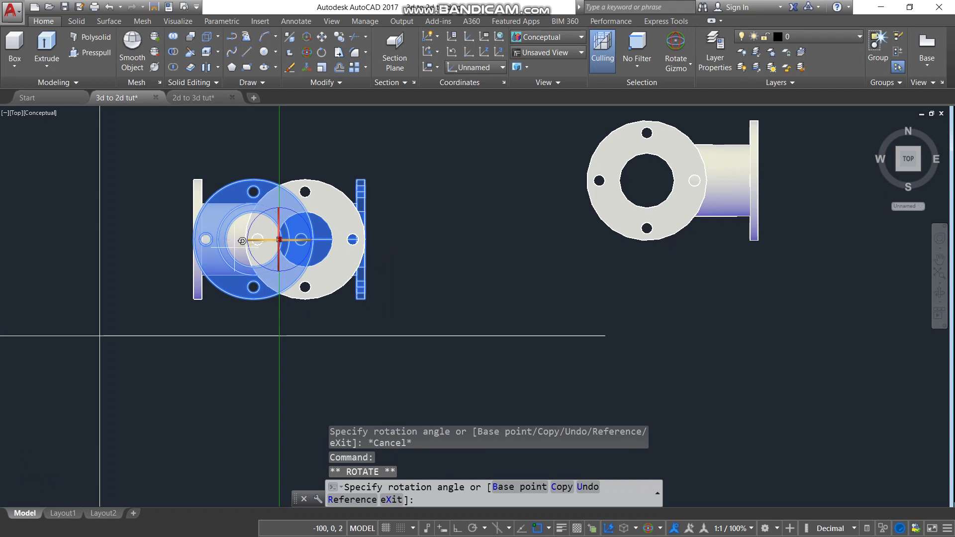
pyautogui.write('90')
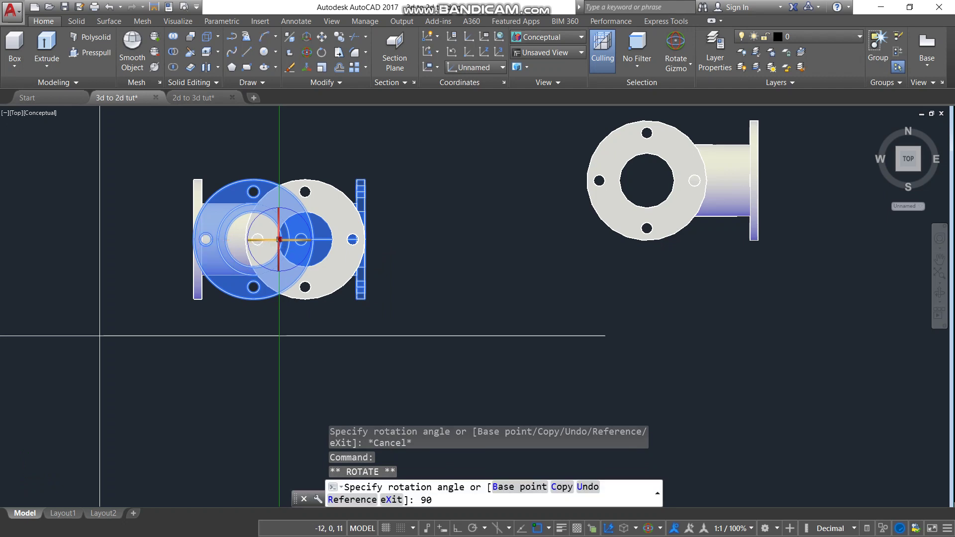
pyautogui.press('Return')
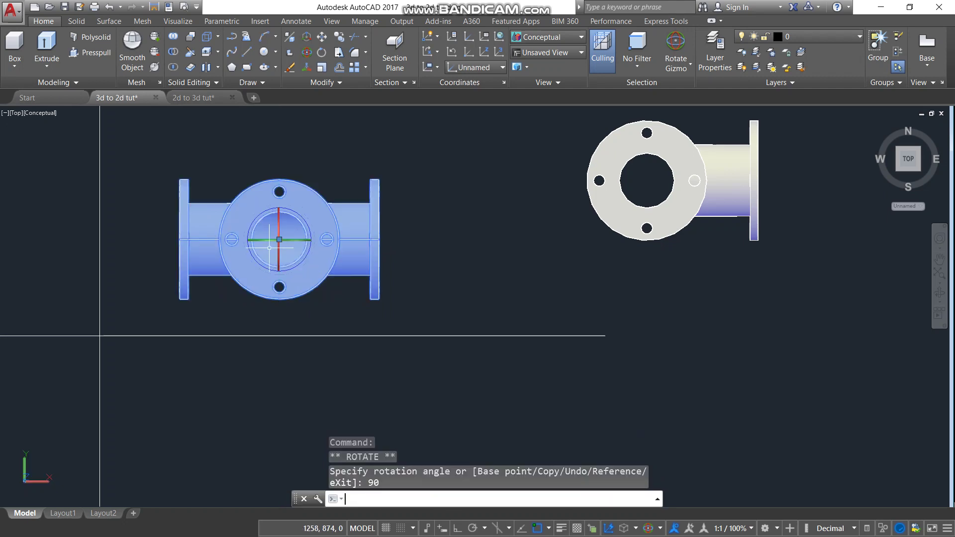
pyautogui.scroll(-2, 287, 209)
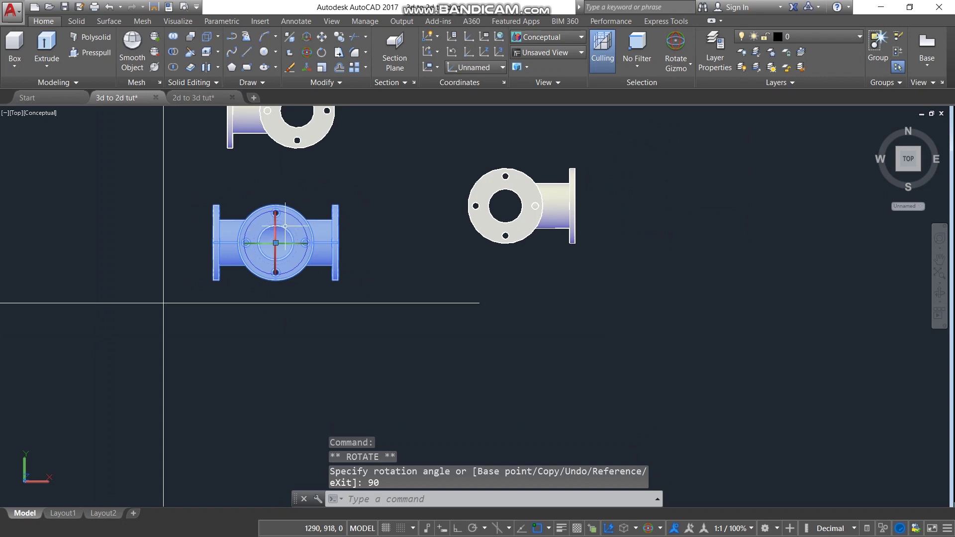
# Turn the same solid another 90° about its vertical axis, giving a downward-branch T profile
pyautogui.click(275, 254)
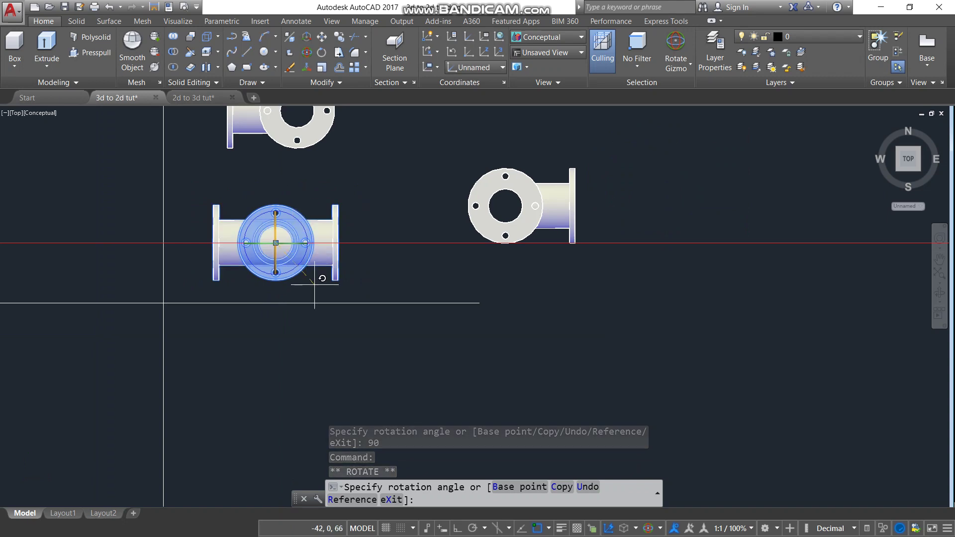
pyautogui.press('Escape')
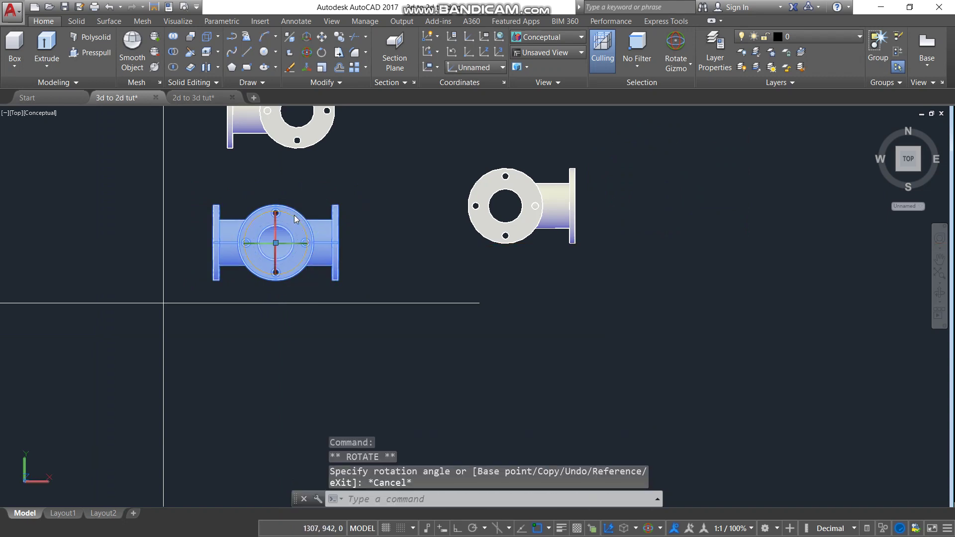
pyautogui.click(276, 249)
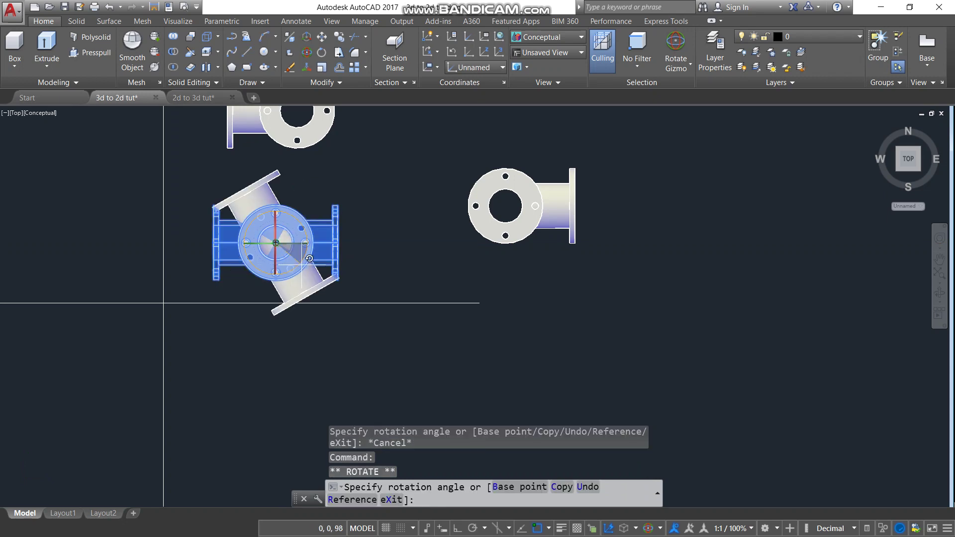
pyautogui.press('Escape')
pyautogui.scroll(3, 309, 247)
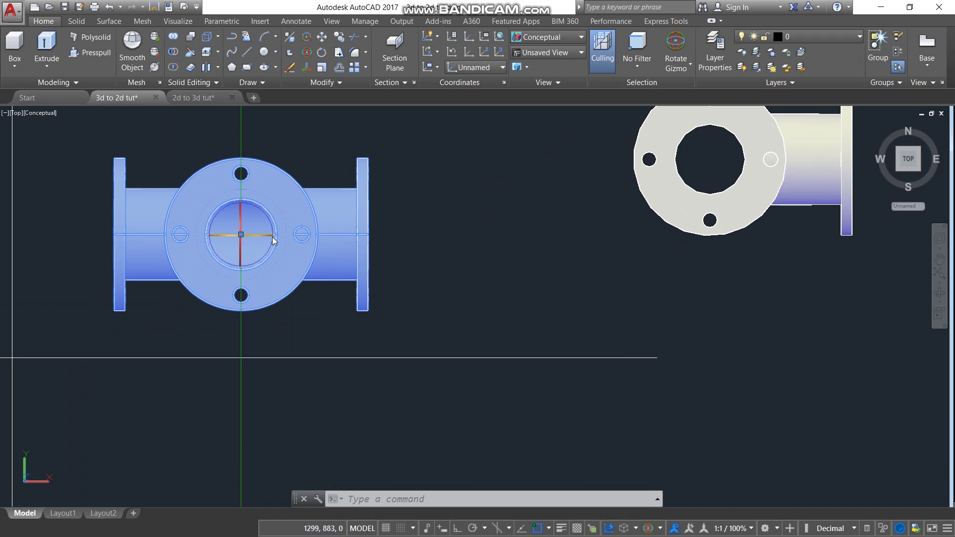
pyautogui.click(240, 244)
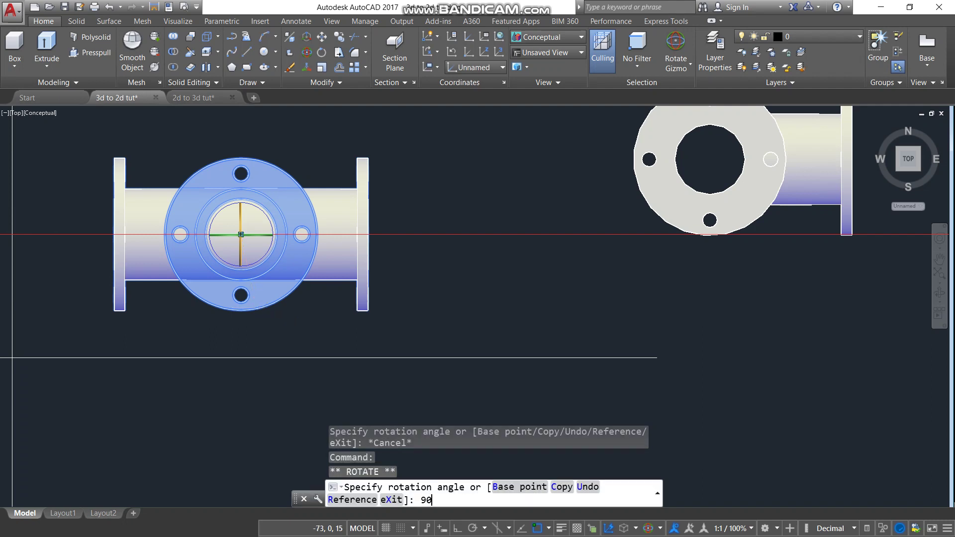
pyautogui.press('Return')
pyautogui.scroll(-2, 267, 260)
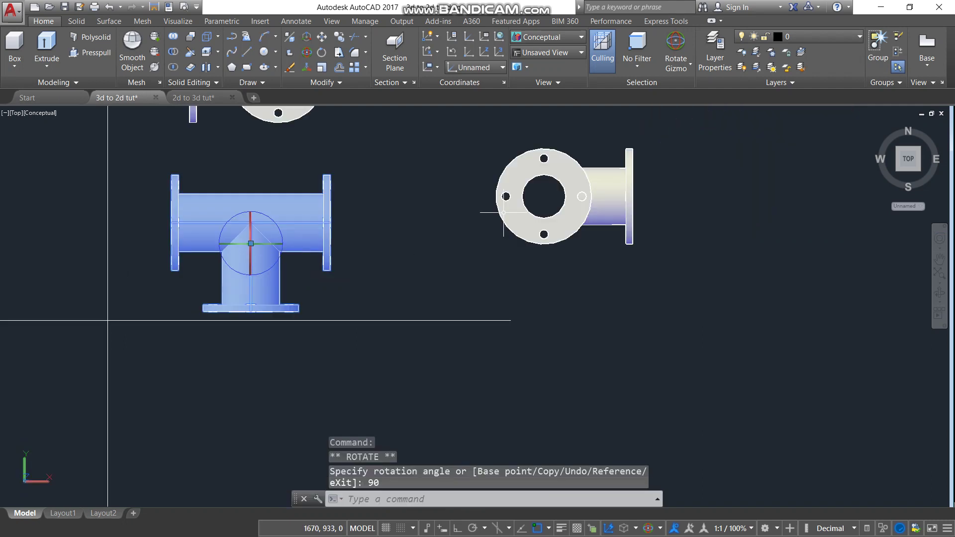
pyautogui.scroll(-2, 460, 213)
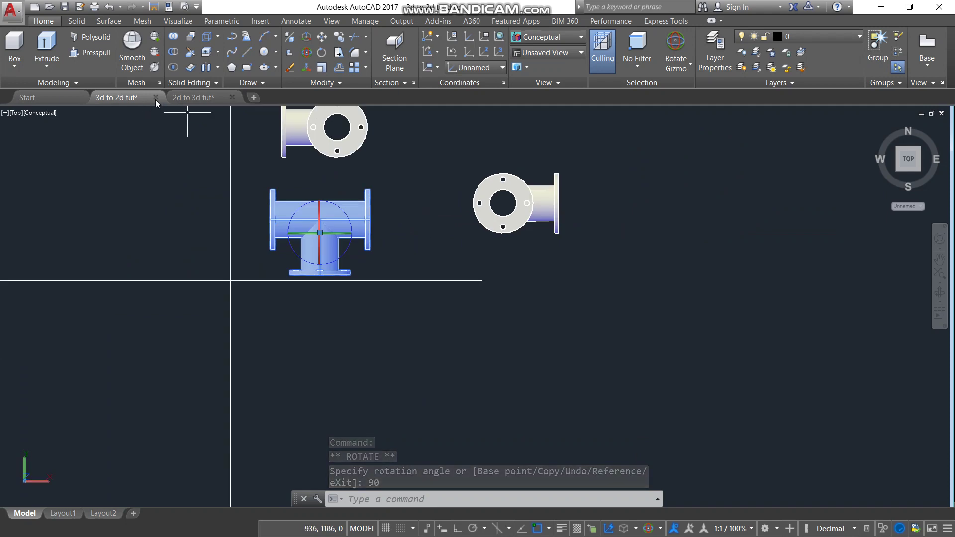
pyautogui.click(180, 98)
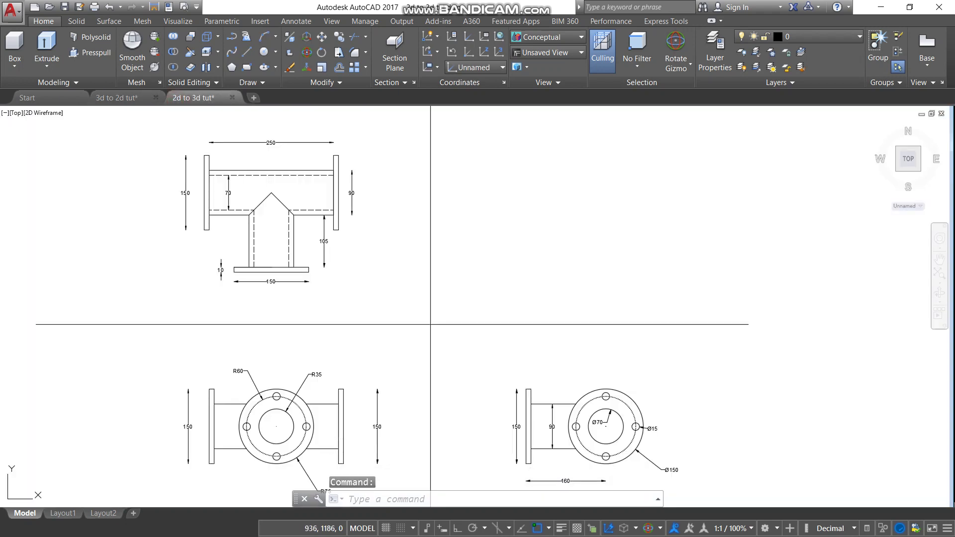
pyautogui.scroll(-2, 263, 349)
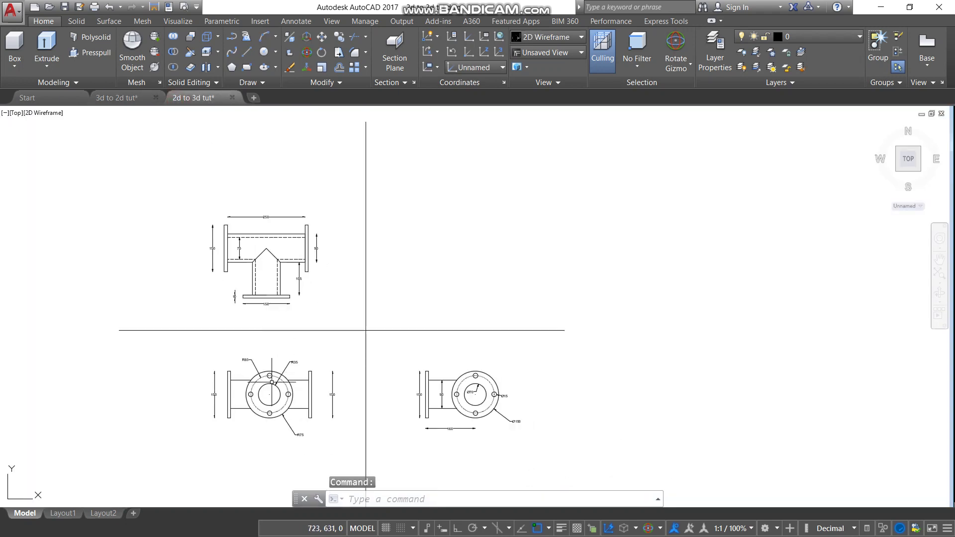
pyautogui.scroll(4, 281, 399)
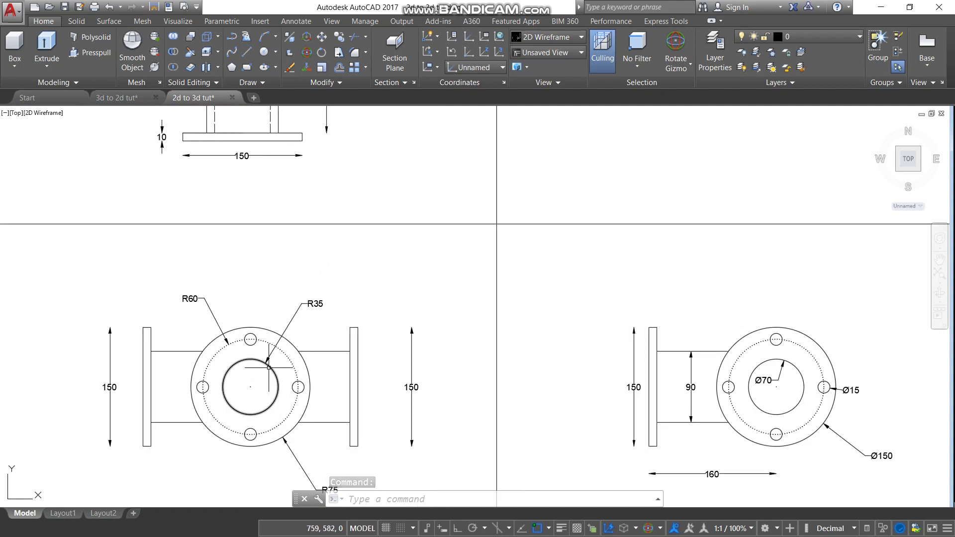
pyautogui.click(117, 98)
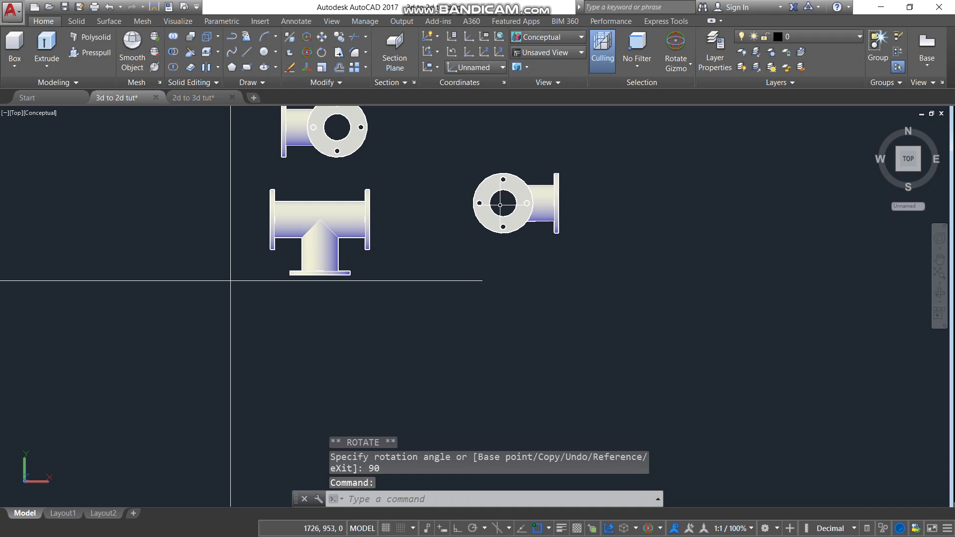
# Rotate the right pipe solid 90° with the gizmo ring, then deselect it
pyautogui.click(516, 197)
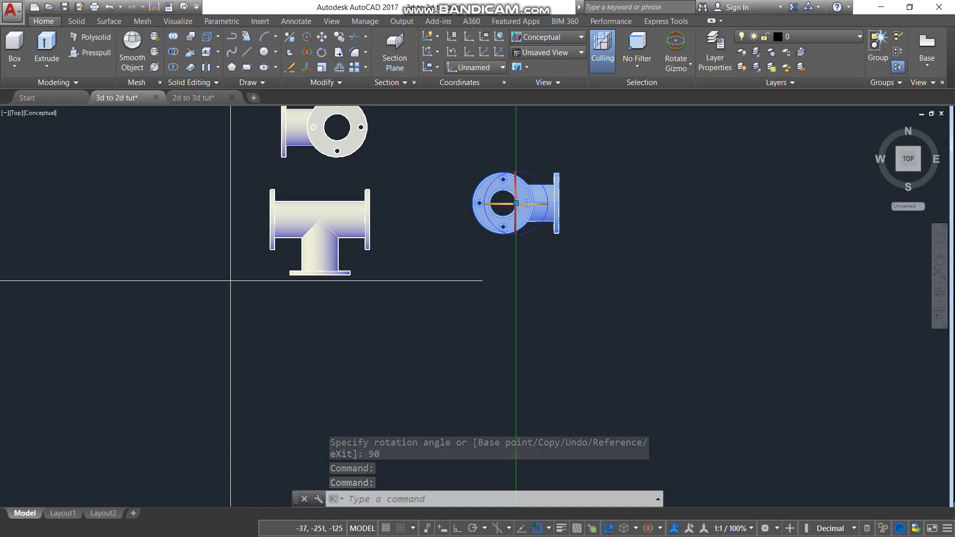
pyautogui.click(501, 205)
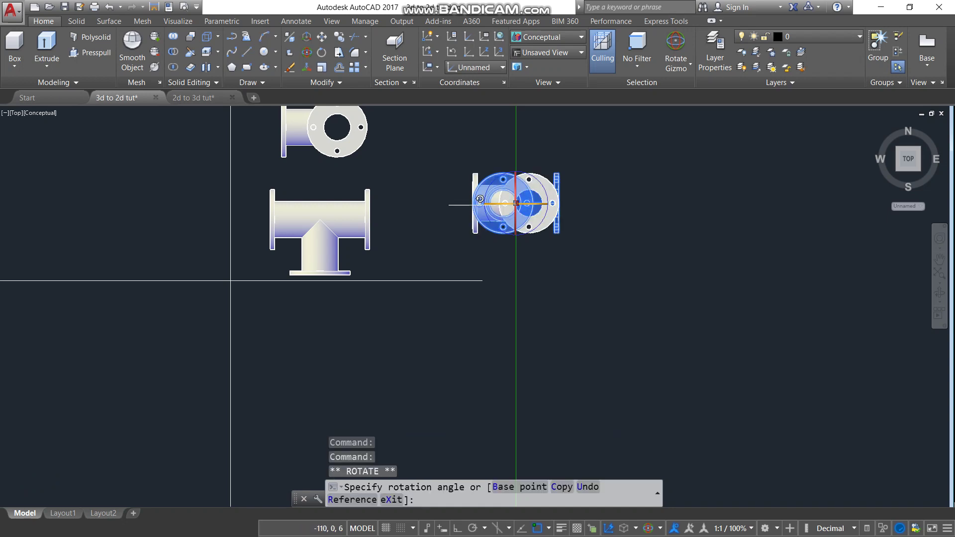
pyautogui.write('90')
pyautogui.press('Return')
pyautogui.scroll(-2, 473, 207)
pyautogui.press('Escape')
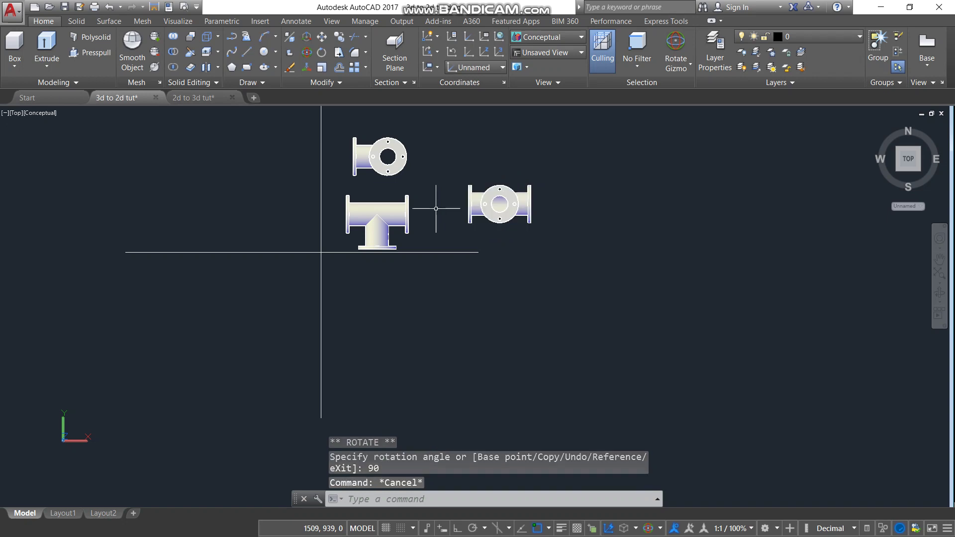
pyautogui.click(484, 198)
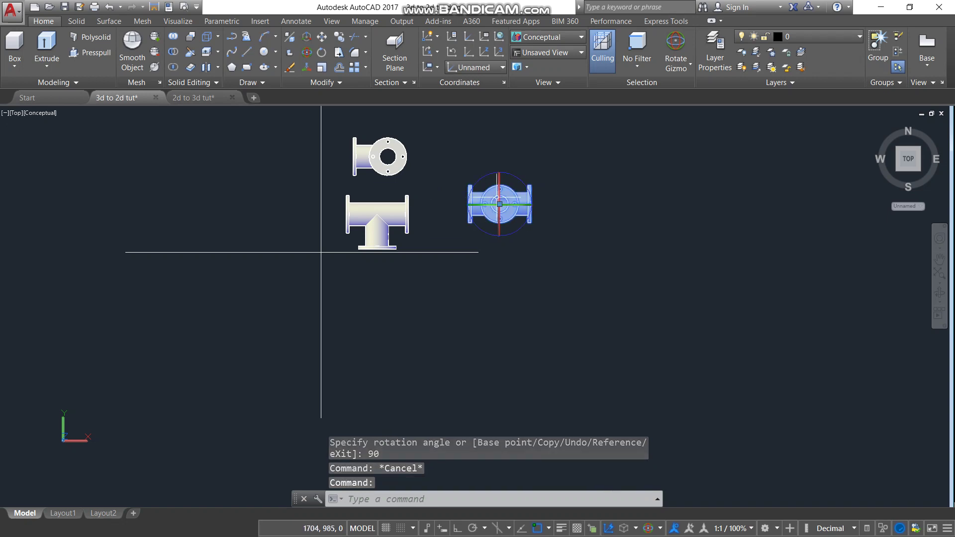
pyautogui.press('Escape')
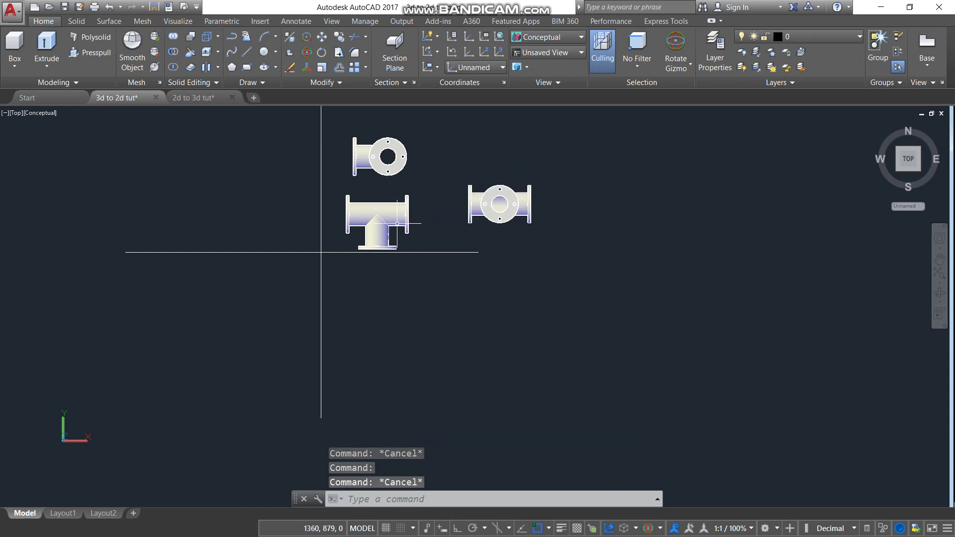
# Switch the gizmo to Move and shift the tee solid to the left
pyautogui.click(395, 220)
pyautogui.rightClick(395, 220)
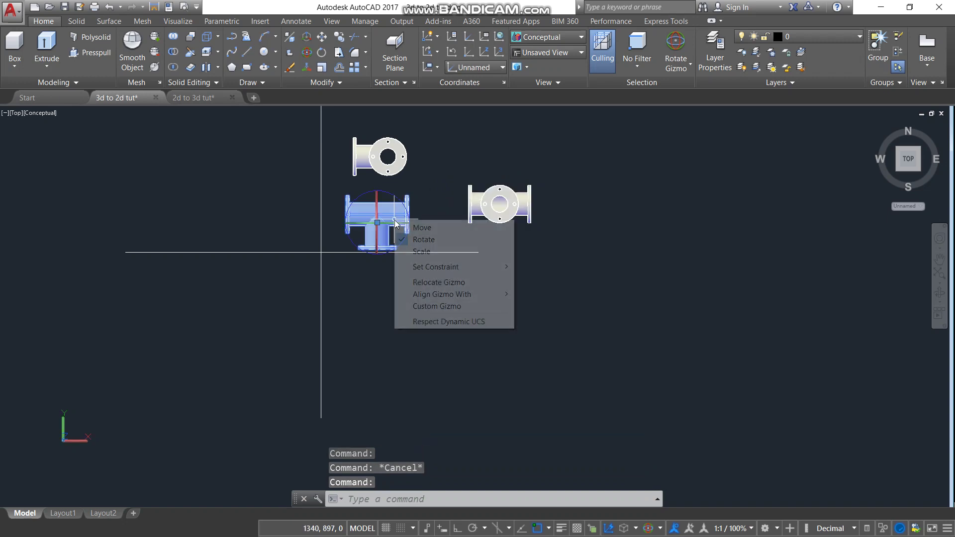
pyautogui.click(429, 231)
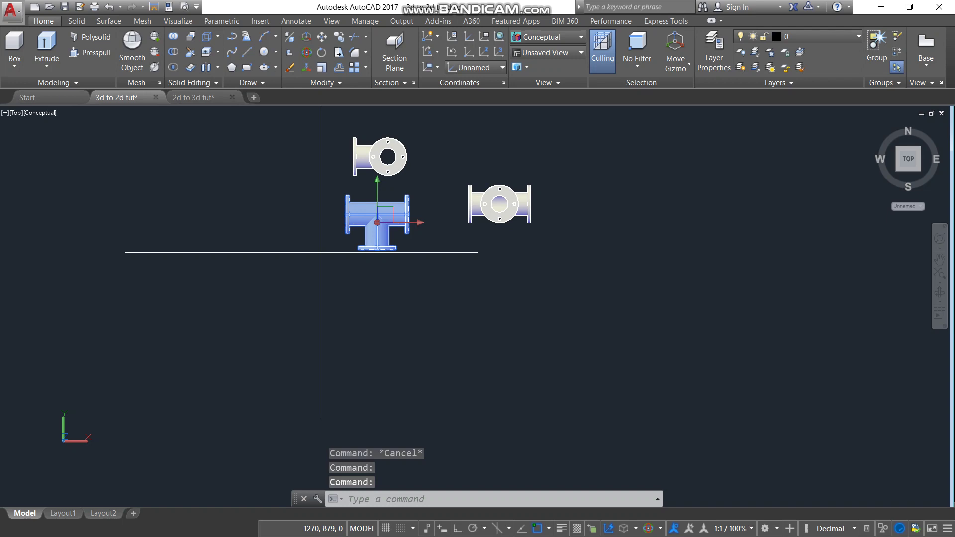
pyautogui.click(377, 222)
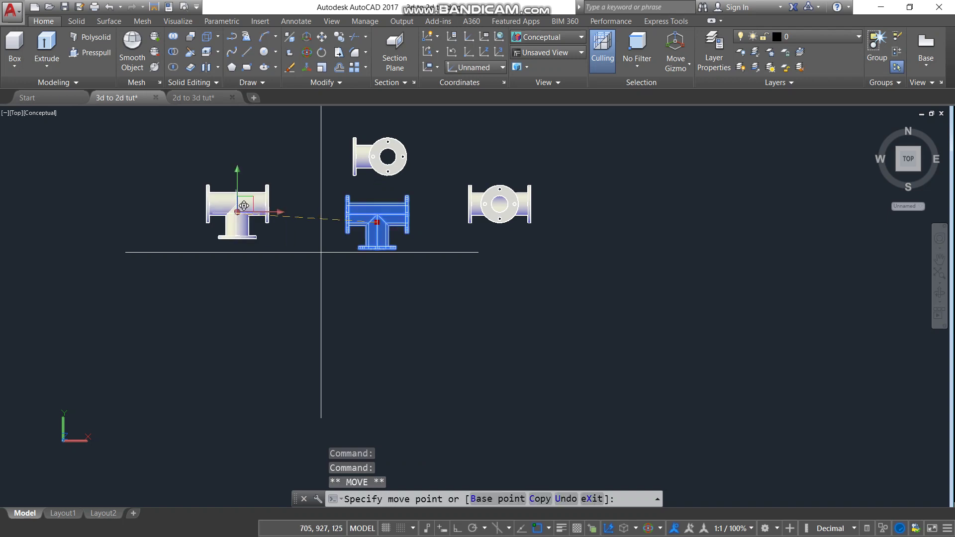
pyautogui.click(243, 206)
# Move the top flange view down to the lower position
pyautogui.click(399, 160)
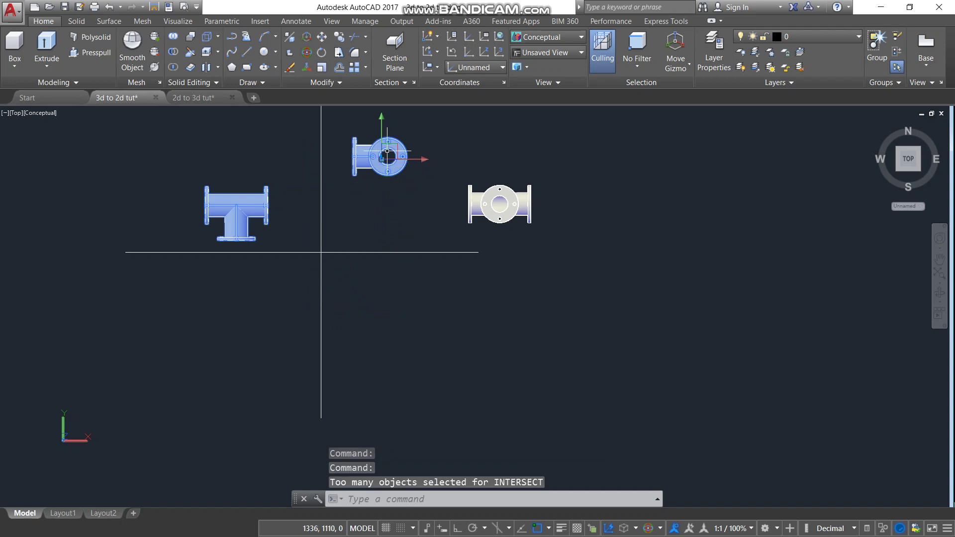
pyautogui.click(382, 149)
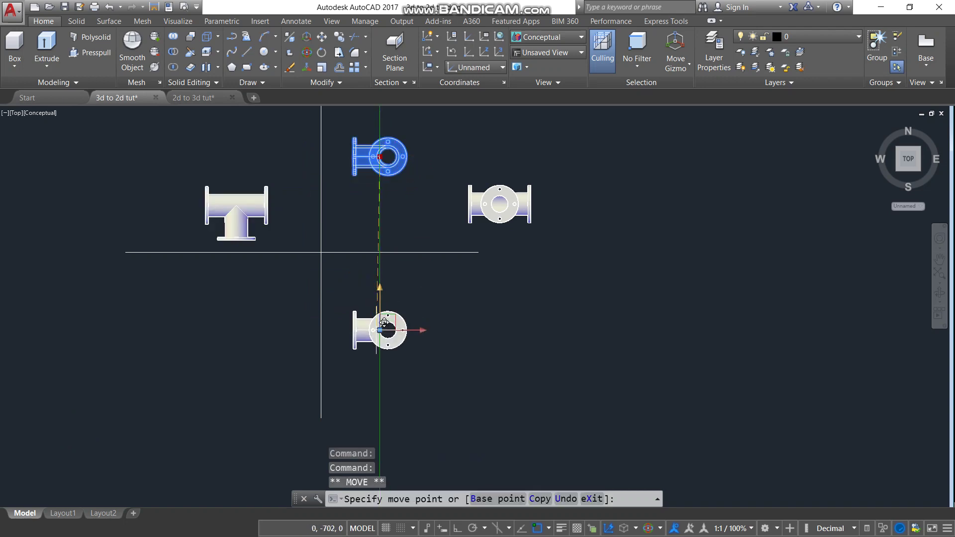
pyautogui.click(383, 323)
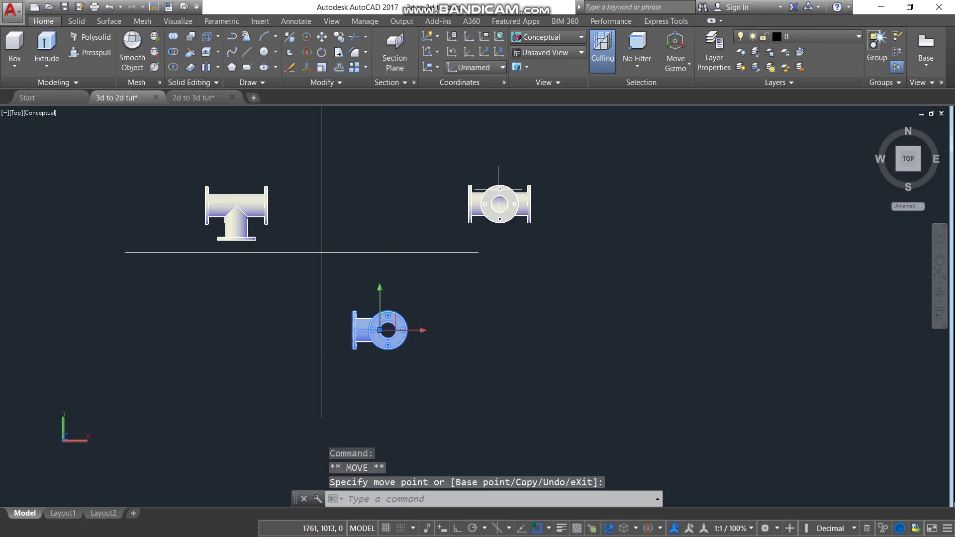
# Move the right flange view from its centre to the lower left, then zoom extents
pyautogui.click(498, 190)
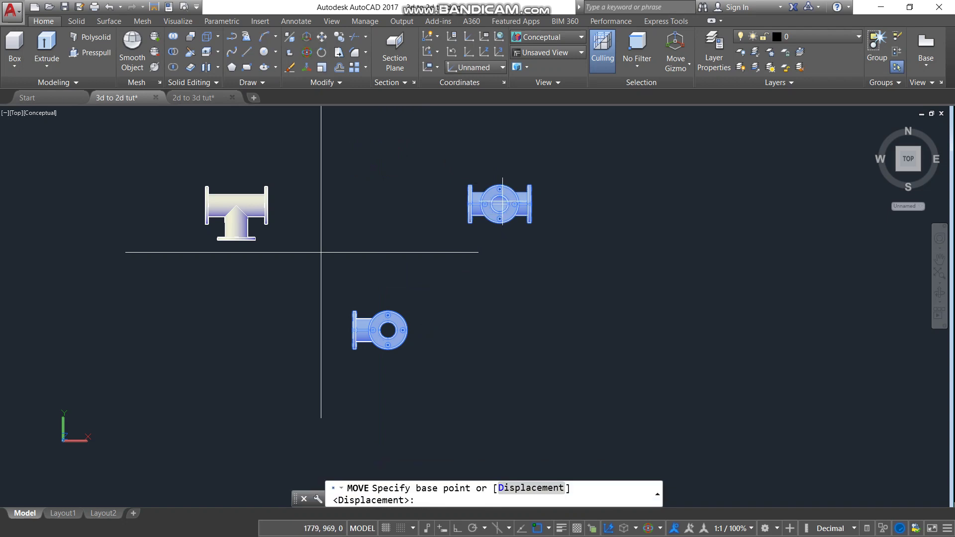
pyautogui.click(500, 204)
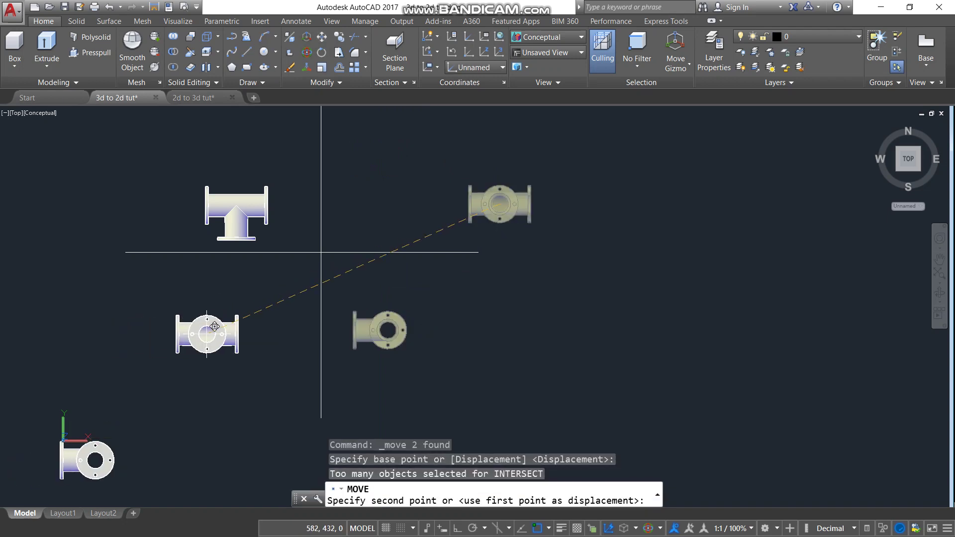
pyautogui.press('Escape')
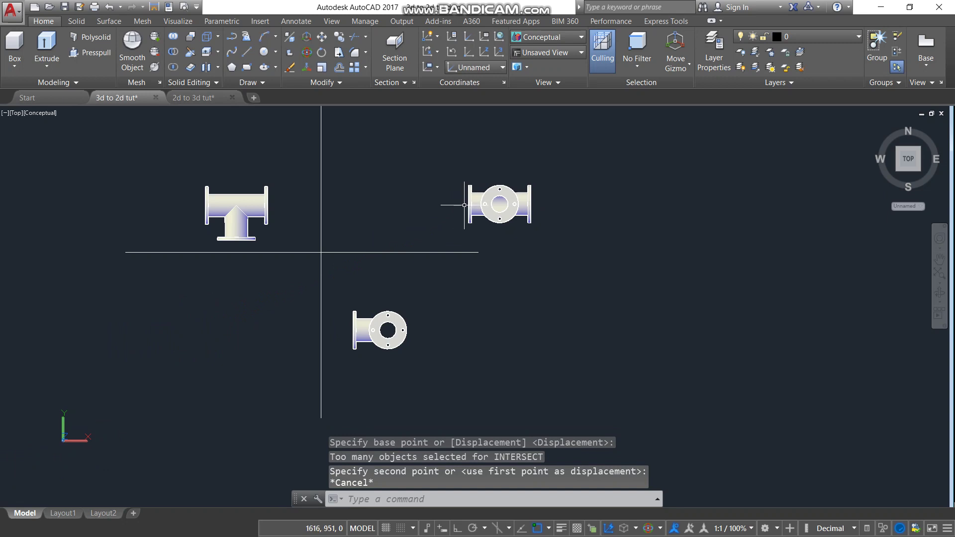
pyautogui.click(477, 202)
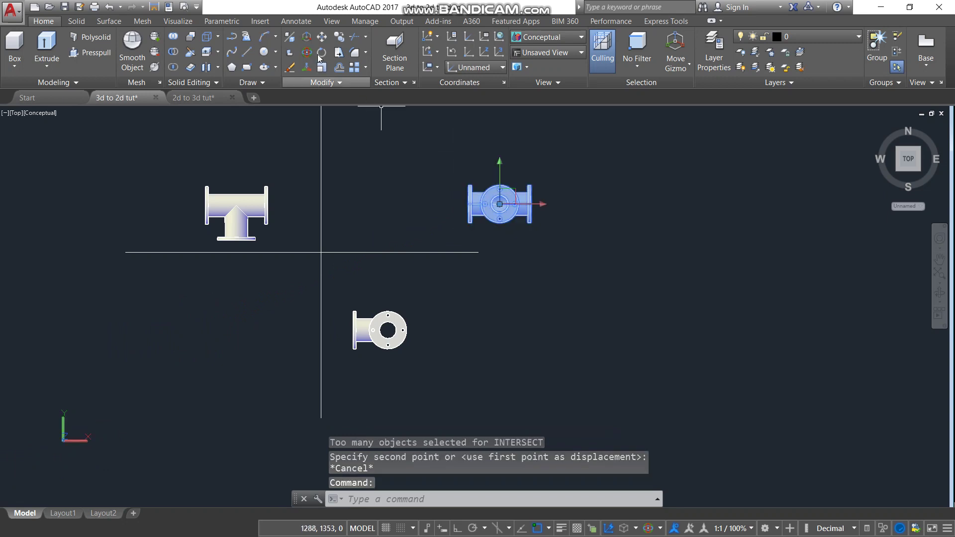
pyautogui.click(322, 37)
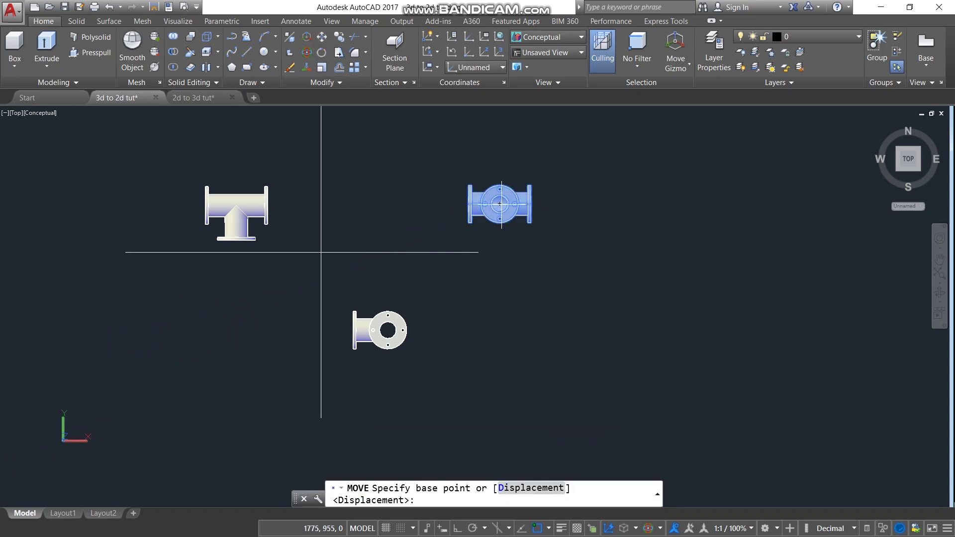
pyautogui.click(500, 204)
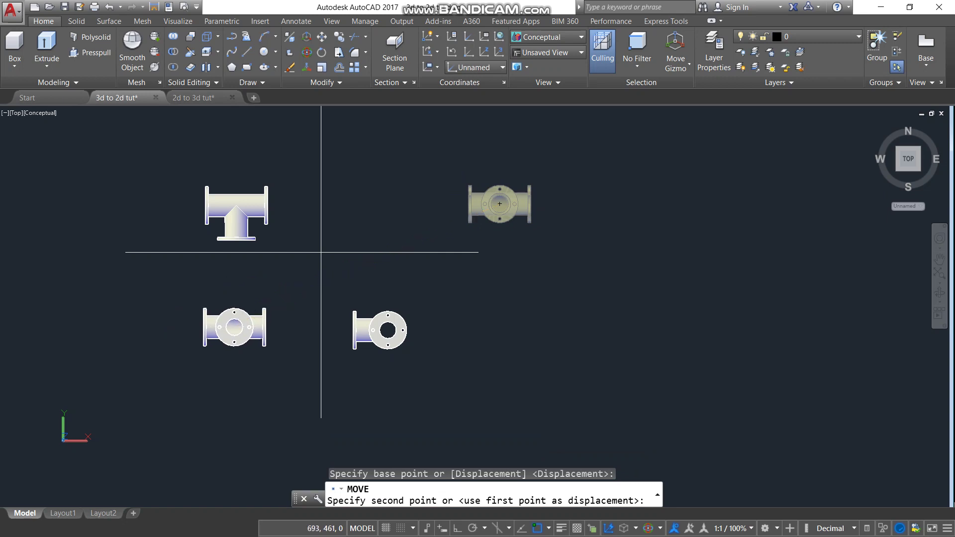
pyautogui.click(234, 323)
pyautogui.middleClick(469, 316)
pyautogui.middleClick(469, 316)
pyautogui.scroll(2, 468, 315)
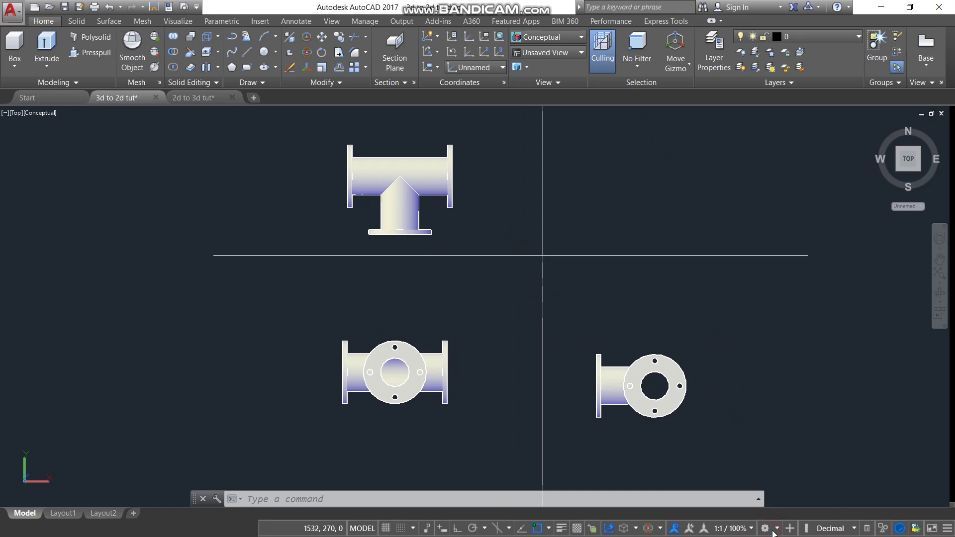
# Switch to the Drafting & Annotation workspace and set the visual style to 2D Wireframe
pyautogui.click(773, 532)
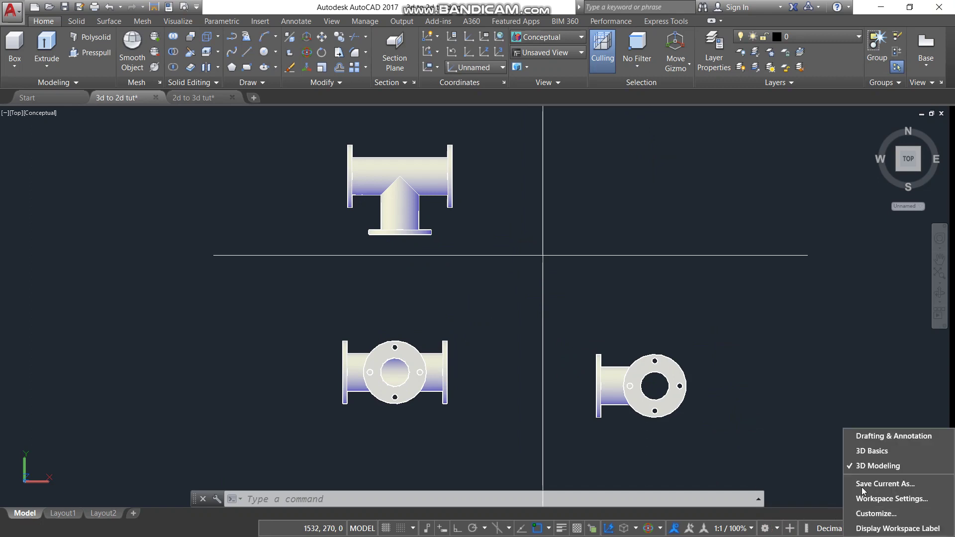
pyautogui.click(865, 441)
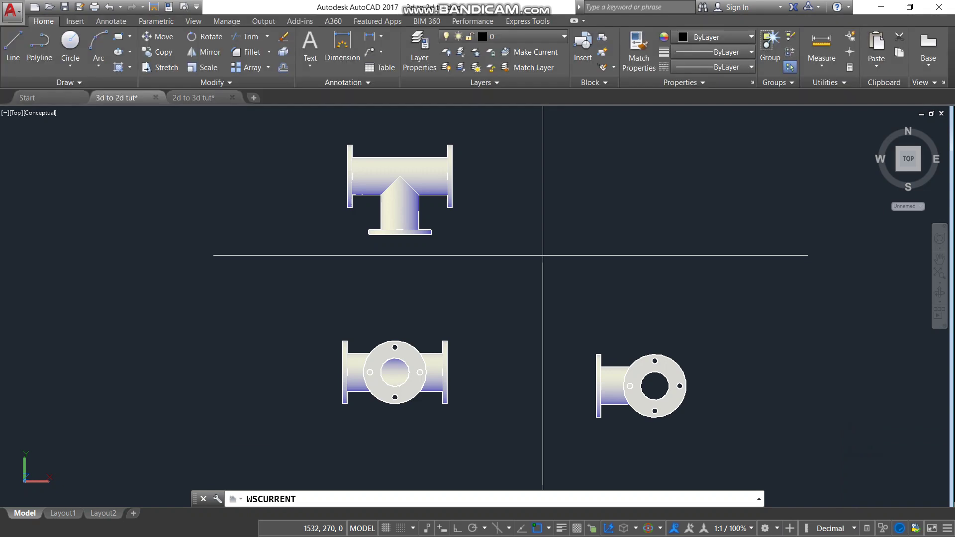
pyautogui.click(34, 114)
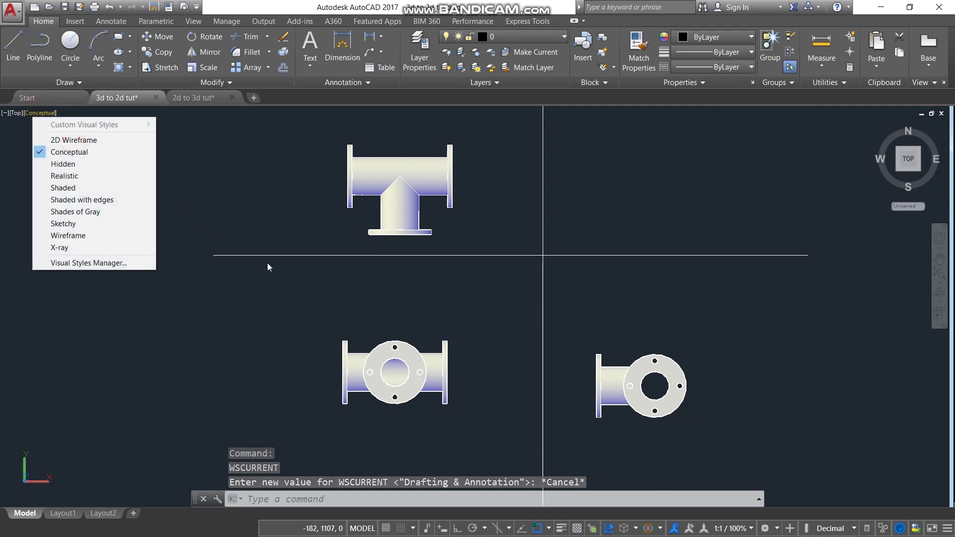
pyautogui.click(74, 140)
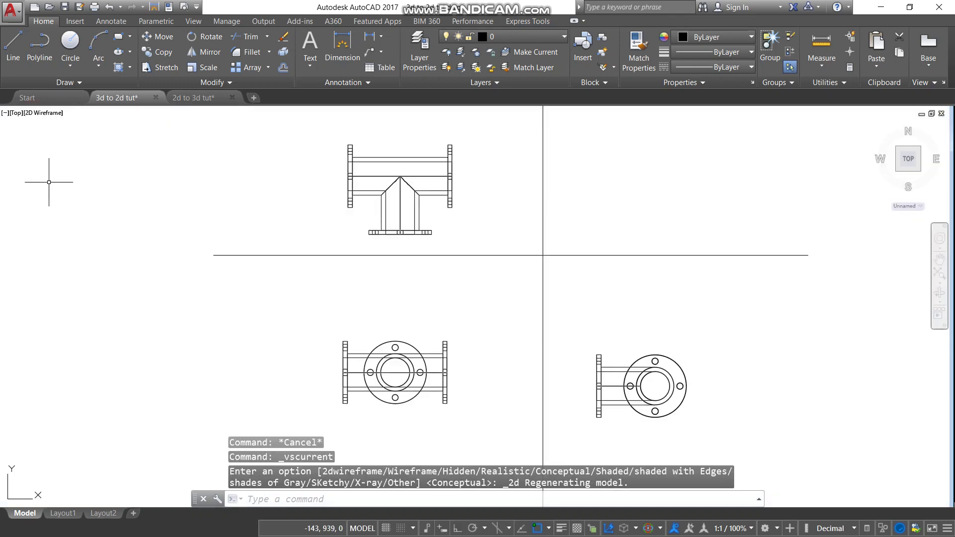
pyautogui.scroll(-2, 392, 292)
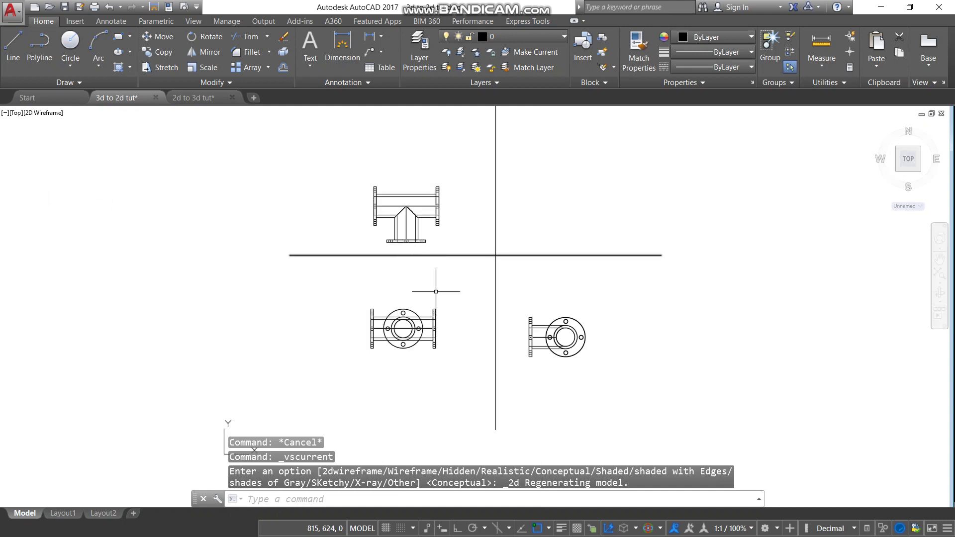
pyautogui.scroll(4, 452, 310)
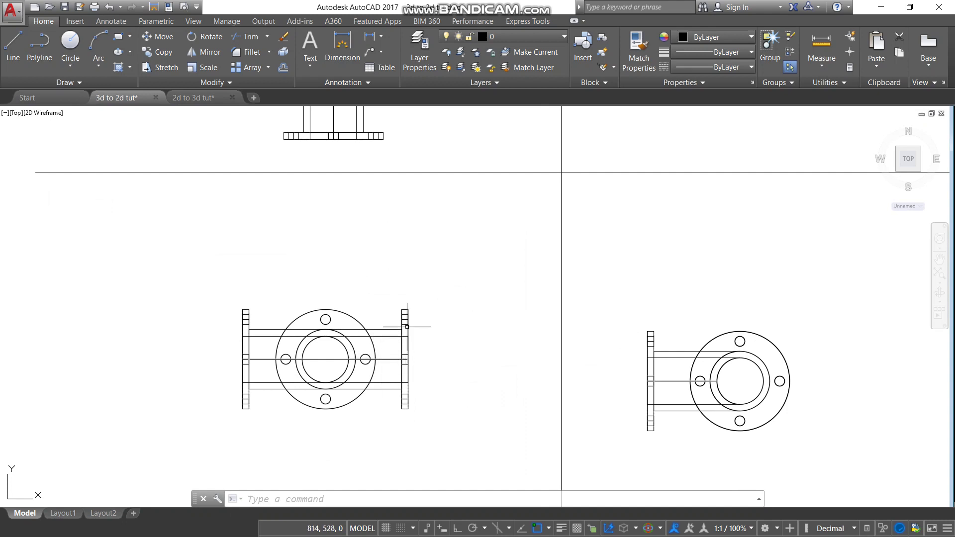
pyautogui.click(407, 326)
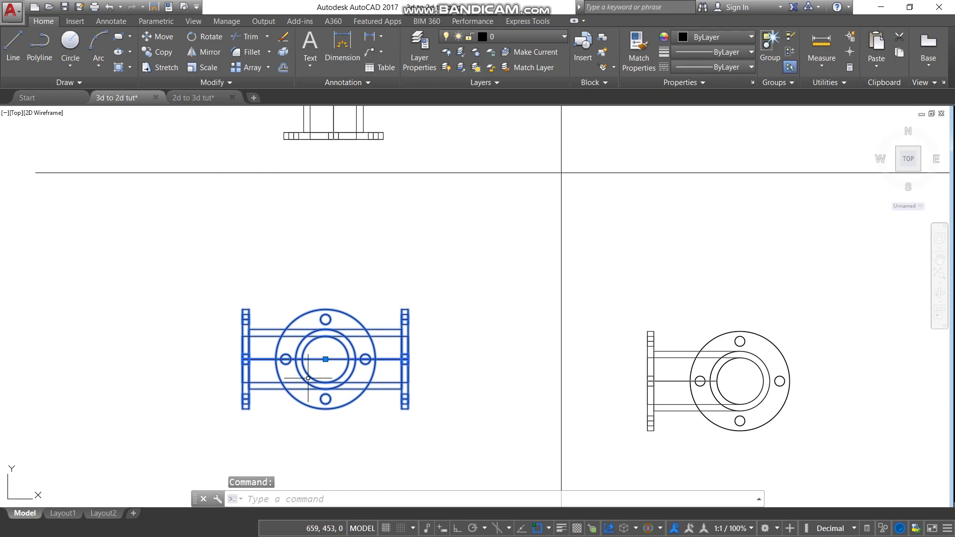
pyautogui.scroll(4, 312, 359)
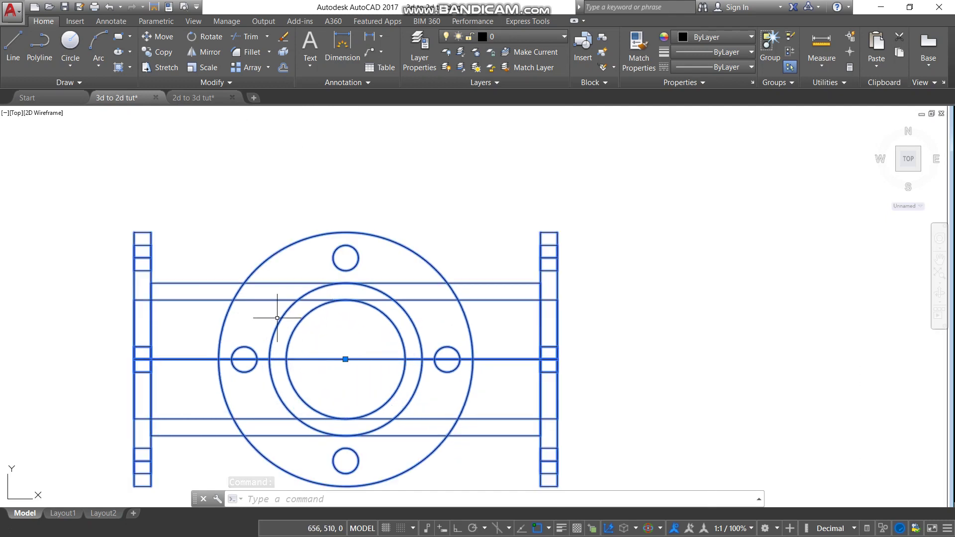
pyautogui.scroll(-6, 384, 320)
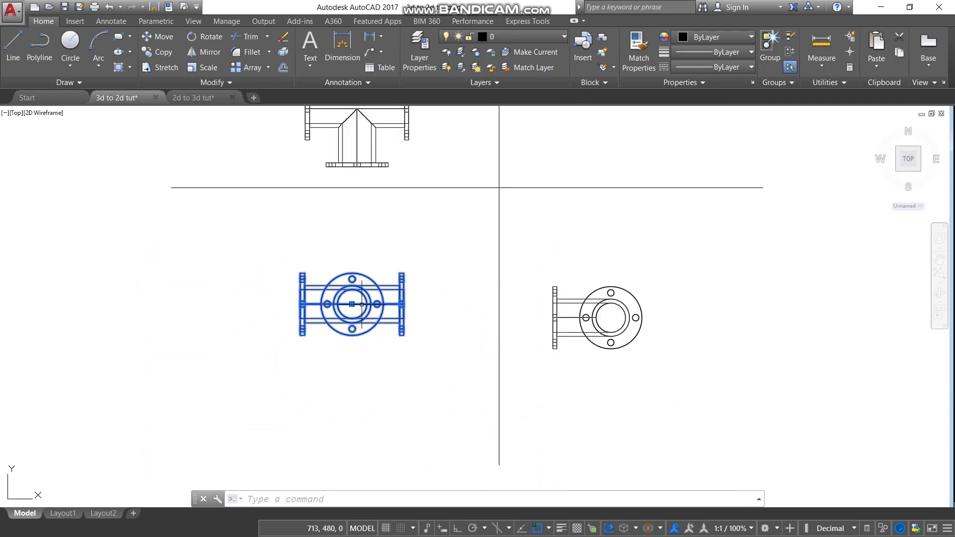
pyautogui.scroll(3, 384, 320)
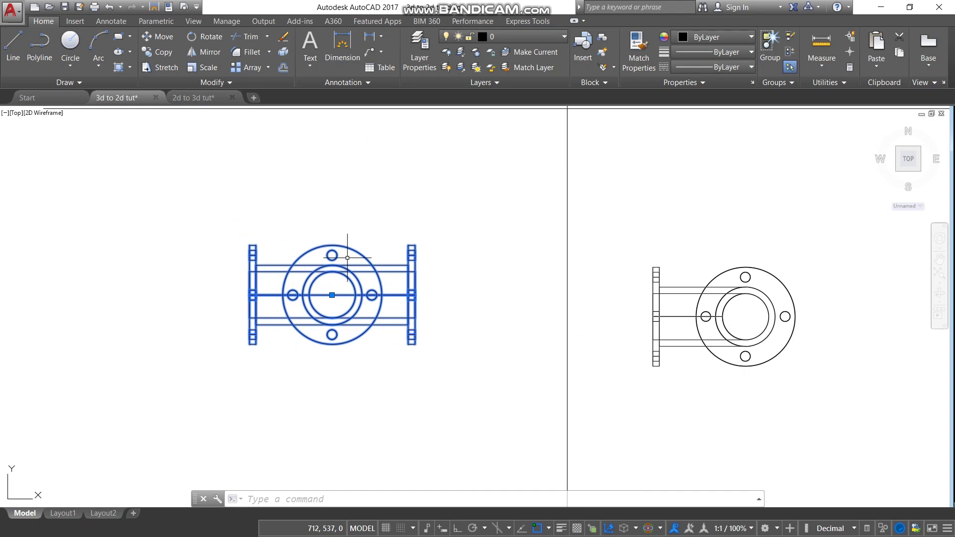
pyautogui.press('Escape')
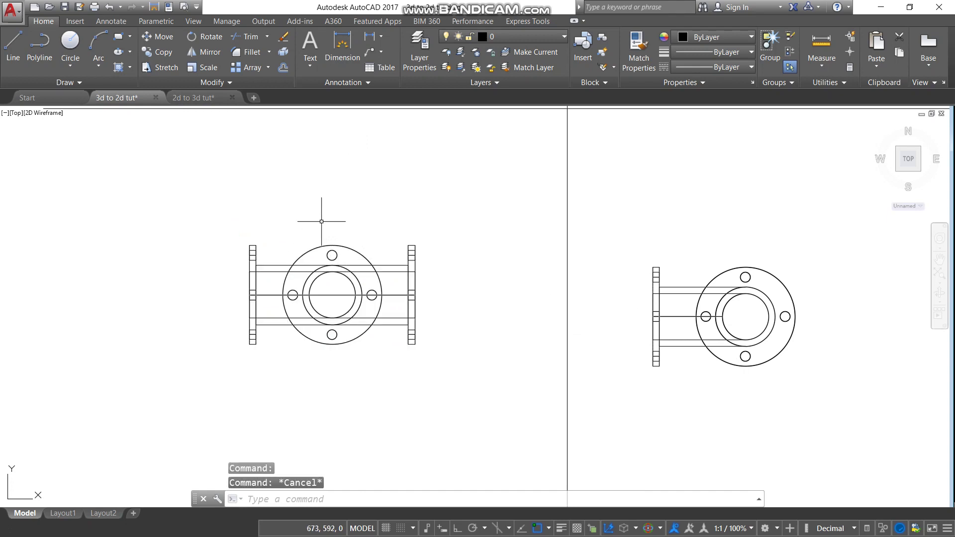
pyautogui.click(380, 37)
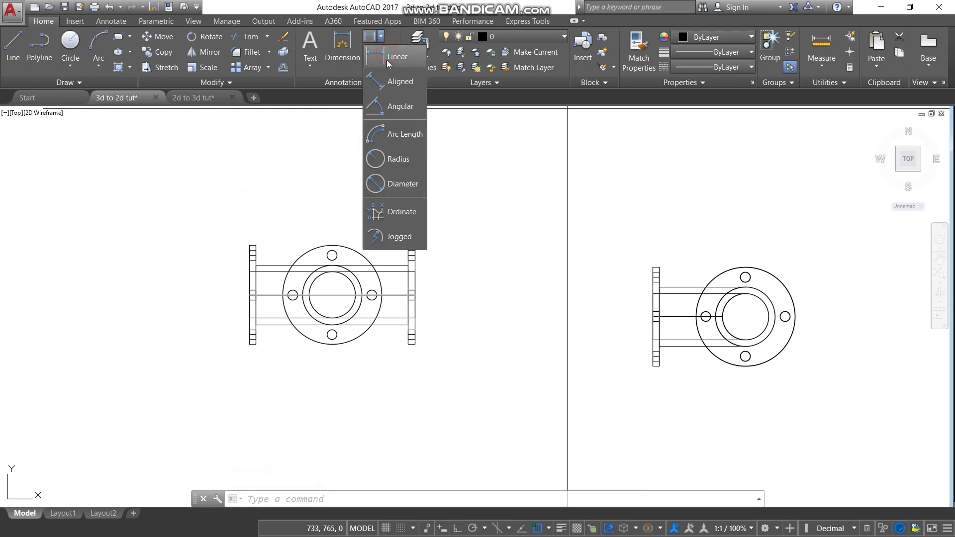
pyautogui.click(388, 57)
pyautogui.scroll(8, 257, 266)
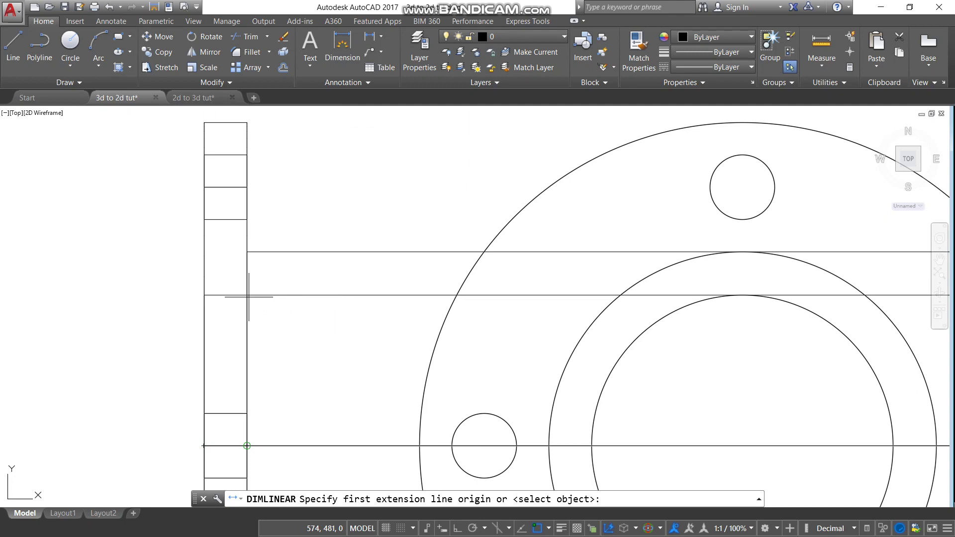
pyautogui.scroll(-4, 264, 277)
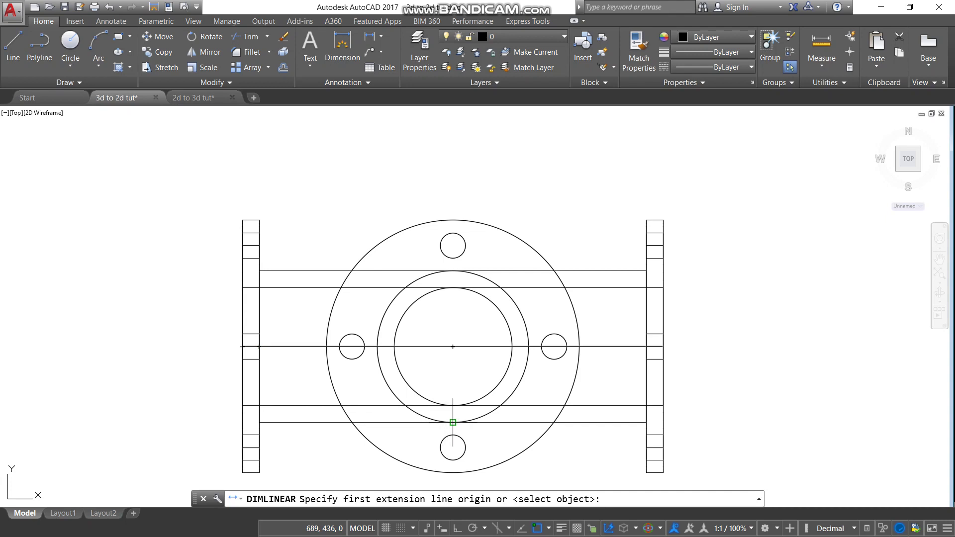
pyautogui.click(453, 423)
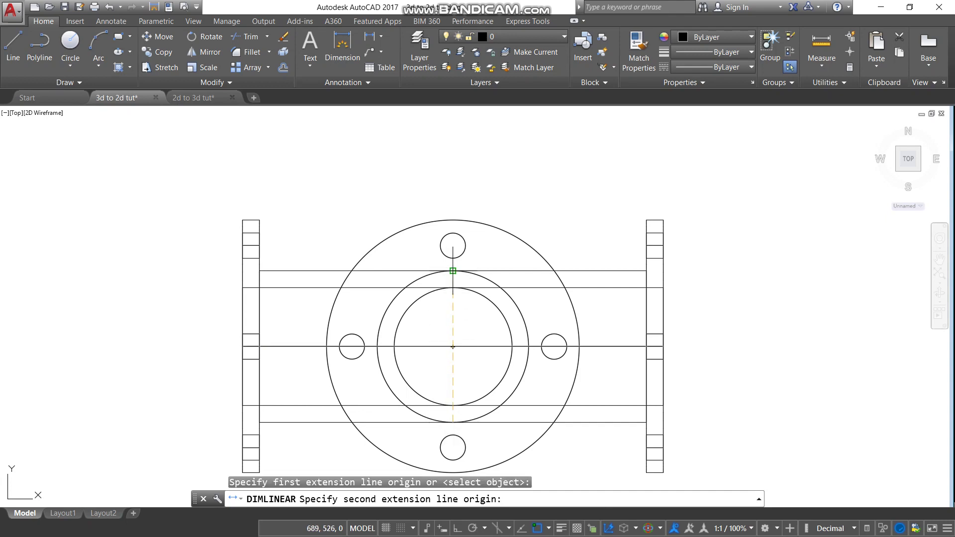
pyautogui.click(453, 271)
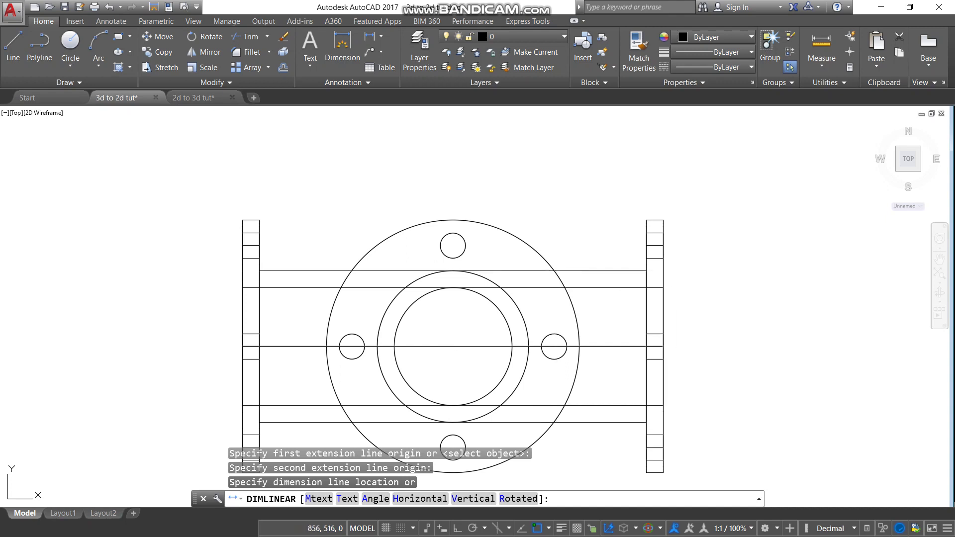
pyautogui.click(734, 316)
pyautogui.scroll(6, 745, 316)
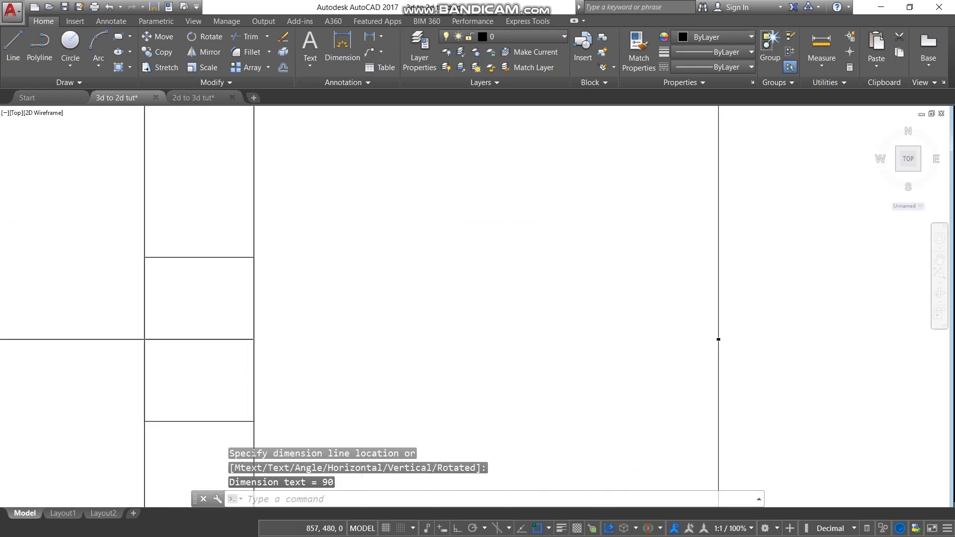
pyautogui.scroll(2, 713, 332)
pyautogui.scroll(-8, 682, 301)
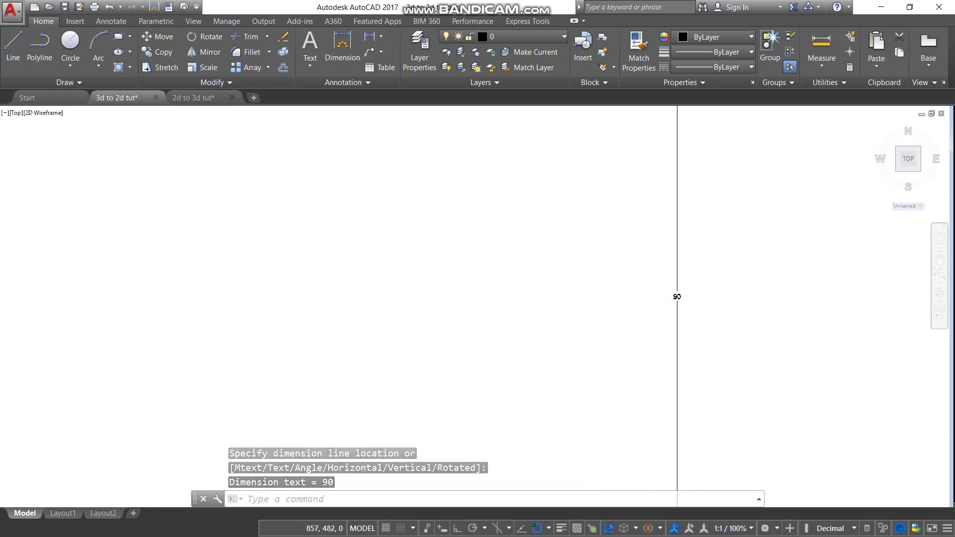
pyautogui.scroll(-3, 689, 271)
pyautogui.click(689, 273)
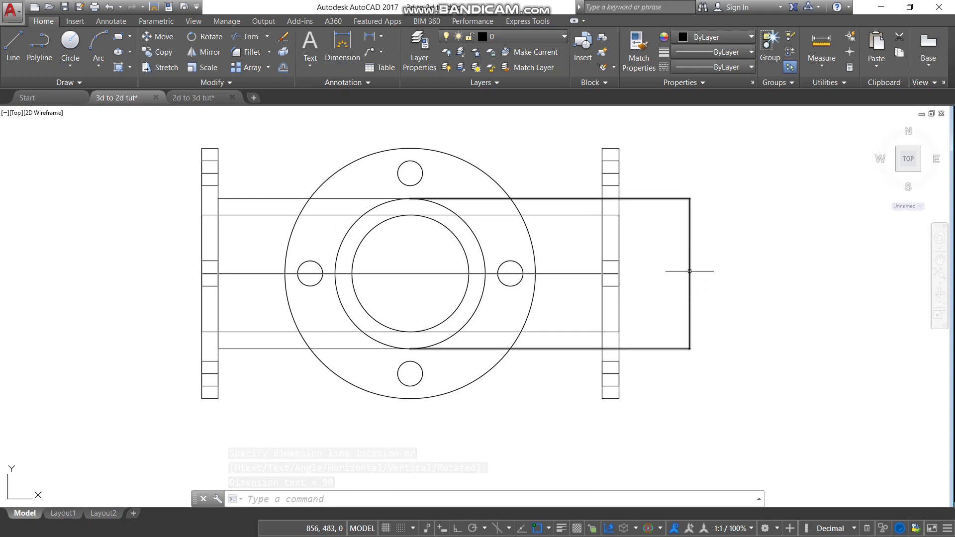
pyautogui.moveTo(690, 274)
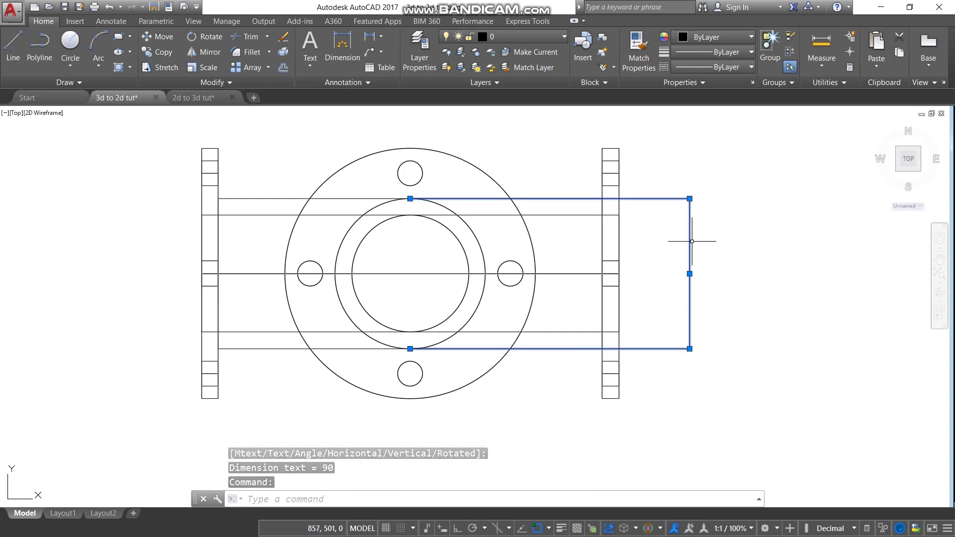
pyautogui.press('Delete')
pyautogui.scroll(-8, 572, 234)
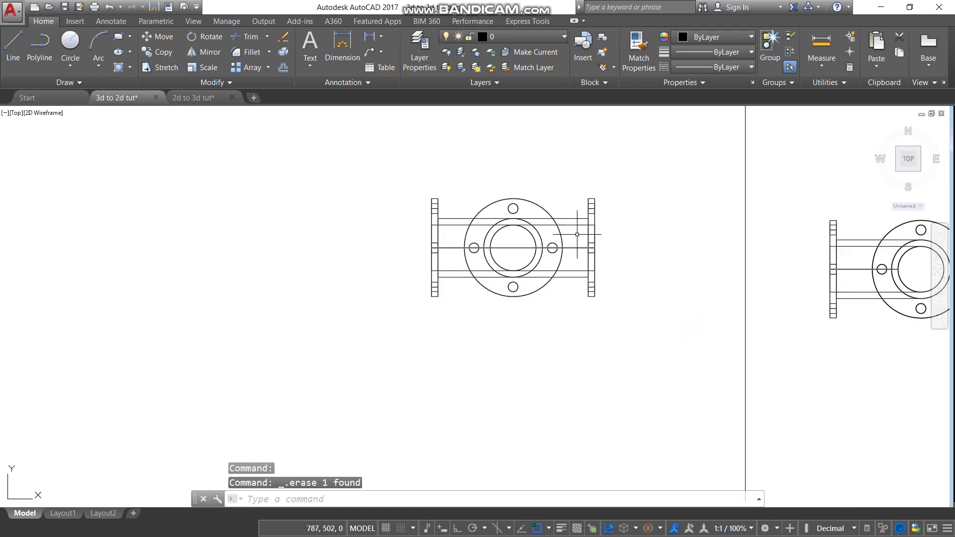
# Select the middle flange view and FLATTEN it, answering no to removing hidden lines
pyautogui.scroll(3, 578, 213)
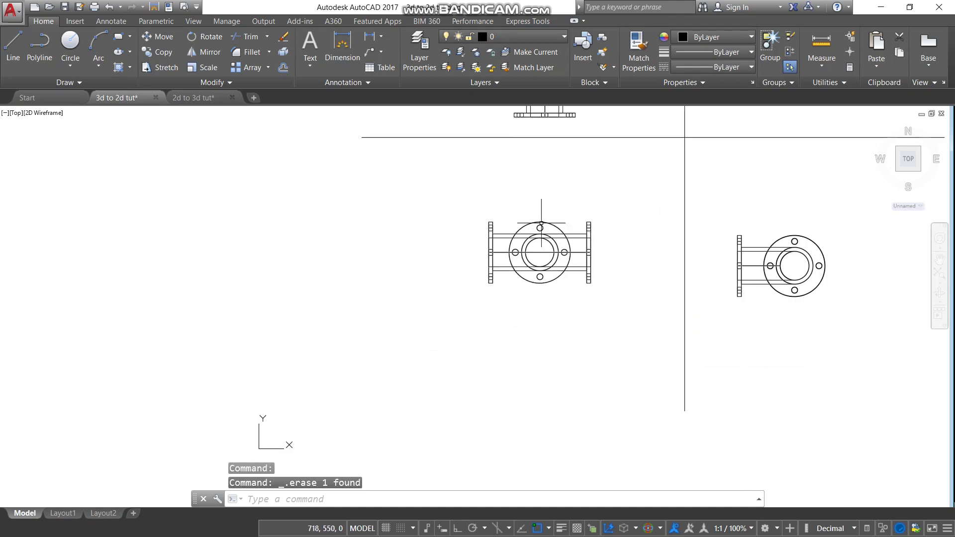
pyautogui.scroll(-5, 508, 224)
pyautogui.scroll(2, 509, 166)
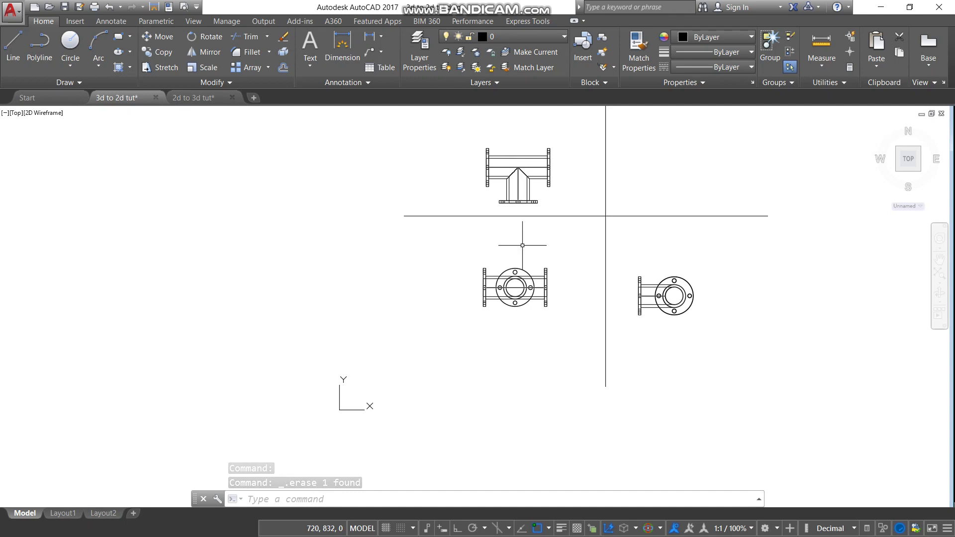
pyautogui.click(516, 280)
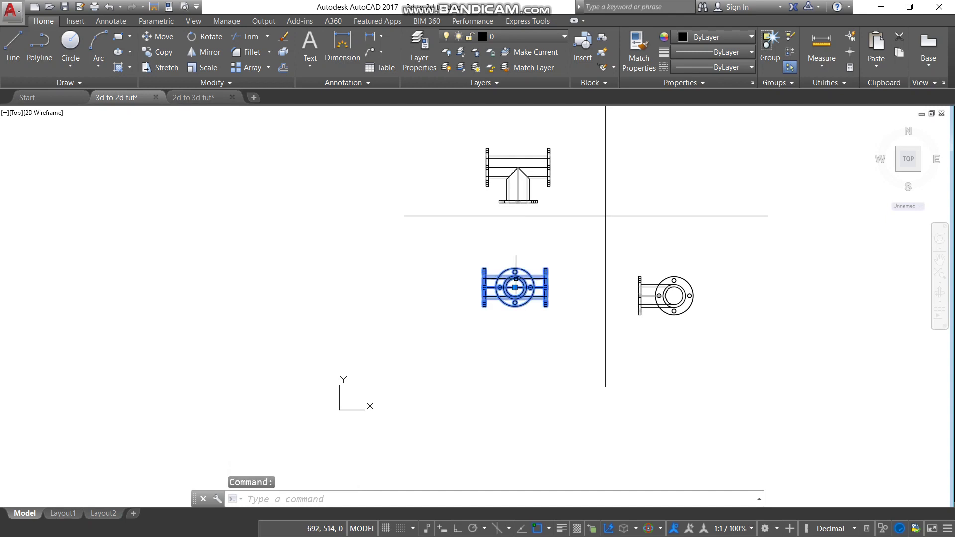
pyautogui.write('flatten')
pyautogui.press('Return')
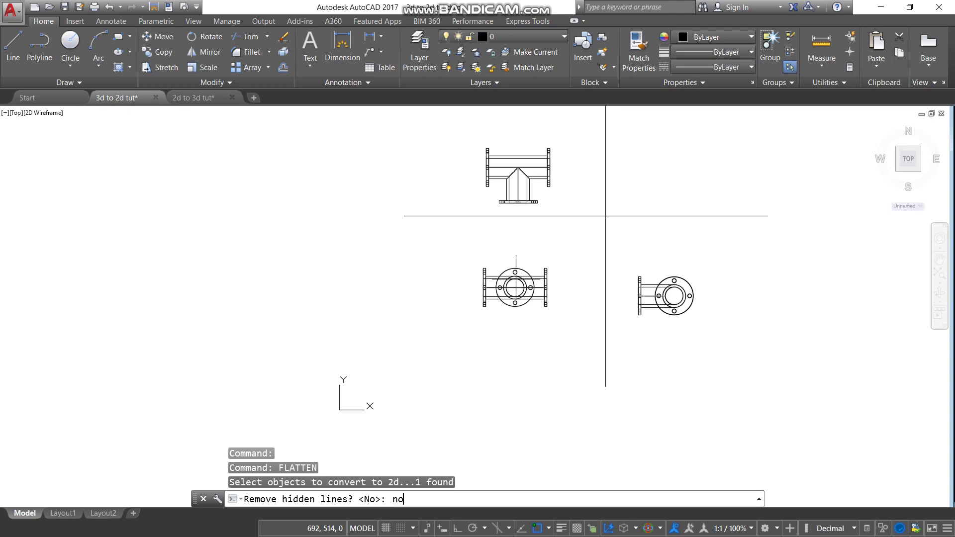
pyautogui.press('Return')
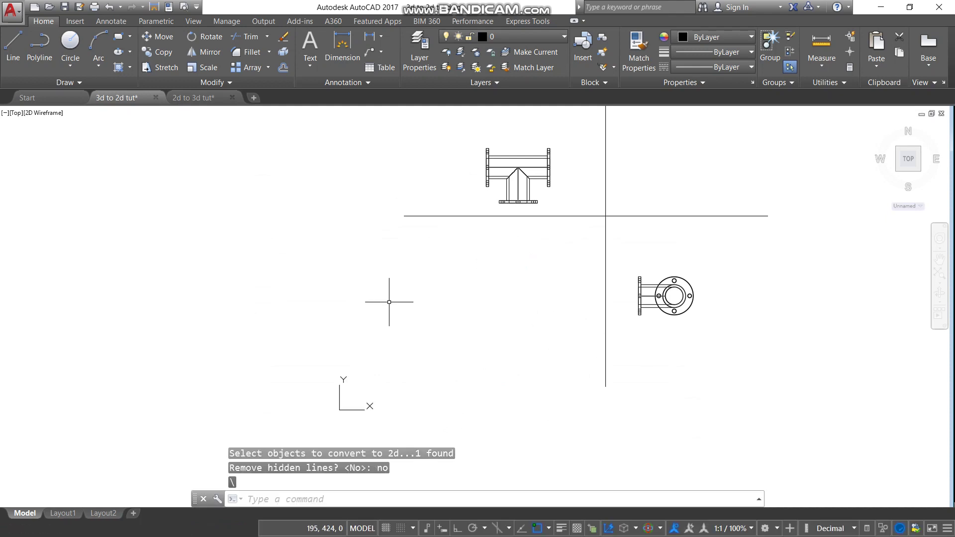
# Zoom to the drawing extents with Z, E to bring the far-off flange view into sight
pyautogui.scroll(-6, 388, 302)
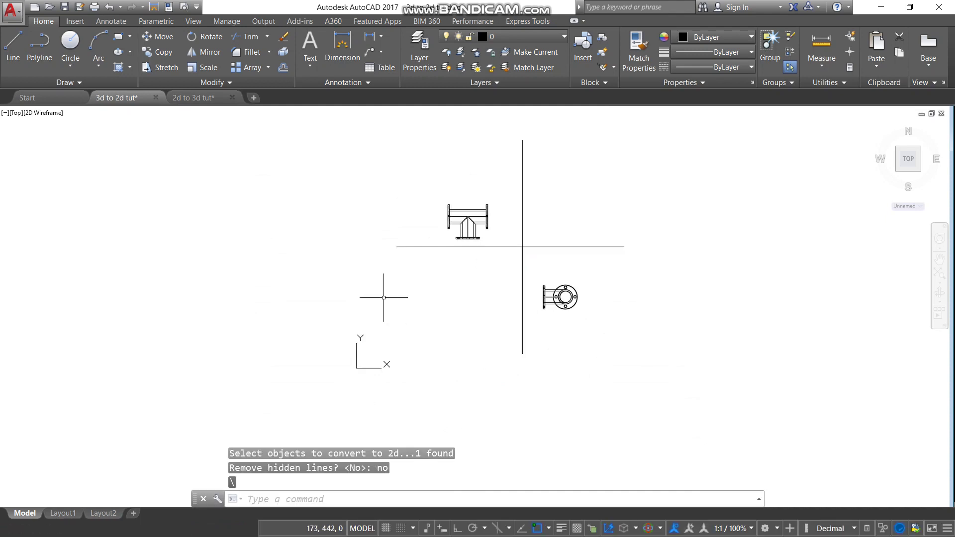
pyautogui.scroll(-4, 438, 277)
pyautogui.scroll(3, 403, 249)
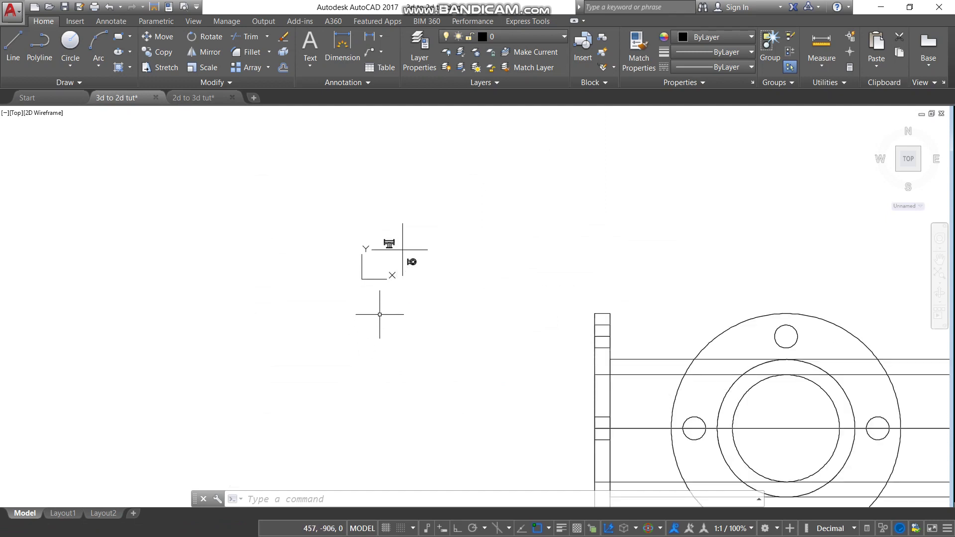
pyautogui.scroll(3, 380, 299)
pyautogui.scroll(2, 379, 293)
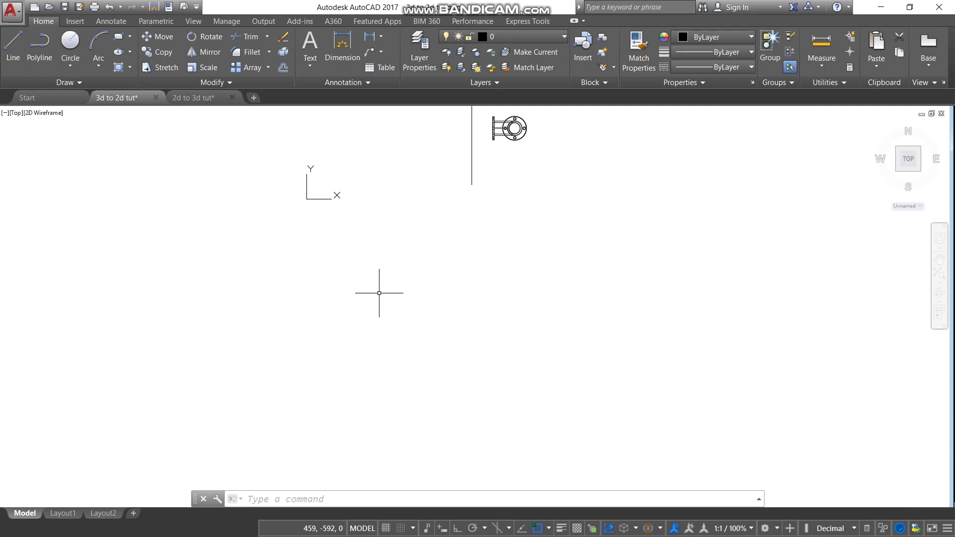
pyautogui.write('z')
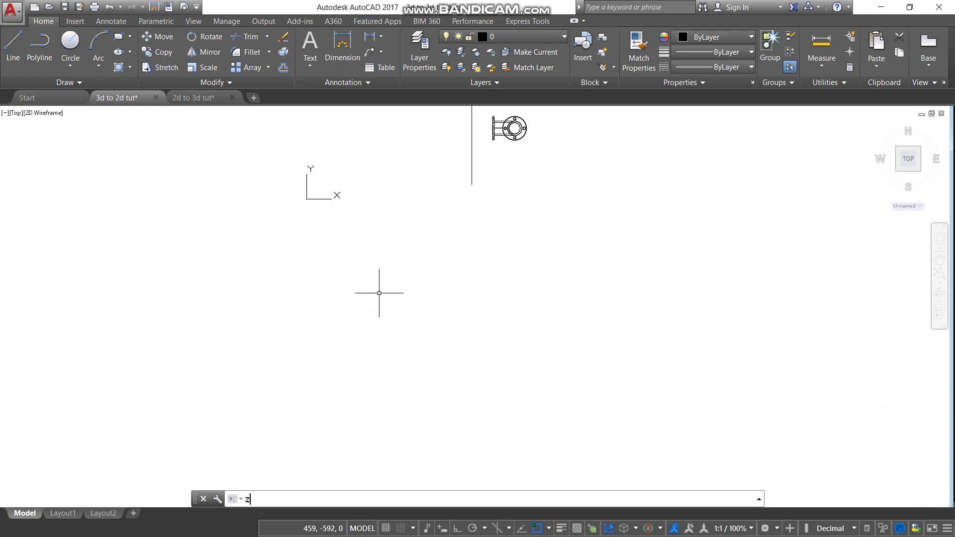
pyautogui.press('Return')
pyautogui.write('e')
pyautogui.press('Return')
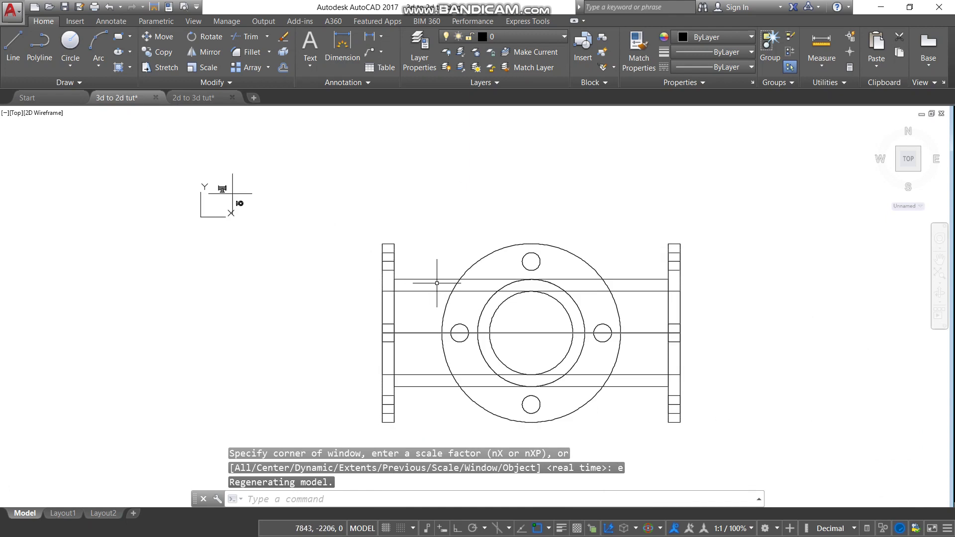
# Move the flattened flange view by its lower-left corner up to a new higher position
pyautogui.click(365, 206)
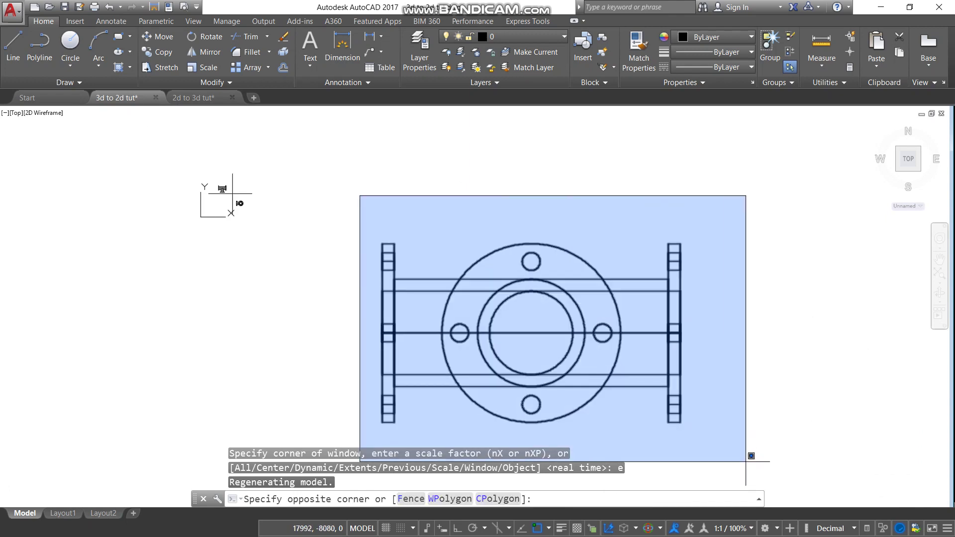
pyautogui.click(746, 456)
pyautogui.rightClick(426, 418)
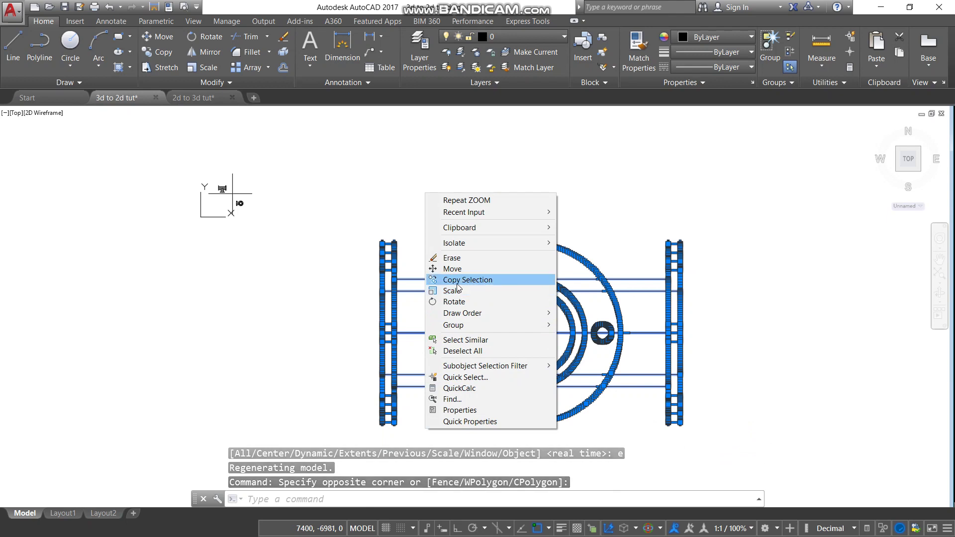
pyautogui.click(452, 268)
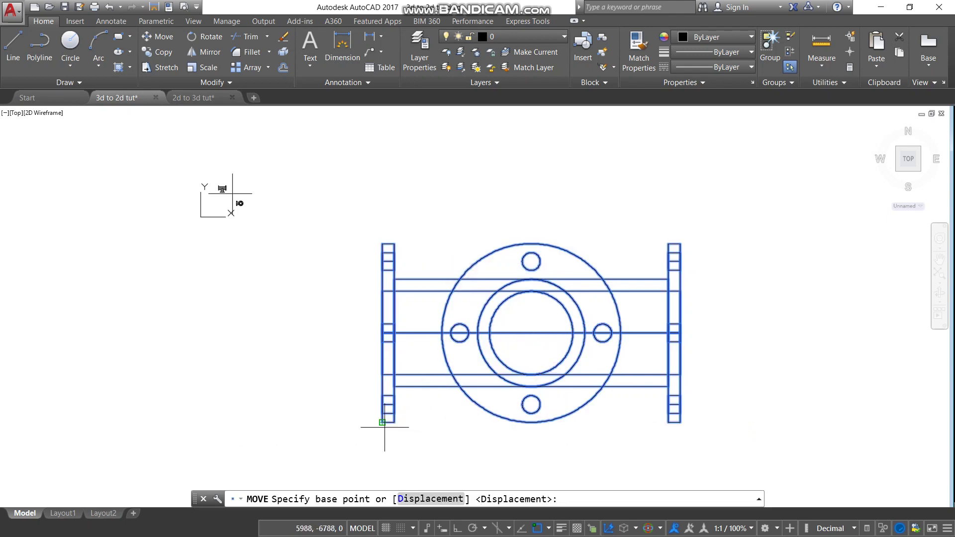
pyautogui.click(382, 422)
pyautogui.scroll(-4, 472, 437)
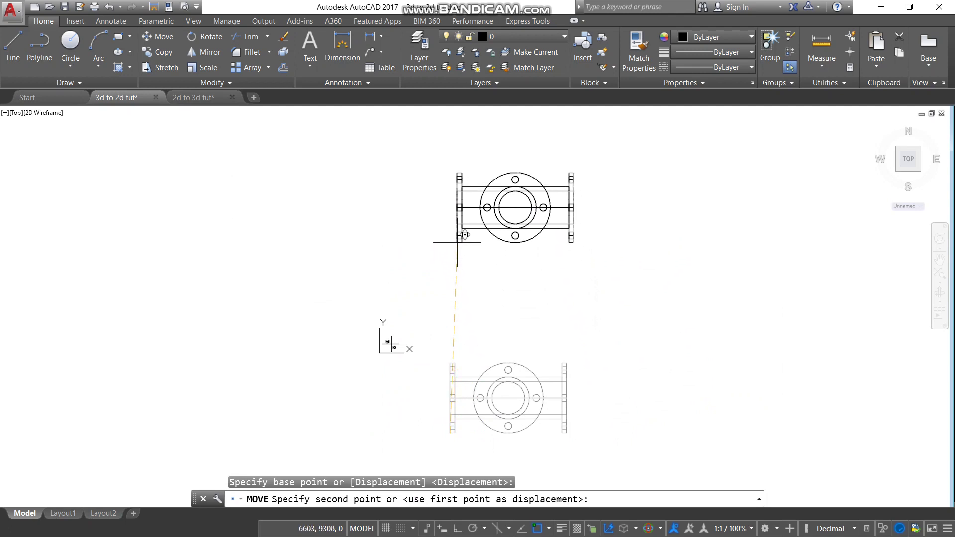
pyautogui.click(457, 243)
pyautogui.scroll(-5, 380, 338)
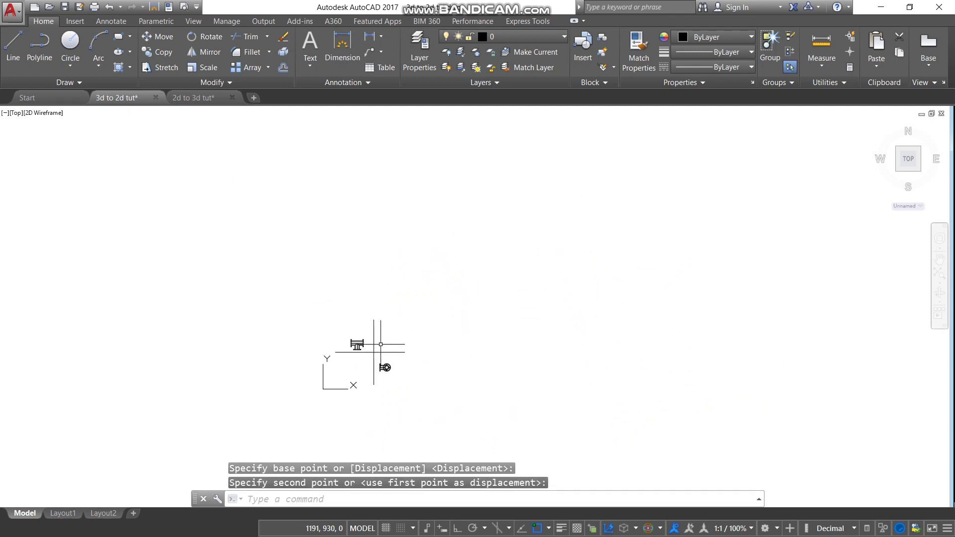
pyautogui.scroll(4, 396, 377)
pyautogui.scroll(-3, 398, 368)
pyautogui.scroll(2, 405, 339)
# Run FLATTEN on the selected tee view, answering No to removing hidden lines
pyautogui.scroll(3, 404, 339)
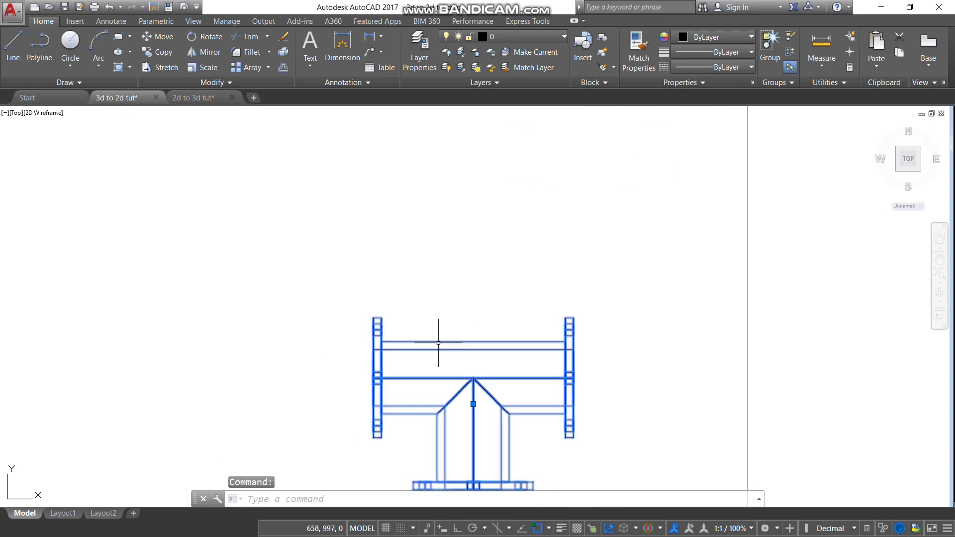
pyautogui.write('f')
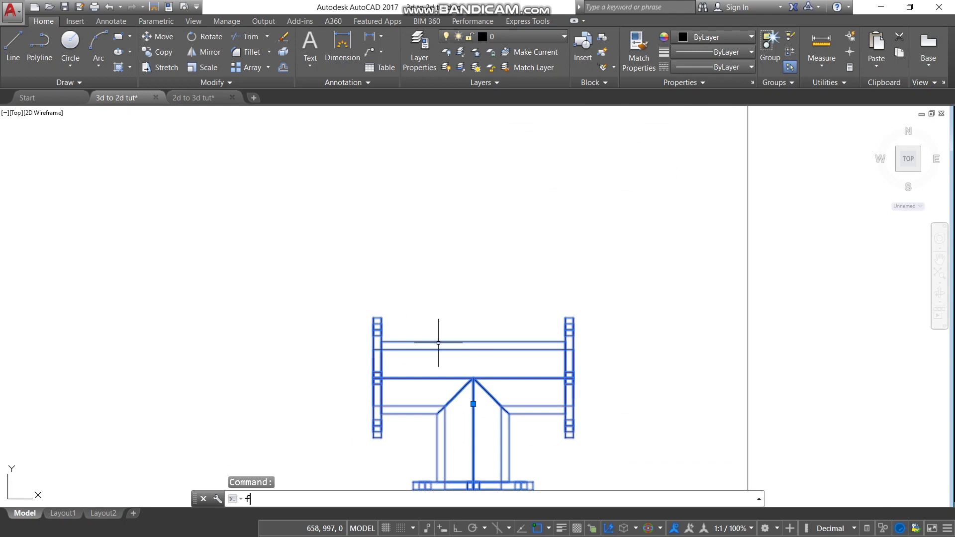
pyautogui.write('latte')
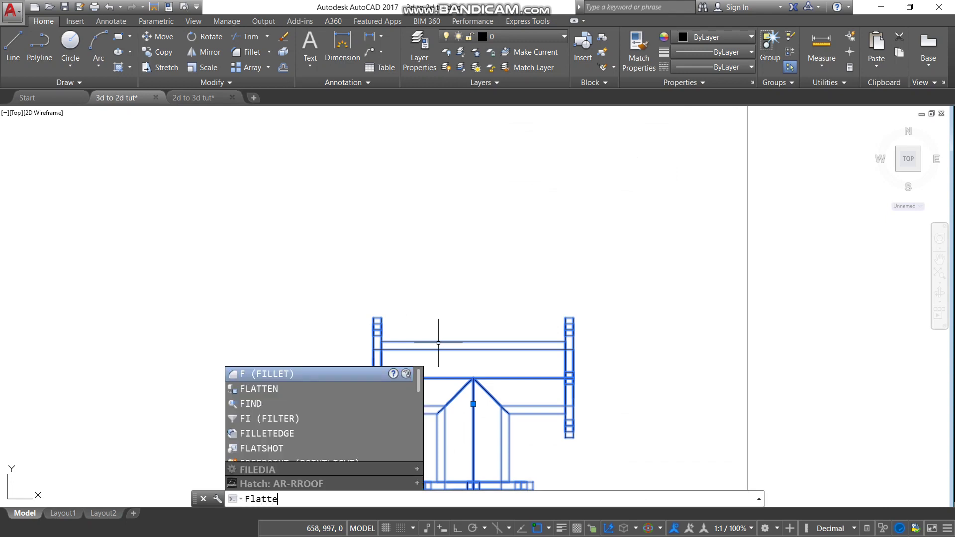
pyautogui.press('Return')
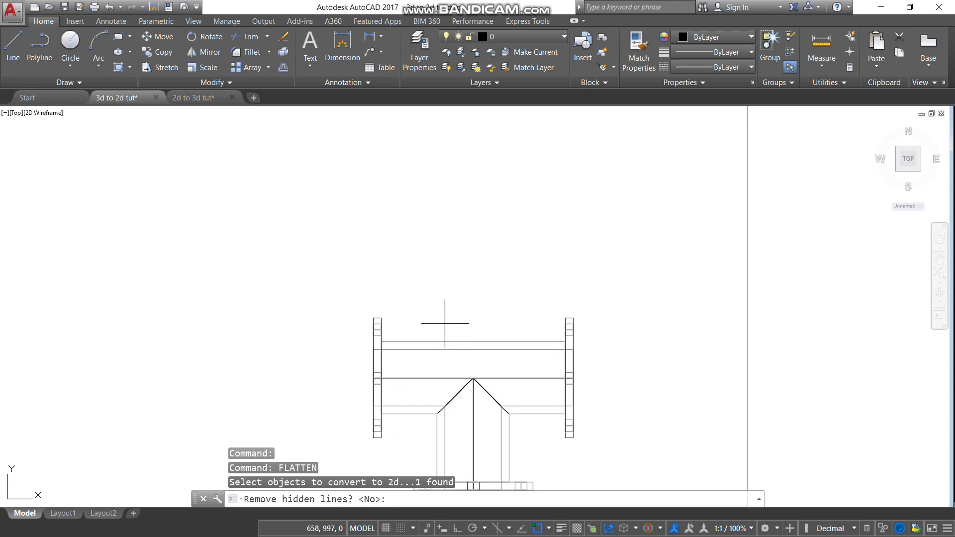
pyautogui.write('no')
pyautogui.press('Return')
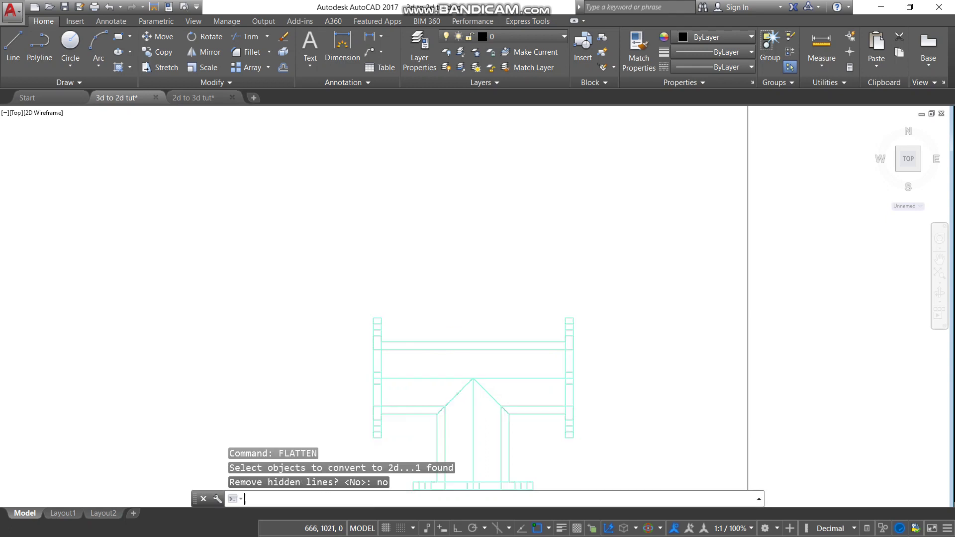
pyautogui.scroll(-4, 425, 276)
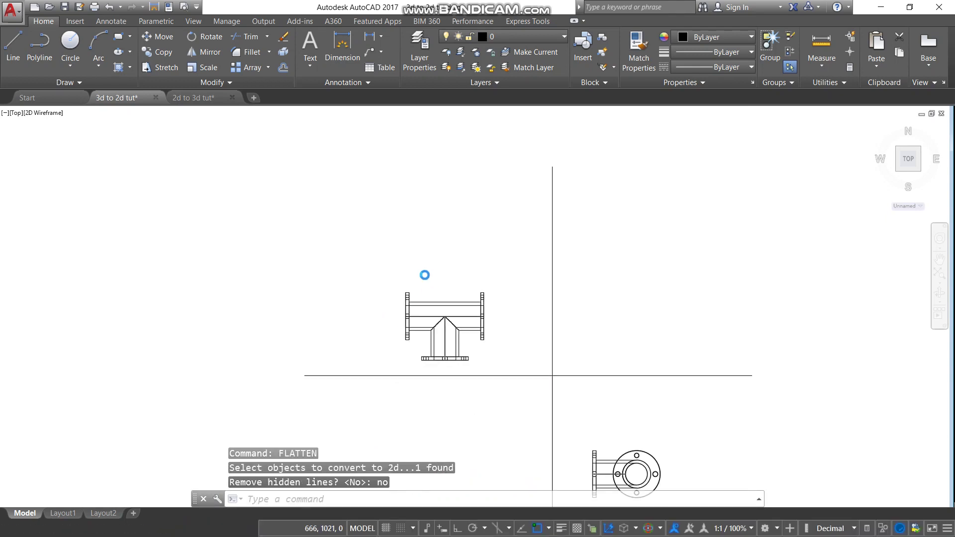
pyautogui.scroll(-2, 425, 275)
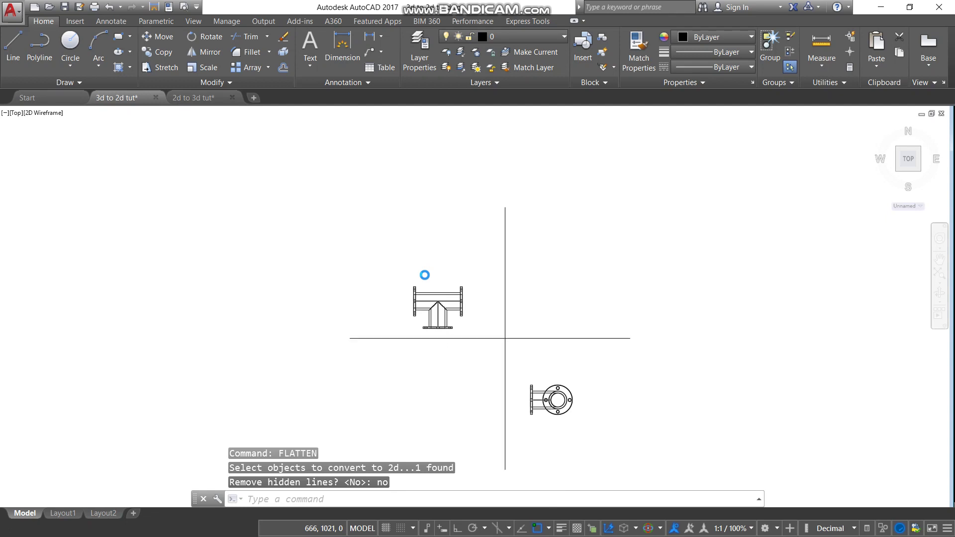
pyautogui.scroll(-3, 425, 275)
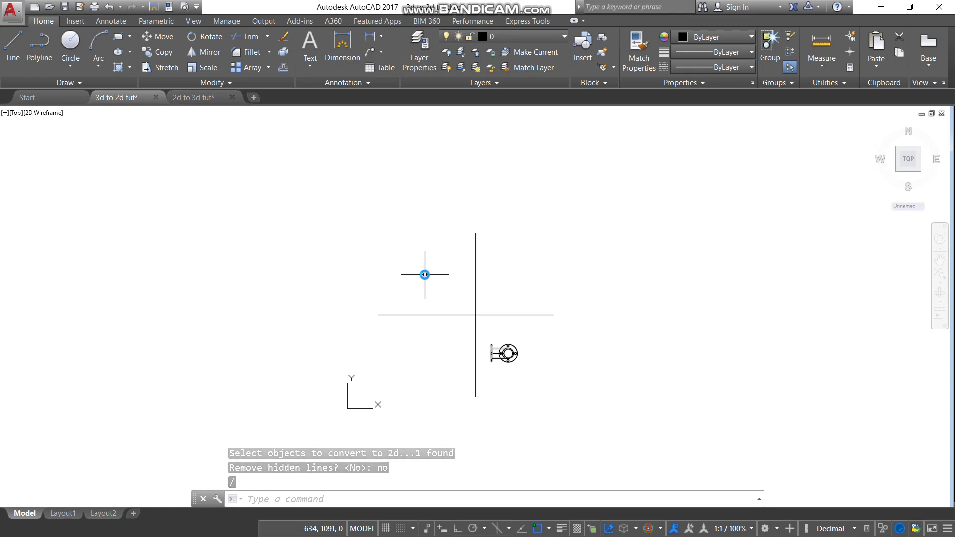
# Window-select the large flattened tee view
pyautogui.scroll(-4, 425, 275)
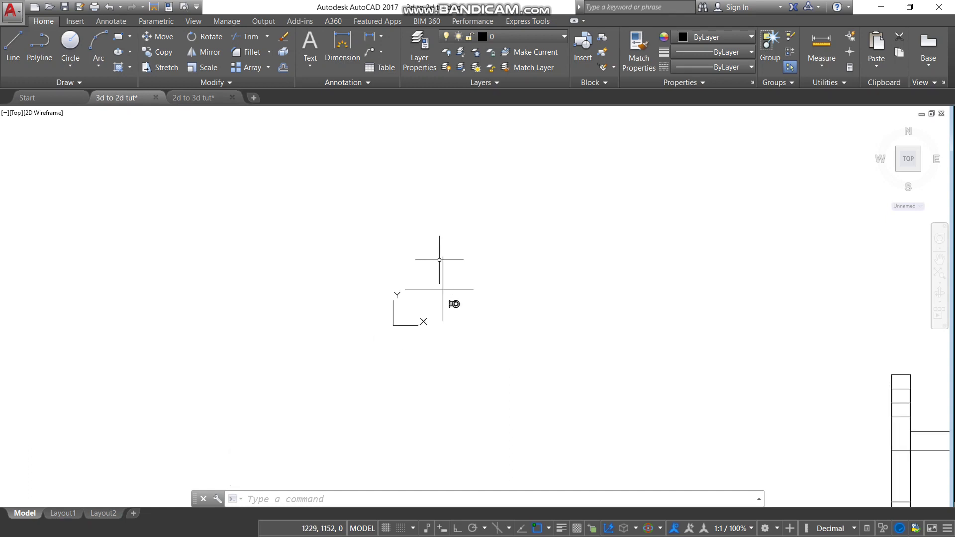
pyautogui.scroll(-4, 450, 273)
pyautogui.scroll(-4, 551, 320)
pyautogui.scroll(4, 559, 315)
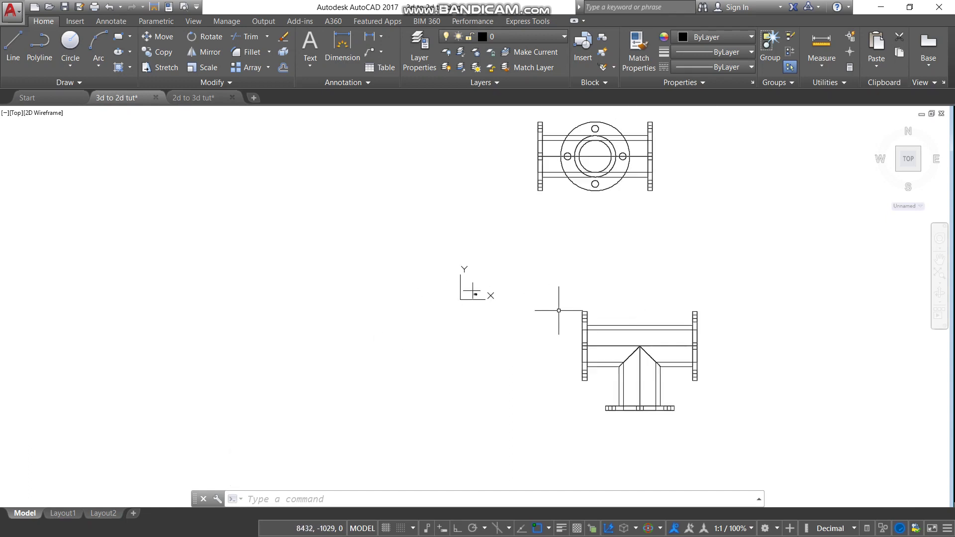
pyautogui.click(560, 273)
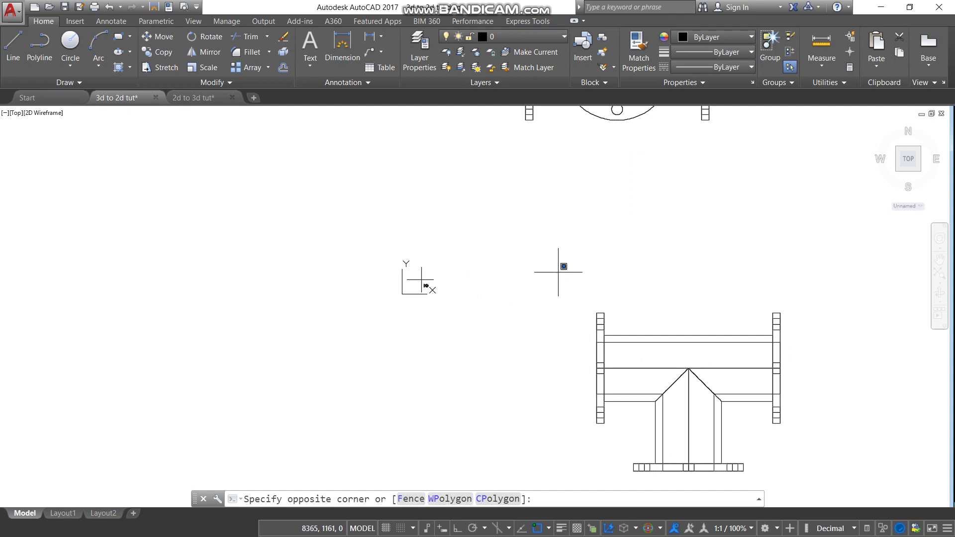
pyautogui.scroll(-5, 861, 348)
pyautogui.click(871, 407)
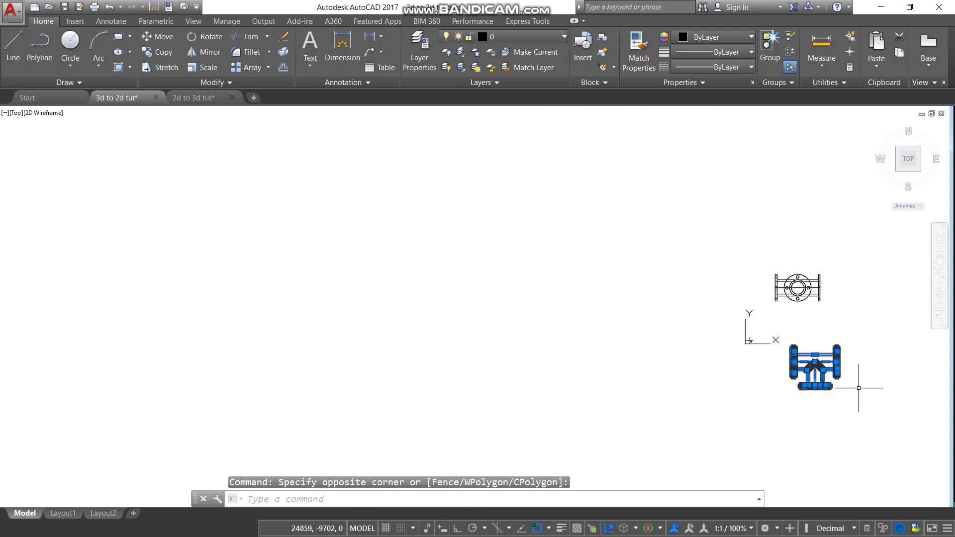
# Move the tee by its left corner to sit above the flange view, then exit with Esc
pyautogui.rightClick(819, 373)
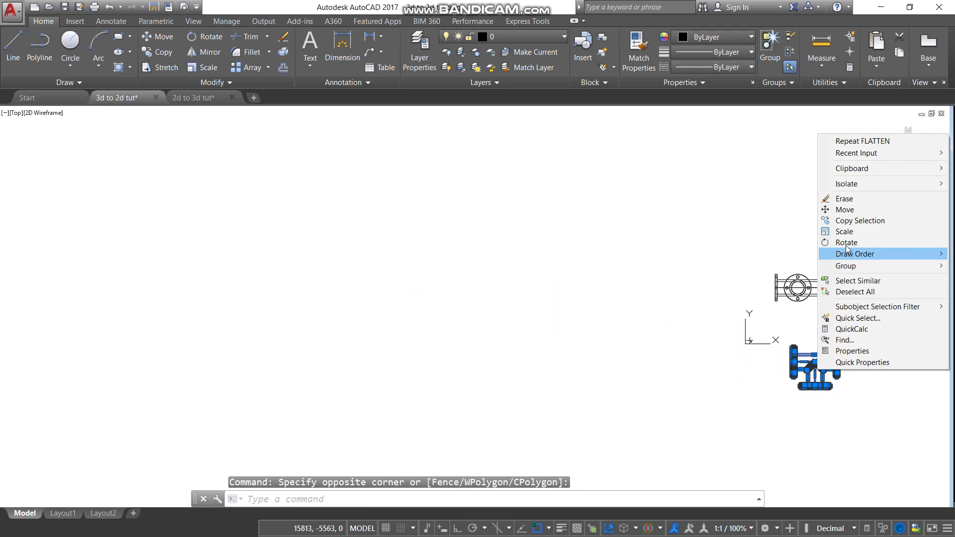
pyautogui.click(844, 209)
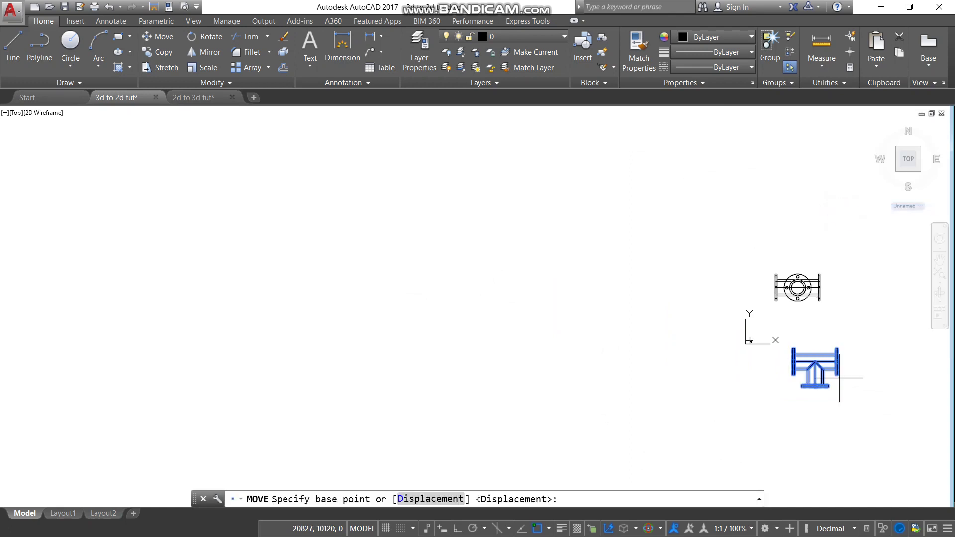
pyautogui.scroll(5, 791, 380)
pyautogui.click(790, 383)
pyautogui.scroll(-5, 791, 381)
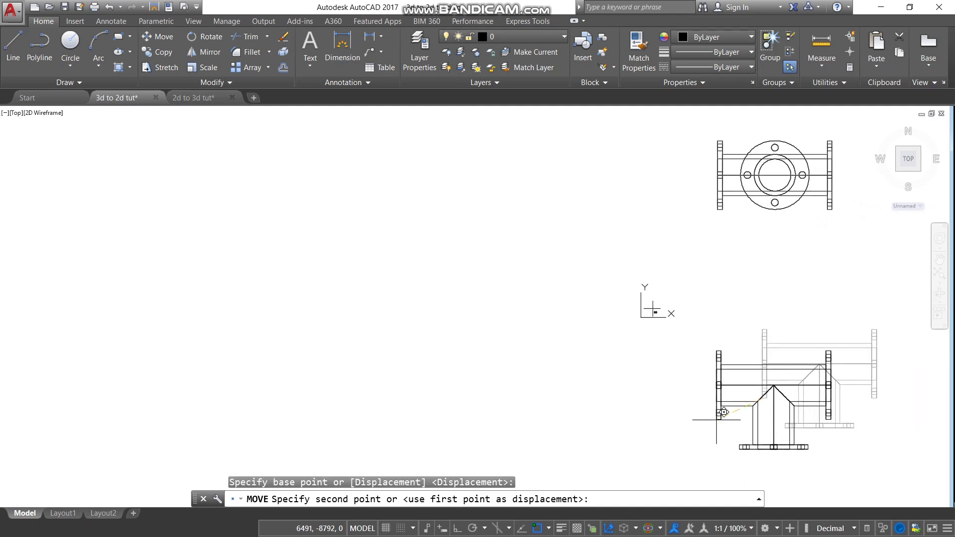
pyautogui.scroll(2, 737, 248)
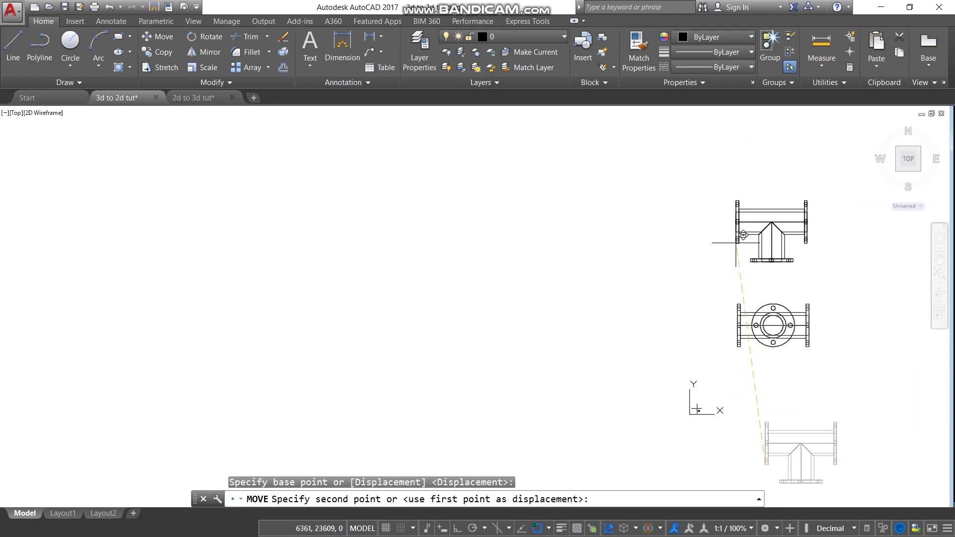
pyautogui.click(734, 228)
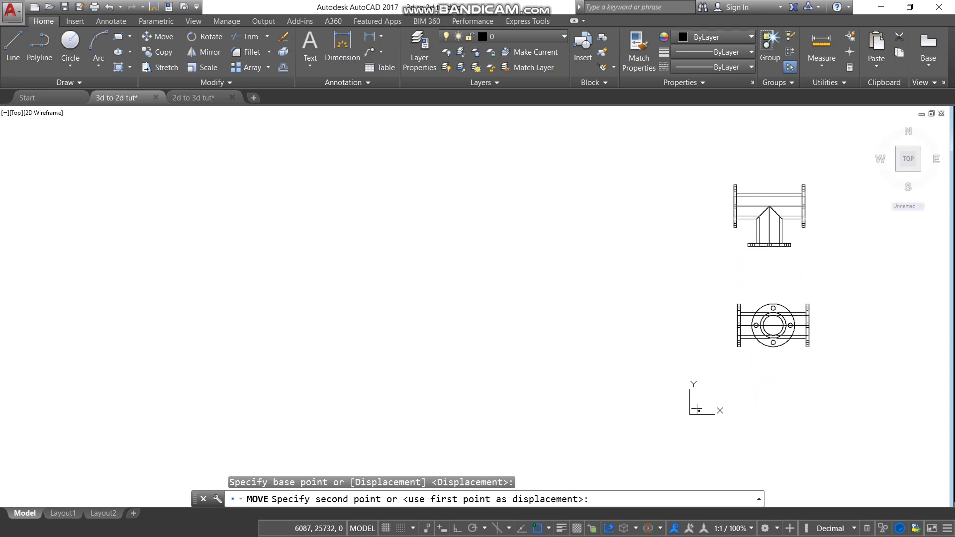
pyautogui.press('Escape')
pyautogui.scroll(-3, 604, 273)
pyautogui.scroll(1, 590, 260)
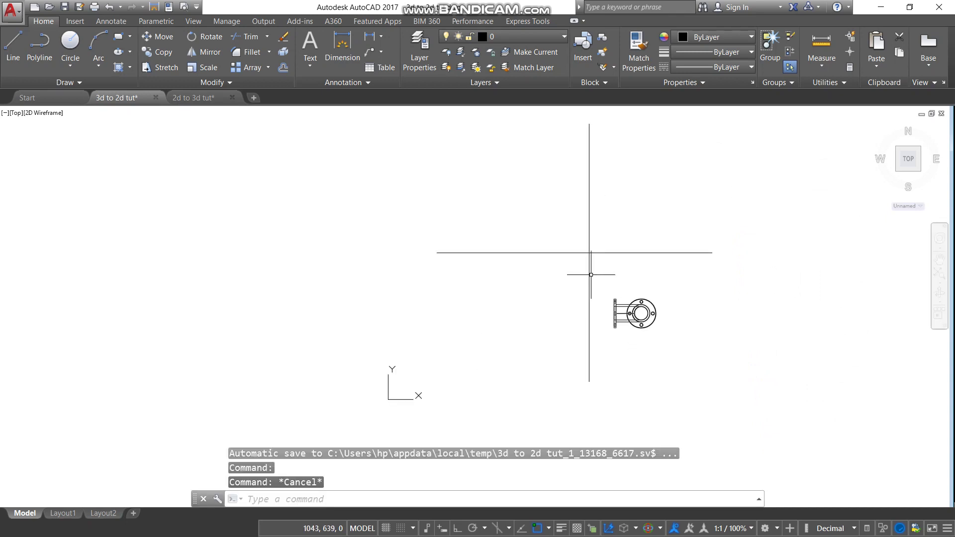
# Select the end-on tee copy and flatten it, keeping hidden lines
pyautogui.click(646, 310)
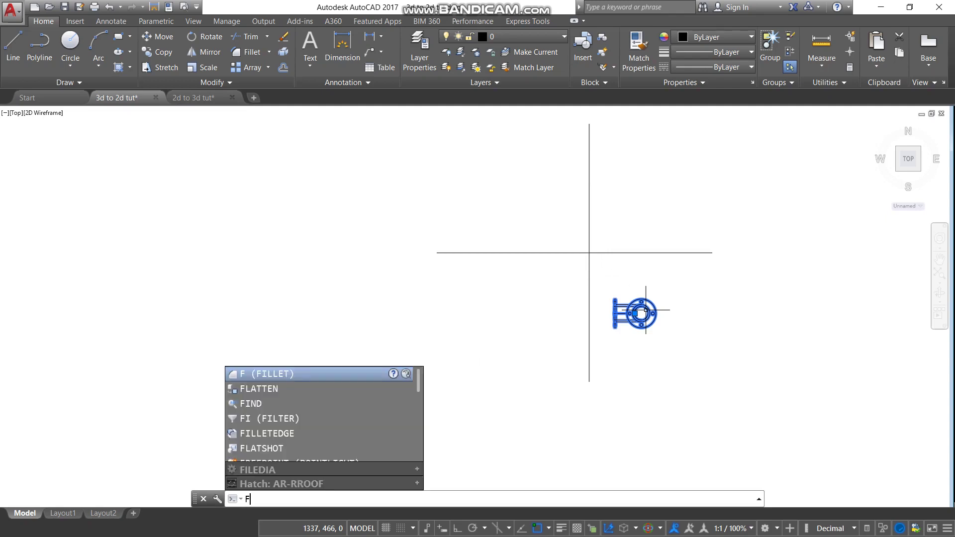
pyautogui.write('n')
pyautogui.press('Return')
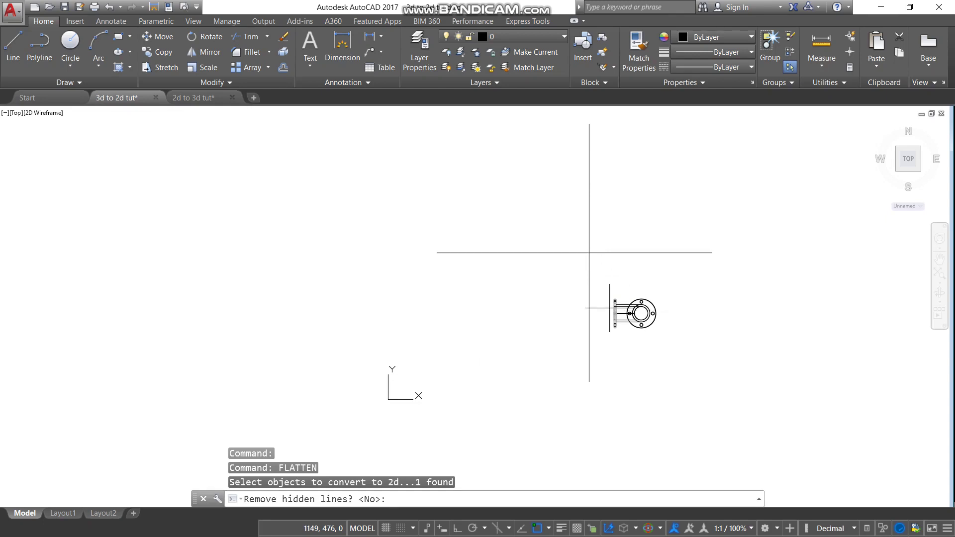
pyautogui.press('Return')
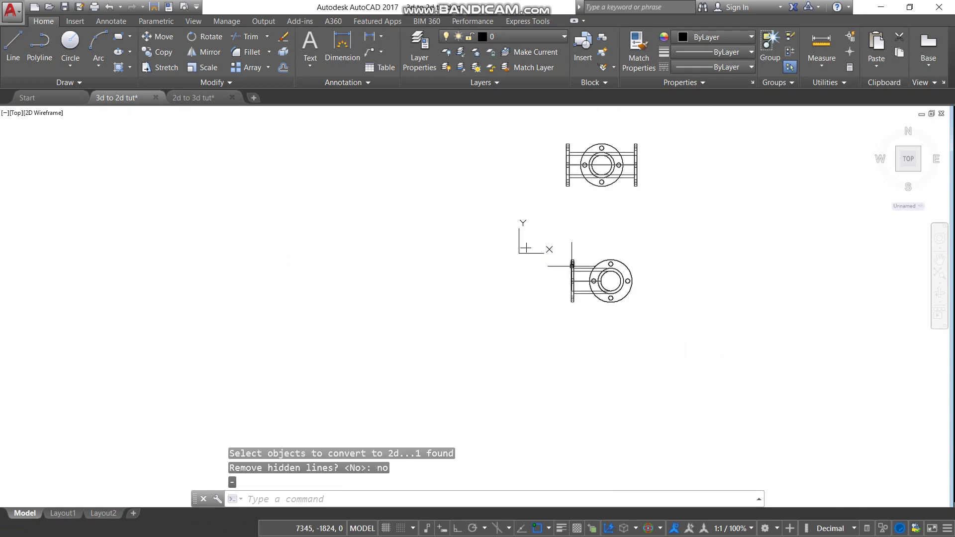
pyautogui.scroll(4, 572, 266)
# Move the flattened end view from its bottom corner to sit level, right of the flange view
pyautogui.click(552, 224)
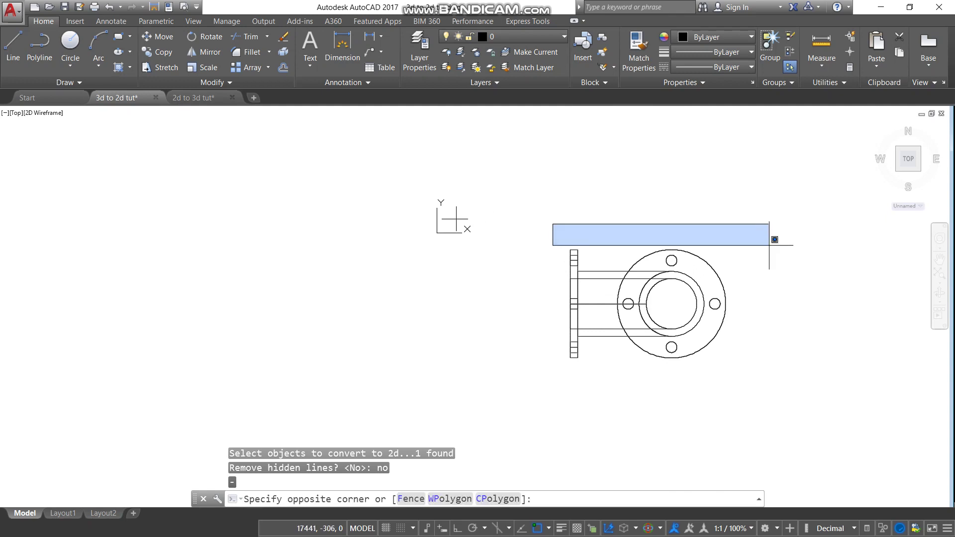
pyautogui.click(796, 400)
pyautogui.rightClick(702, 349)
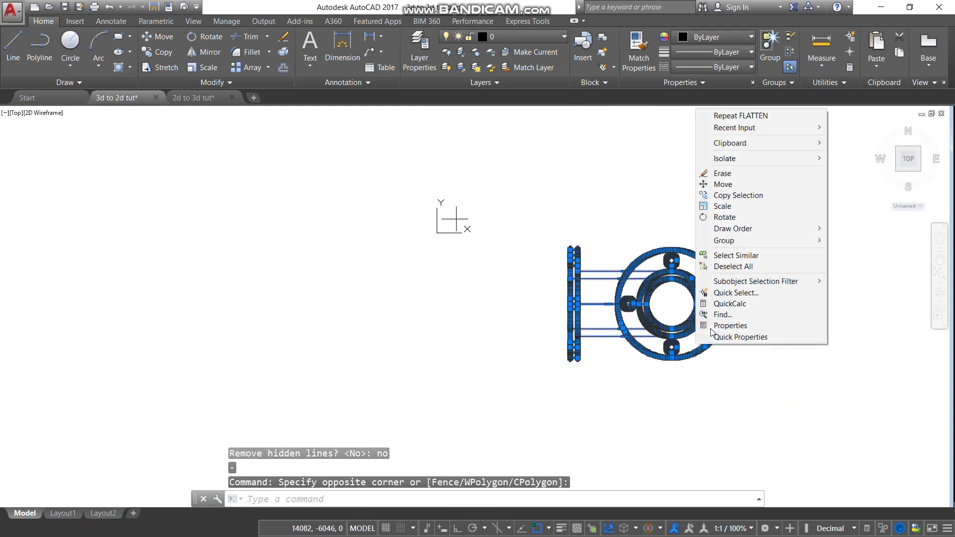
pyautogui.click(753, 185)
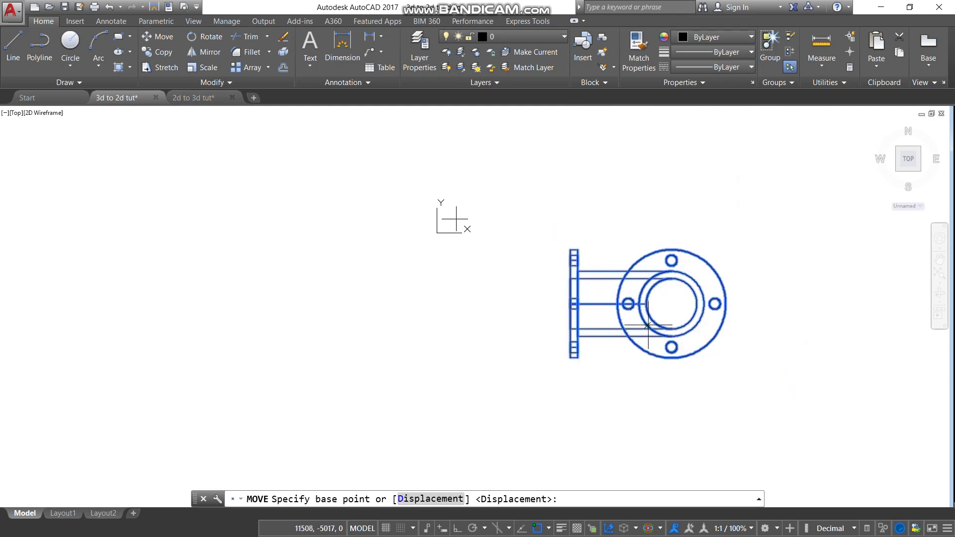
pyautogui.click(571, 358)
pyautogui.scroll(-4, 527, 349)
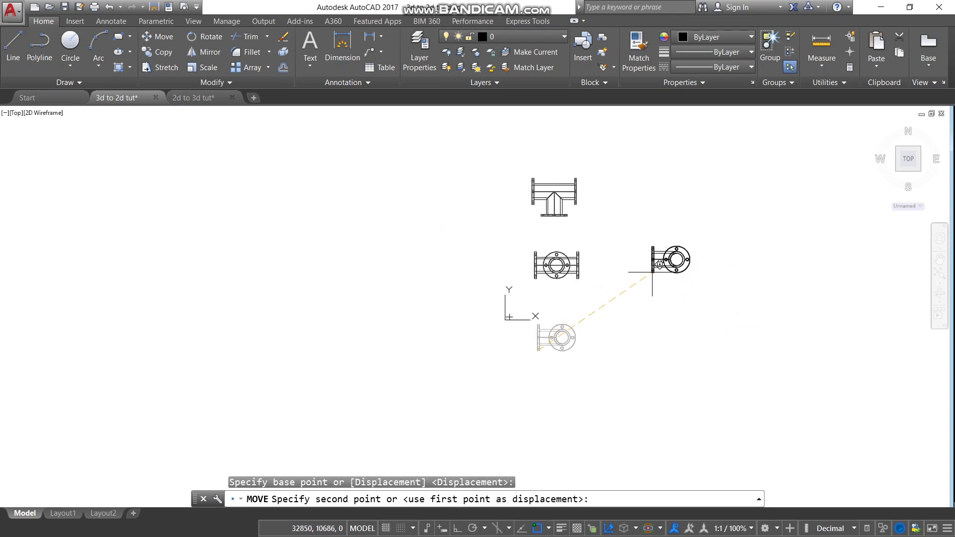
pyautogui.click(652, 272)
pyautogui.scroll(2, 558, 220)
pyautogui.scroll(-3, 550, 192)
pyautogui.scroll(4, 548, 196)
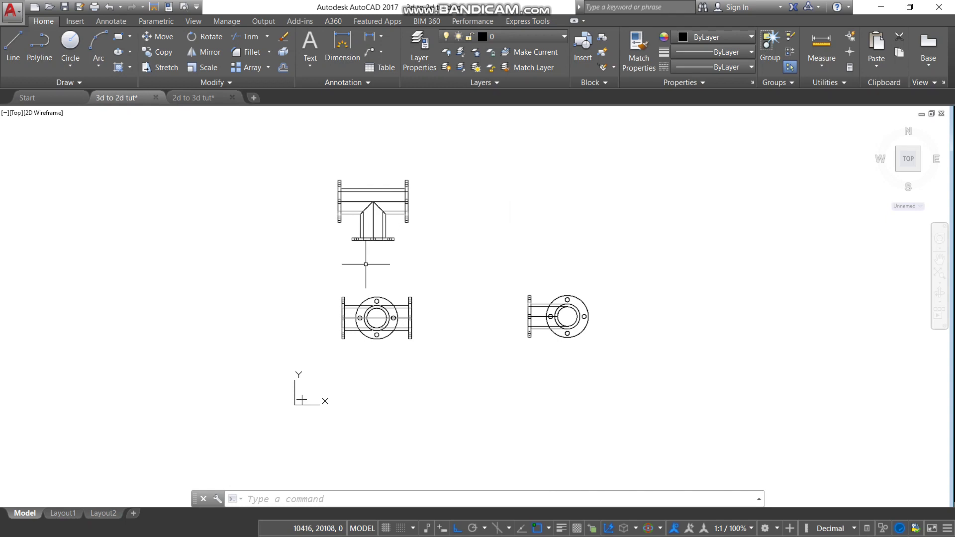
pyautogui.scroll(6, 384, 310)
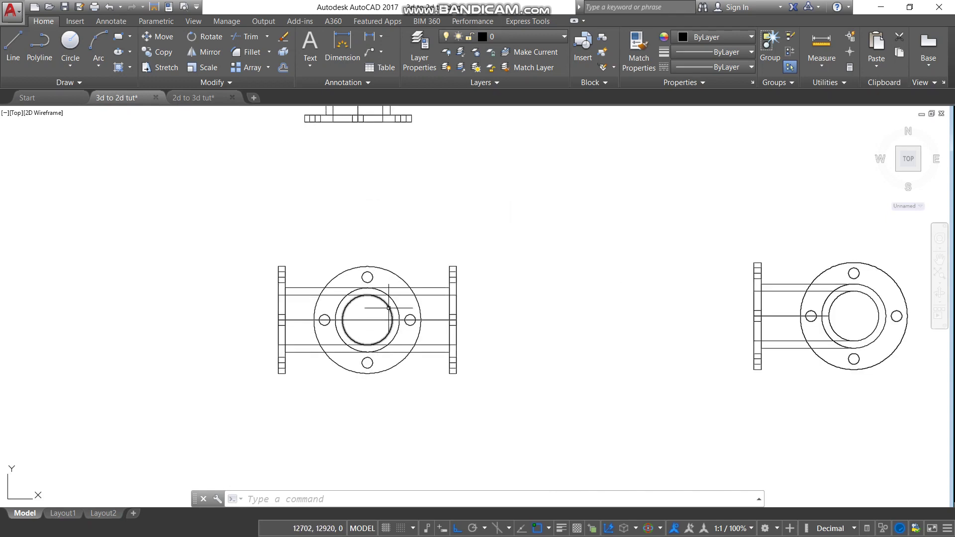
pyautogui.click(369, 36)
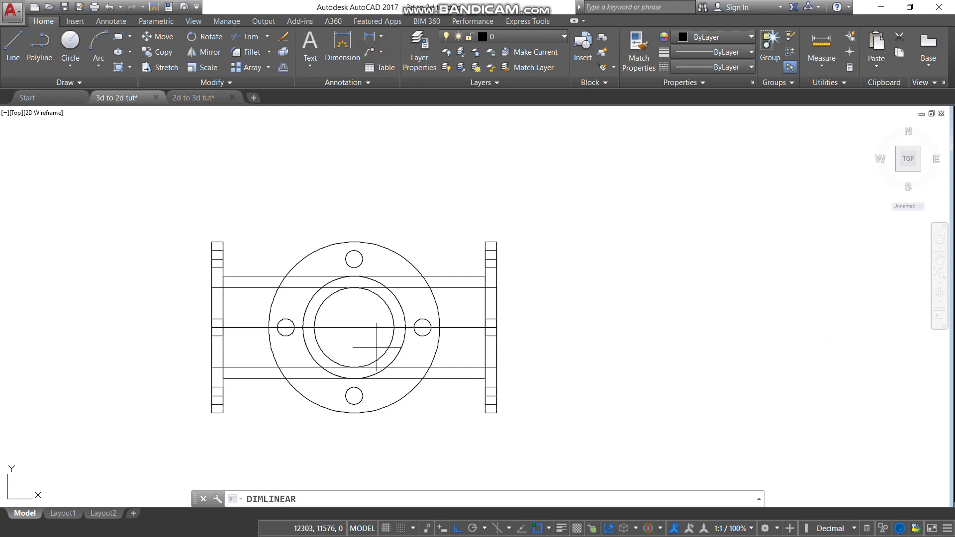
pyautogui.scroll(2, 356, 378)
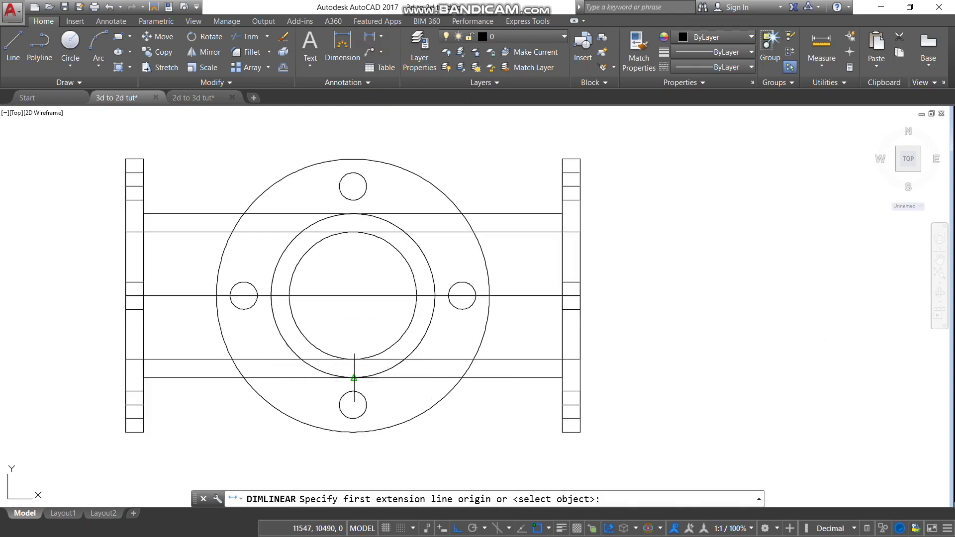
pyautogui.click(354, 378)
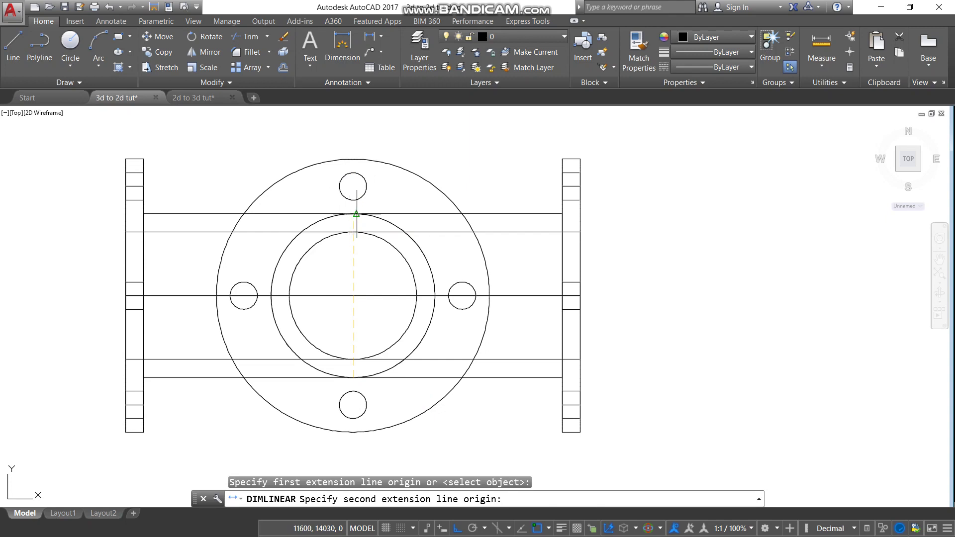
pyautogui.scroll(6, 357, 214)
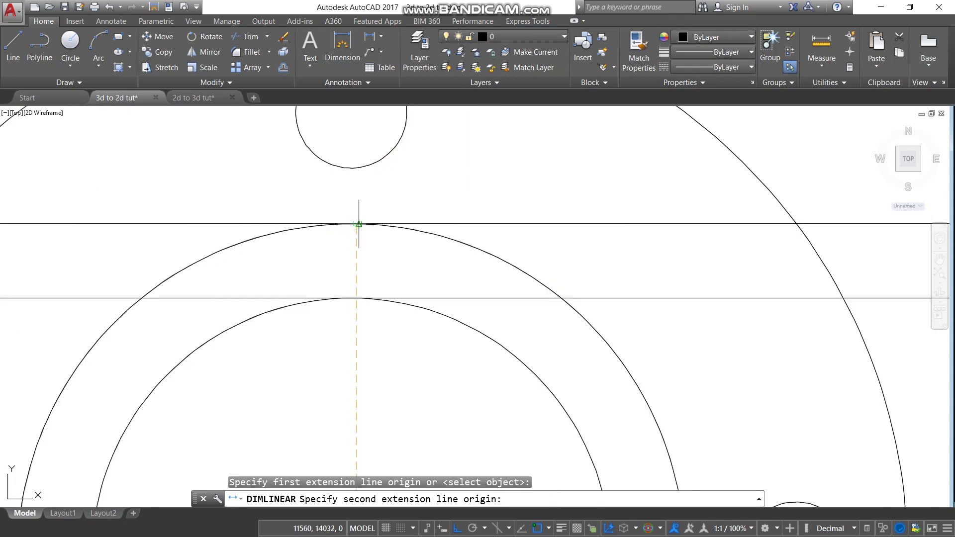
pyautogui.click(359, 224)
pyautogui.scroll(-6, 450, 169)
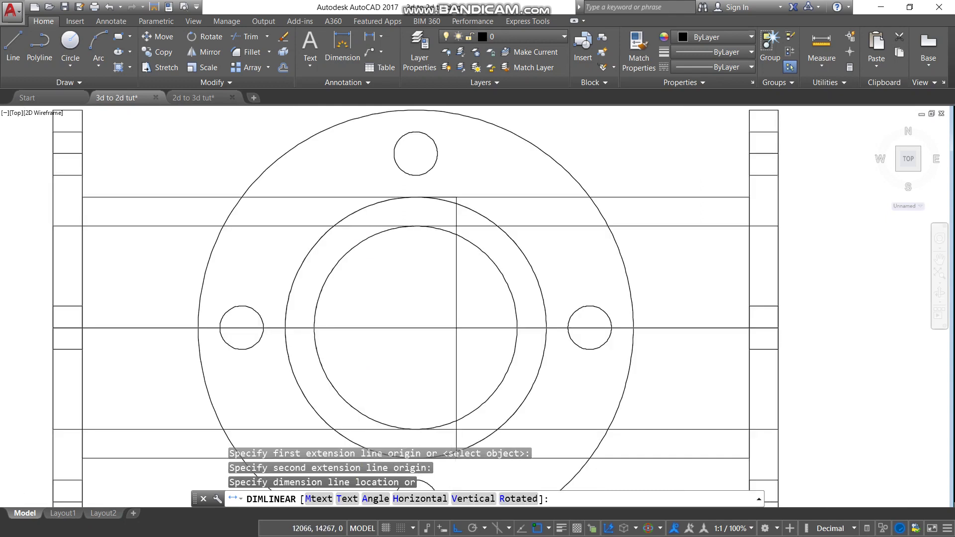
pyautogui.click(719, 279)
pyautogui.scroll(5, 714, 273)
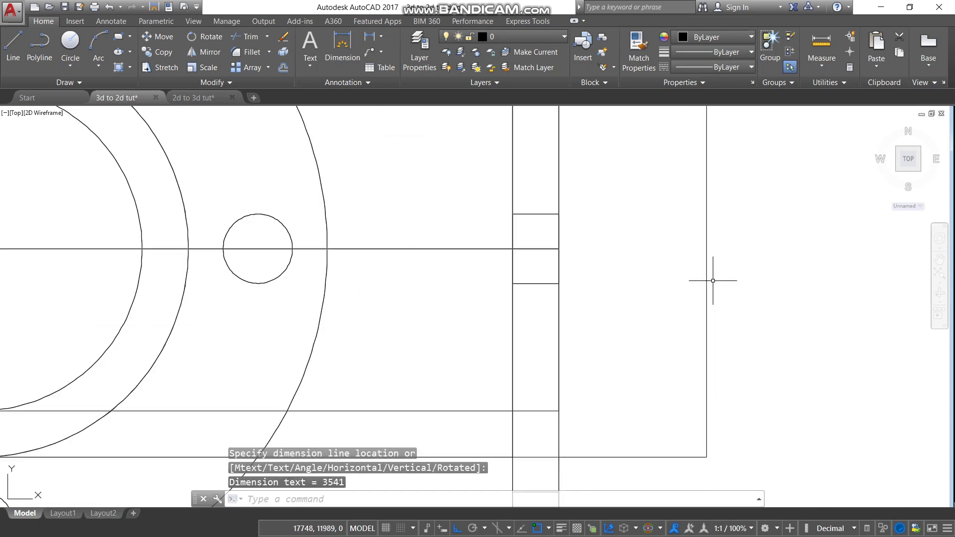
pyautogui.click(702, 249)
pyautogui.scroll(5, 702, 224)
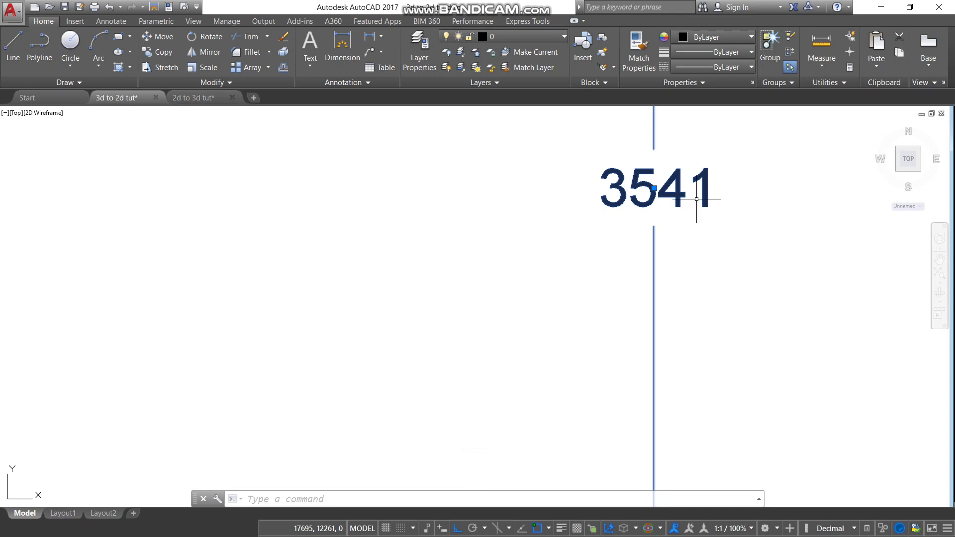
pyautogui.scroll(-8, 701, 204)
pyautogui.scroll(-6, 687, 205)
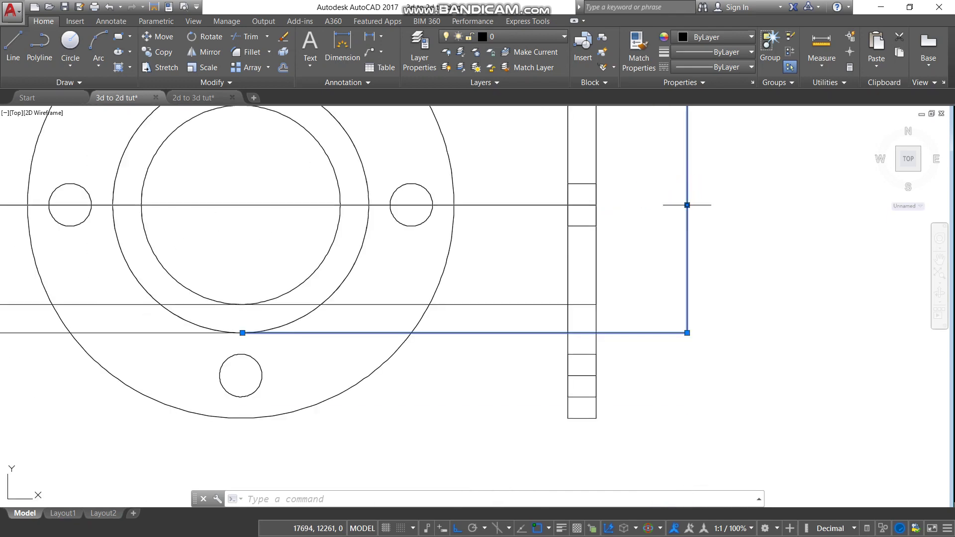
pyautogui.press('Delete')
pyautogui.scroll(-4, 679, 167)
pyautogui.scroll(-5, 678, 166)
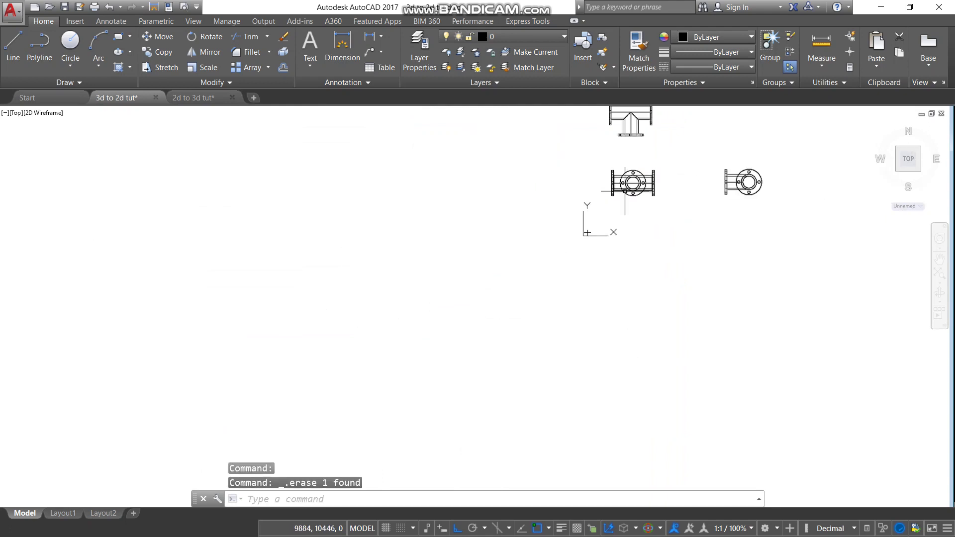
# Scale both flange views by 0.02541655 about the flange's corner, with Ortho off
pyautogui.click(606, 135)
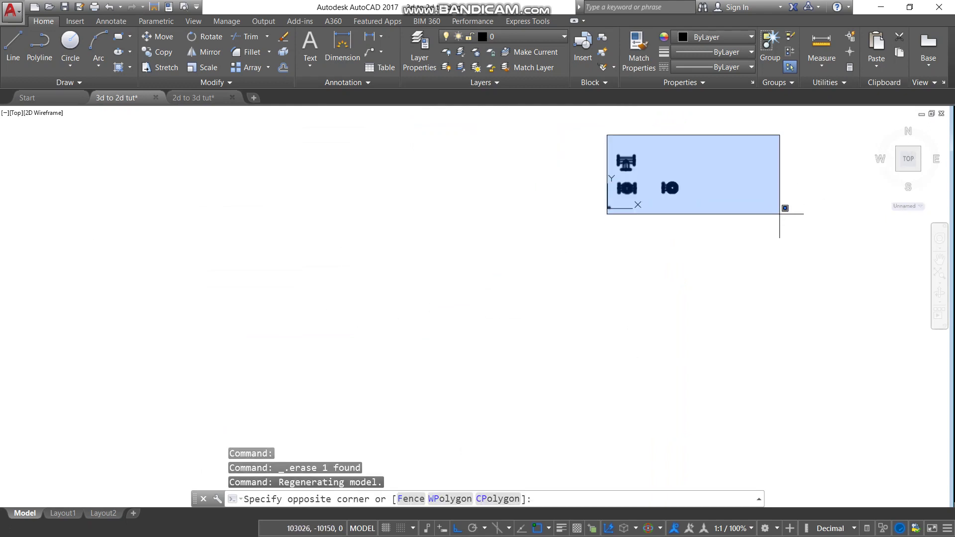
pyautogui.scroll(6, 784, 196)
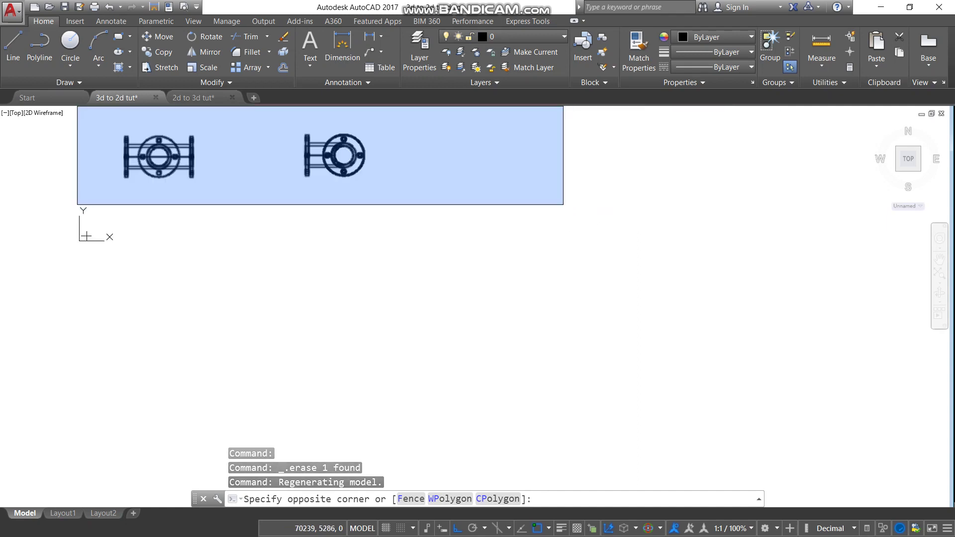
pyautogui.click(570, 221)
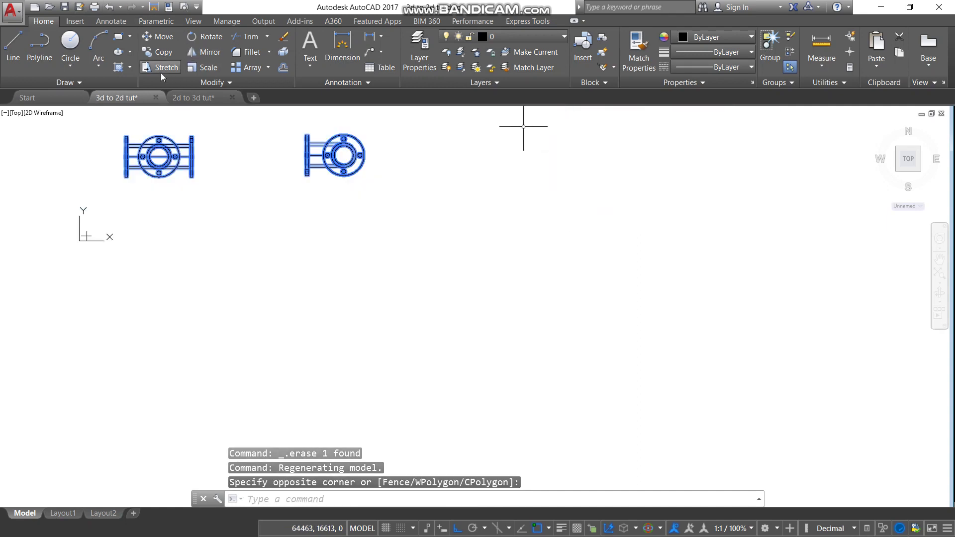
pyautogui.write('sc')
pyautogui.press('space')
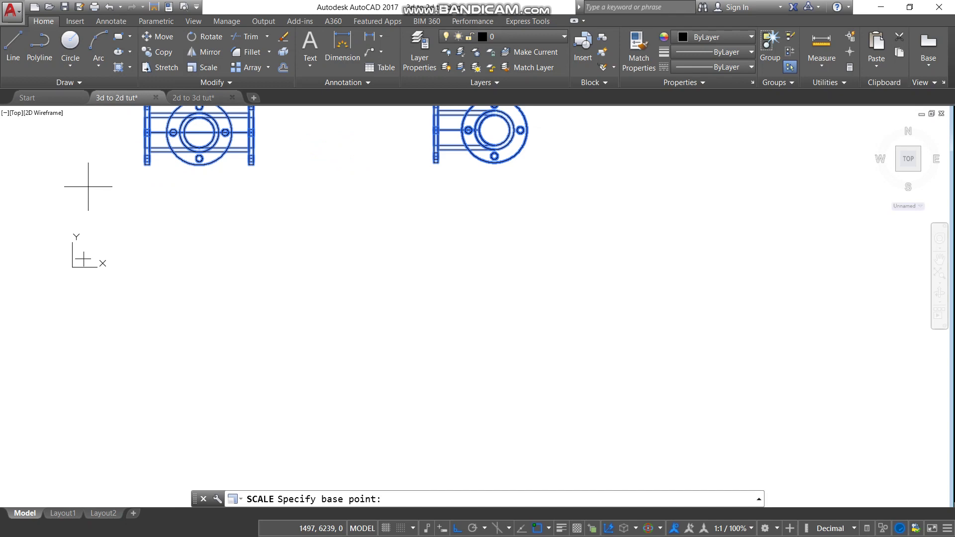
pyautogui.scroll(6, 93, 188)
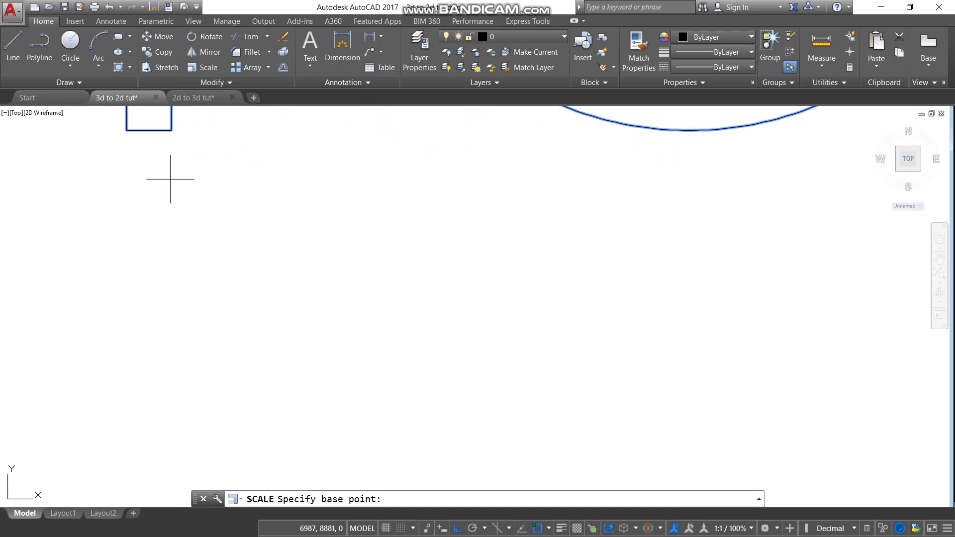
pyautogui.click(128, 129)
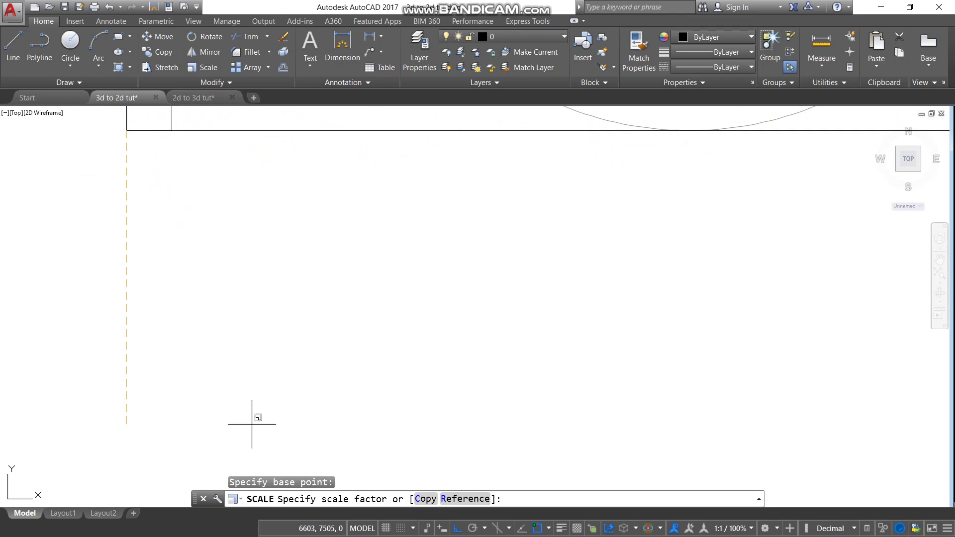
pyautogui.click(456, 528)
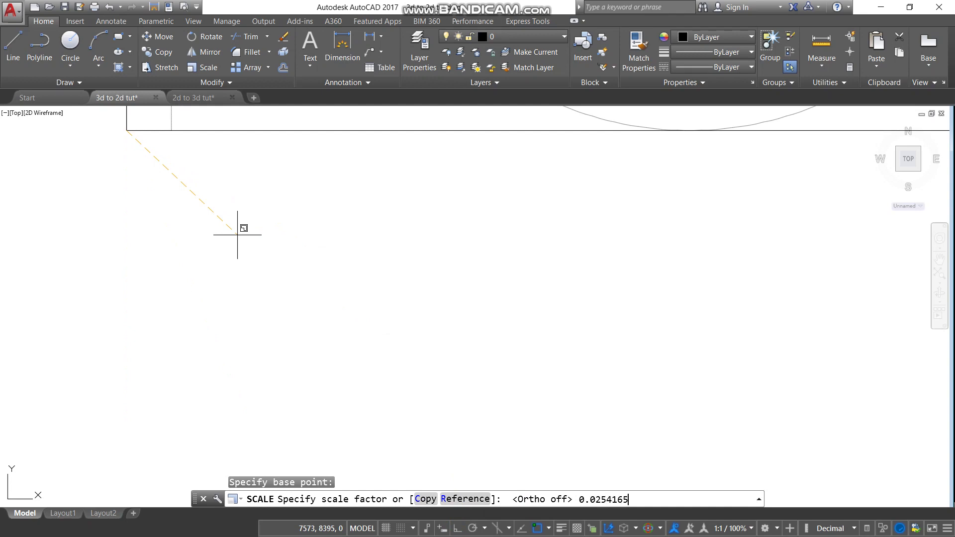
pyautogui.press('Return')
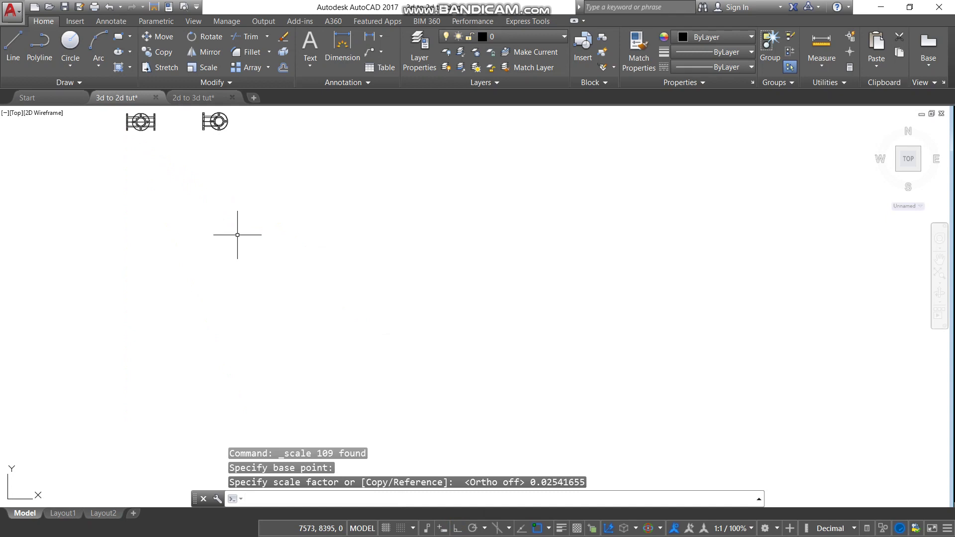
pyautogui.scroll(-5, 276, 299)
pyautogui.click(269, 137)
pyautogui.click(324, 182)
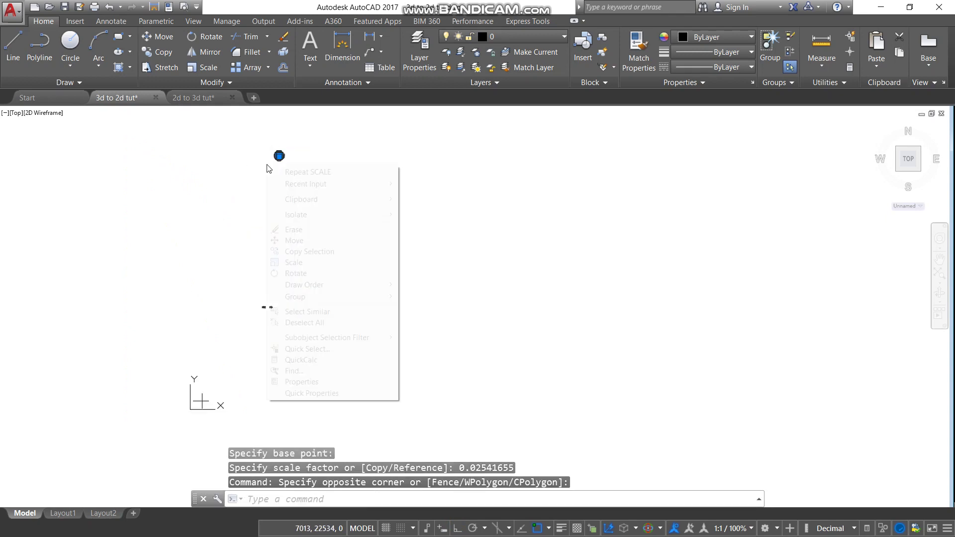
# Move the selected small view to just above the drawing origin
pyautogui.rightClick(266, 168)
pyautogui.click(291, 238)
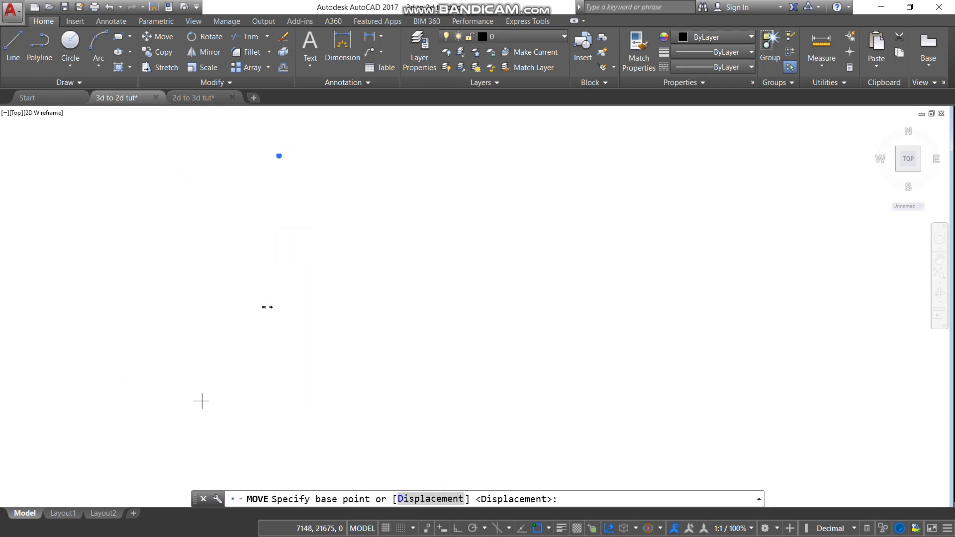
pyautogui.moveTo(279, 155); pyautogui.dragTo(307, 107, button='middle')
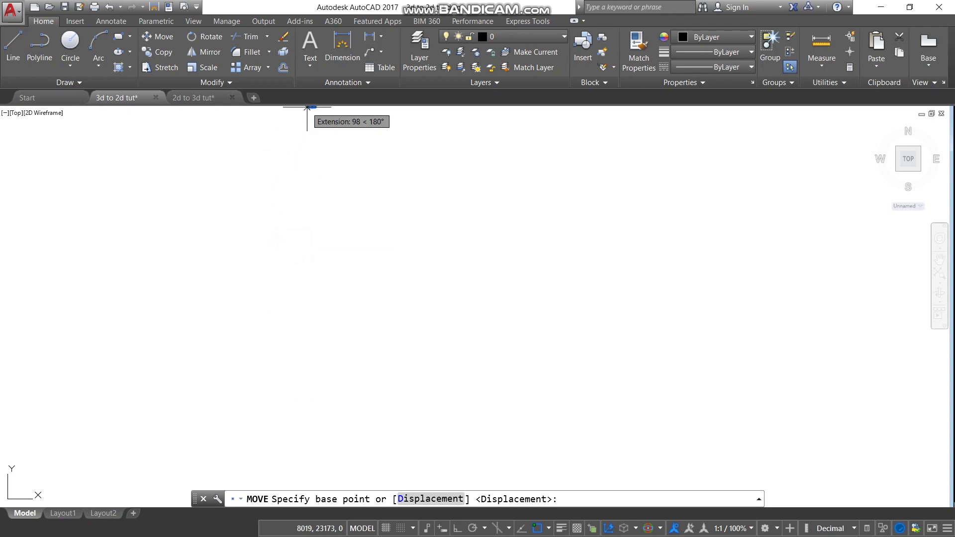
pyautogui.click(306, 107)
pyautogui.scroll(3, 281, 378)
pyautogui.scroll(4, 229, 398)
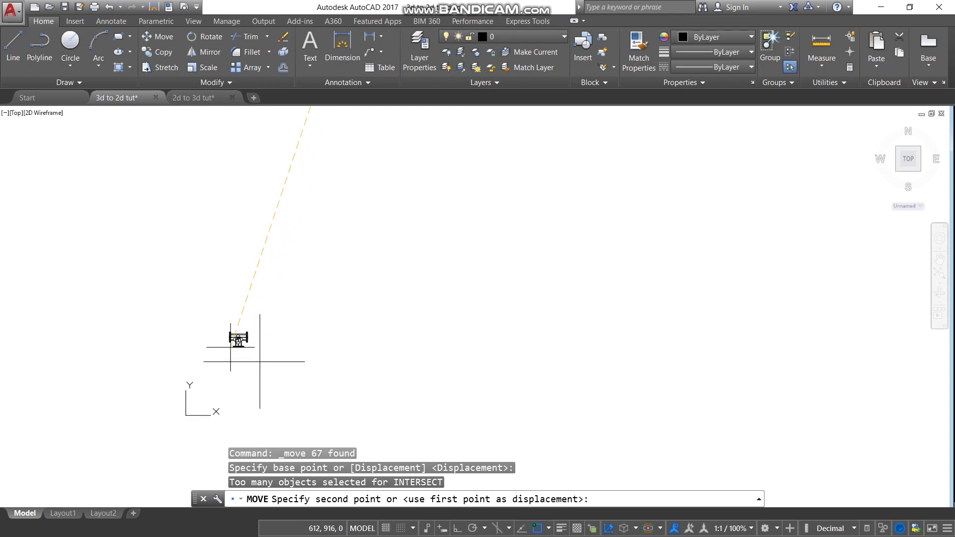
pyautogui.click(233, 345)
pyautogui.scroll(-6, 344, 320)
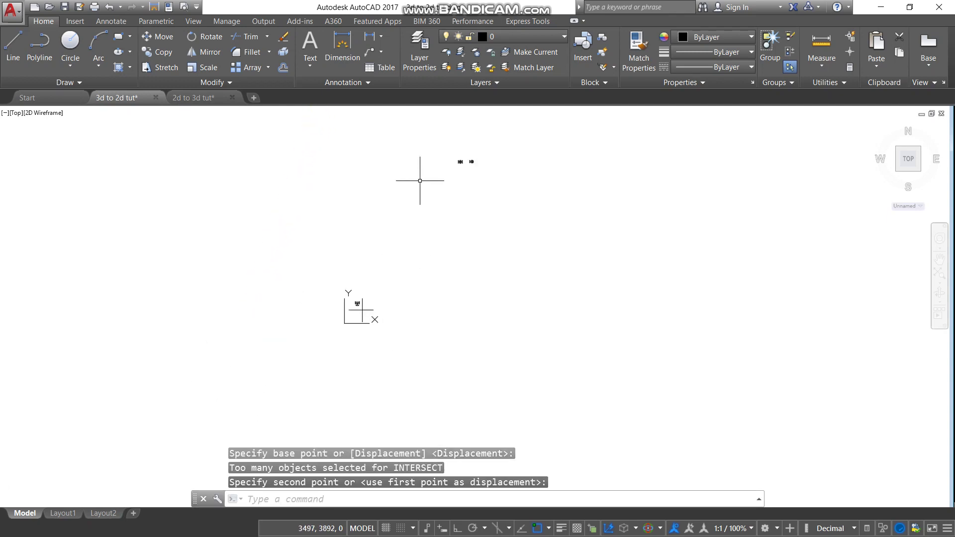
# Move the two small flange views into alignment below the tee's top view
pyautogui.click(445, 141)
pyautogui.click(548, 196)
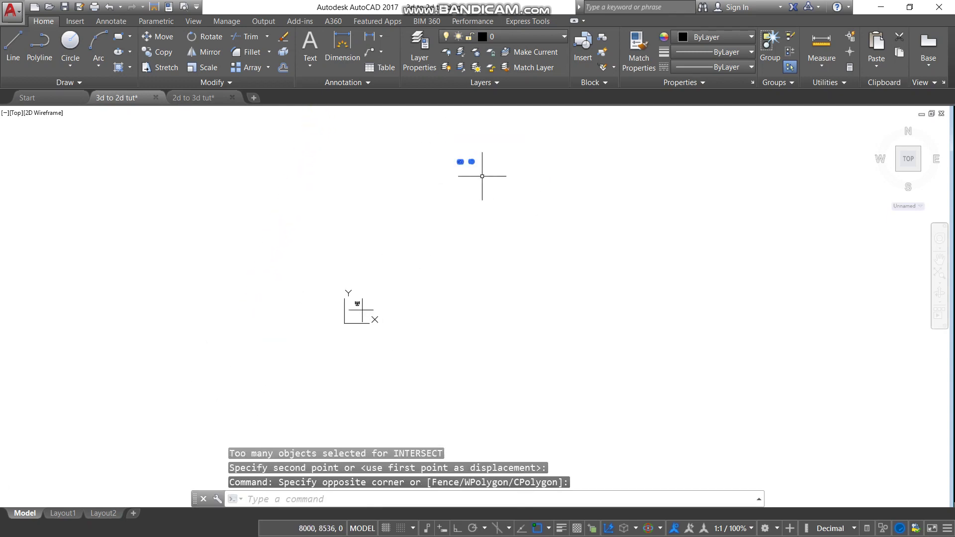
pyautogui.rightClick(477, 177)
pyautogui.click(498, 249)
pyautogui.scroll(8, 450, 160)
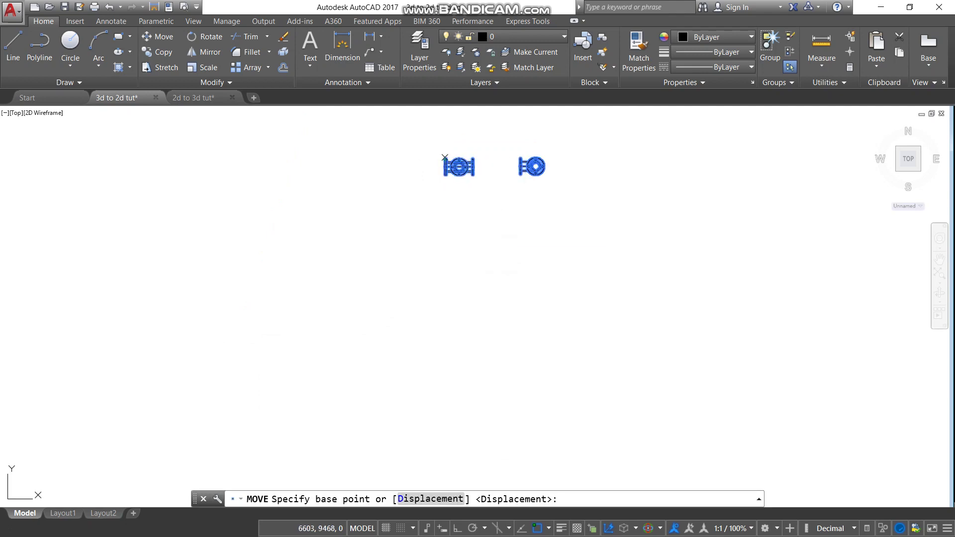
pyautogui.click(450, 165)
pyautogui.scroll(-6, 464, 192)
pyautogui.scroll(6, 421, 249)
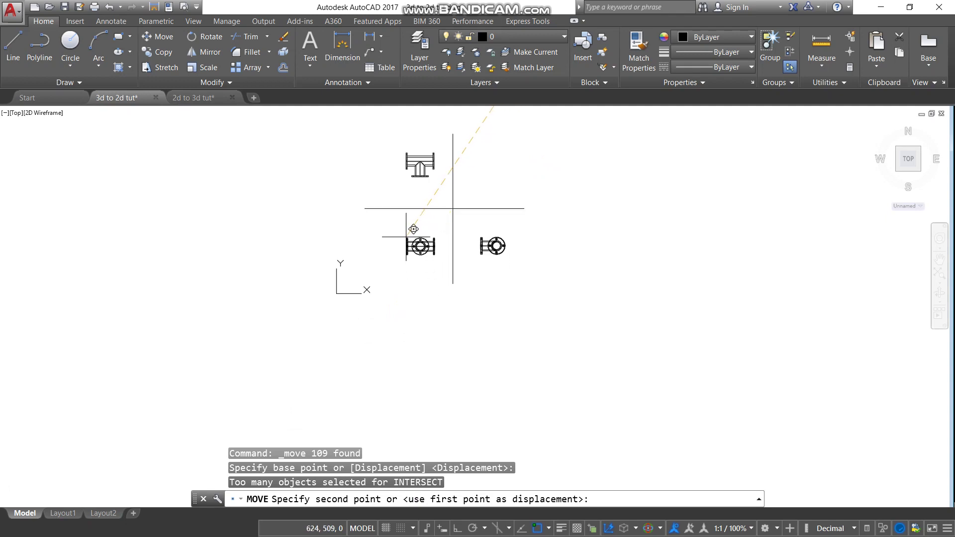
pyautogui.click(403, 231)
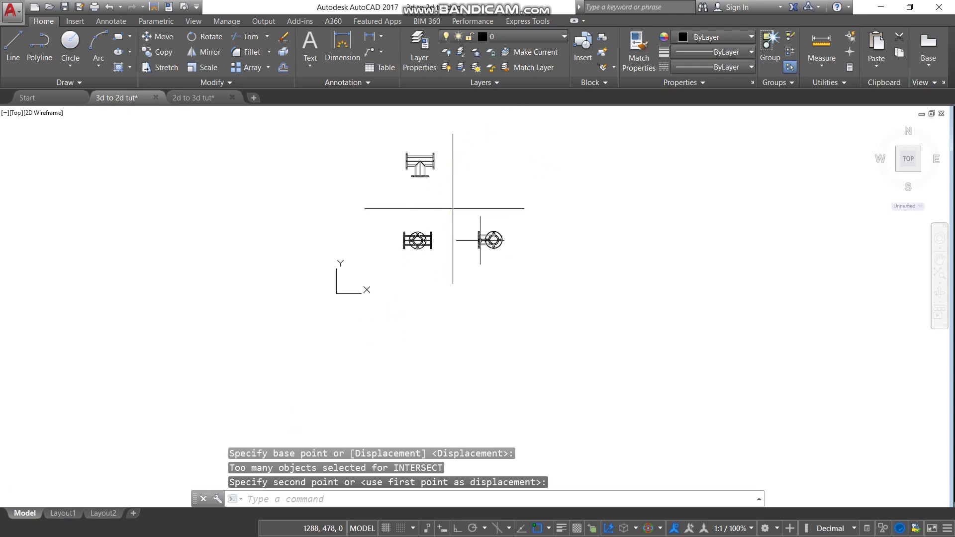
pyautogui.scroll(8, 433, 230)
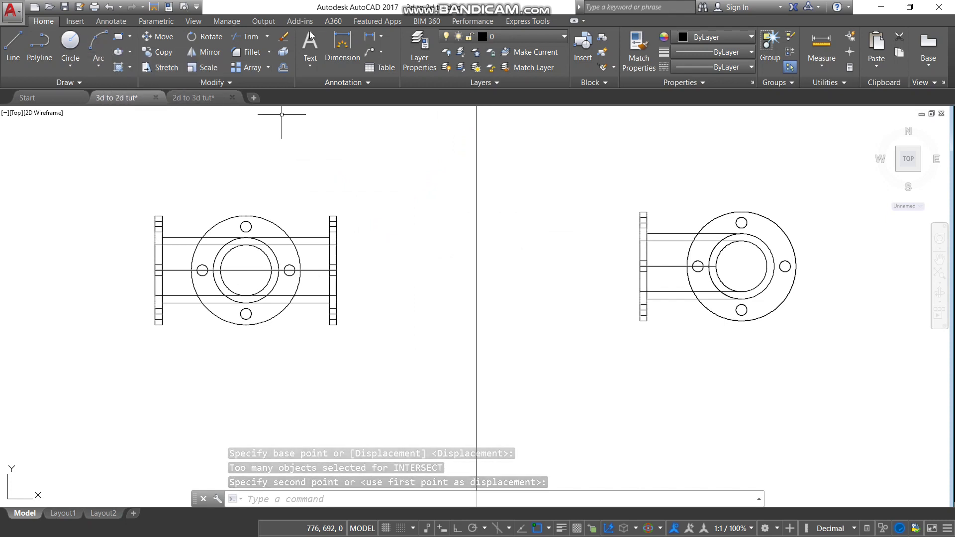
pyautogui.click(352, 40)
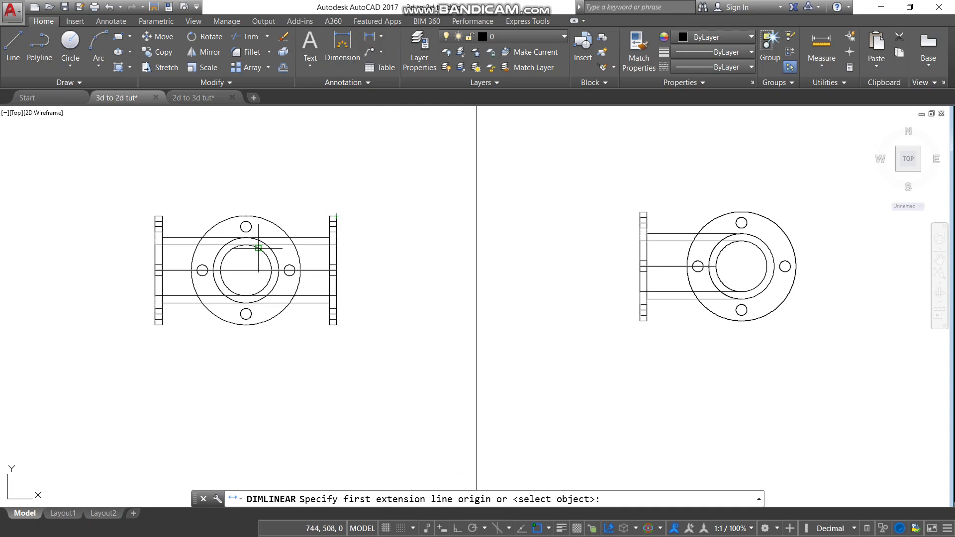
pyautogui.scroll(4, 255, 239)
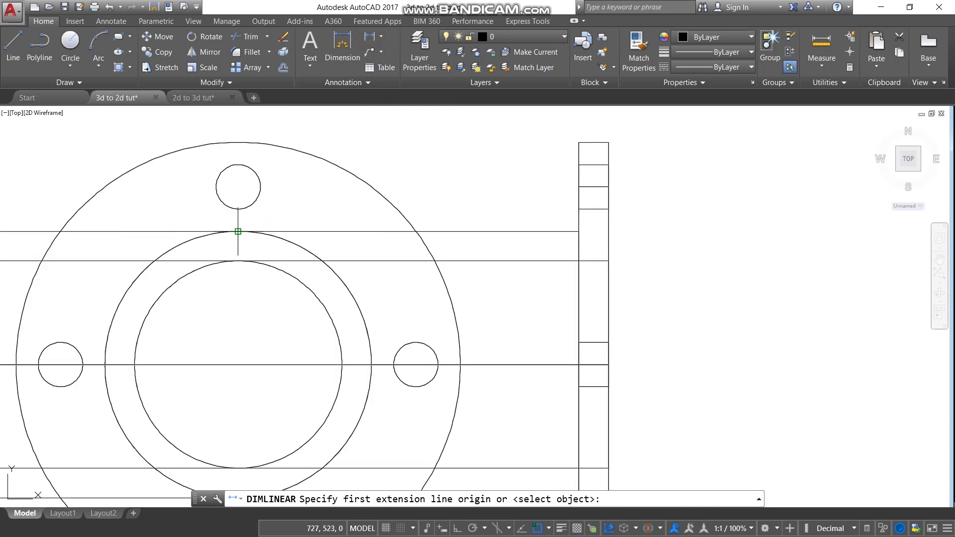
pyautogui.click(238, 231)
pyautogui.scroll(-3, 245, 274)
pyautogui.scroll(5, 244, 297)
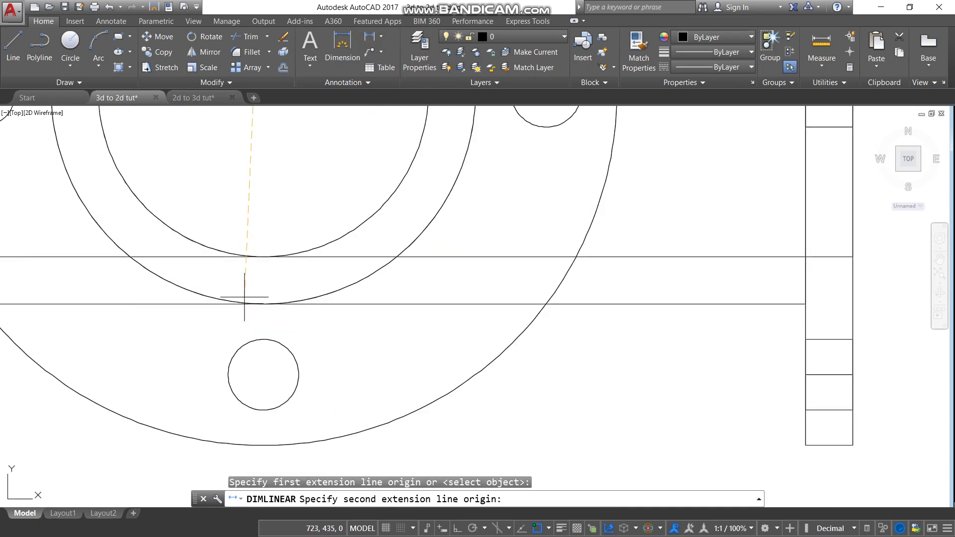
pyautogui.click(262, 304)
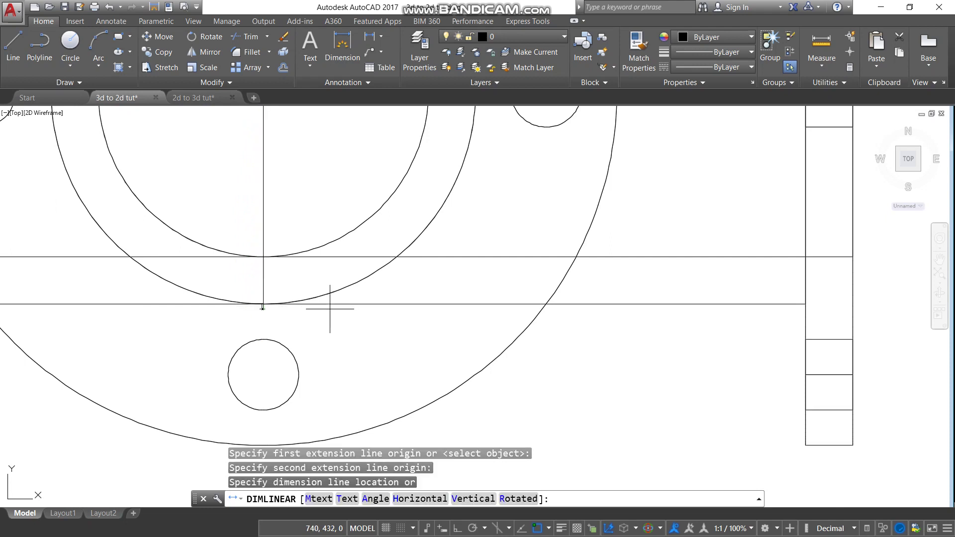
pyautogui.scroll(-2, 341, 316)
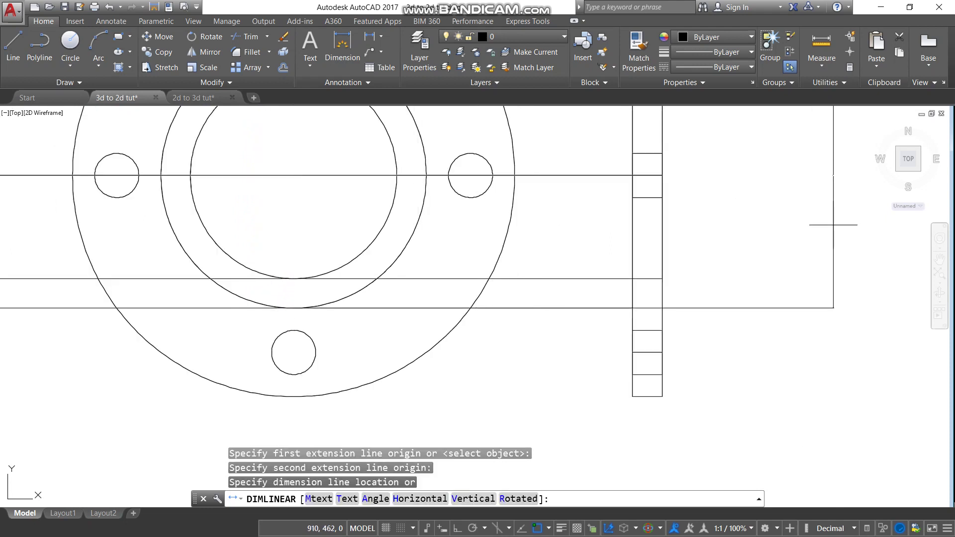
pyautogui.click(810, 230)
pyautogui.scroll(-2, 810, 244)
pyautogui.scroll(6, 811, 202)
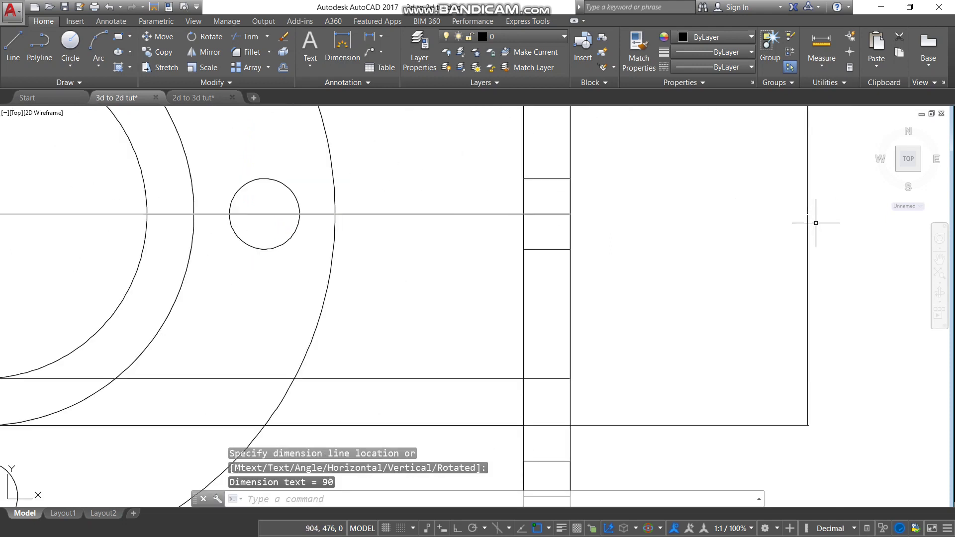
pyautogui.click(800, 201)
pyautogui.press('Delete')
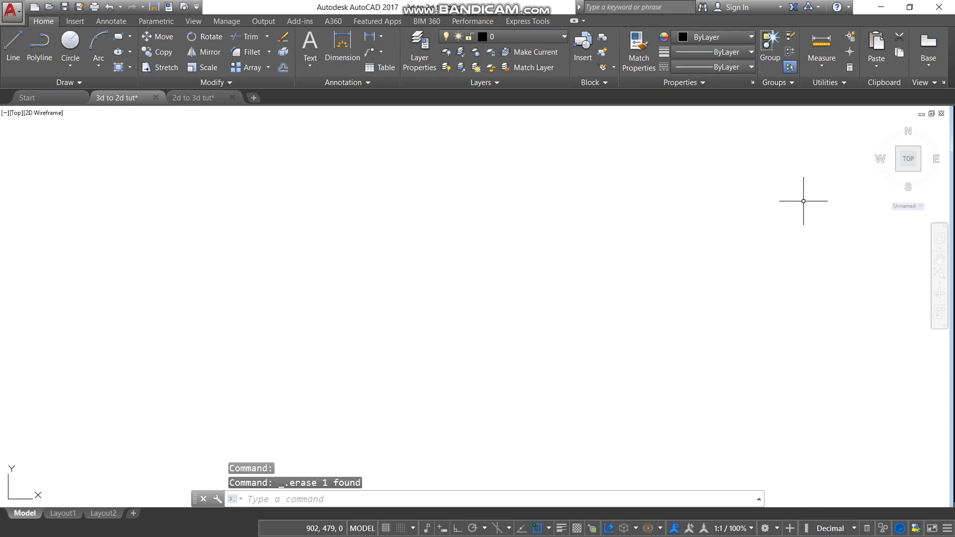
# Delete the flange's horizontal centre line
pyautogui.scroll(-5, 802, 204)
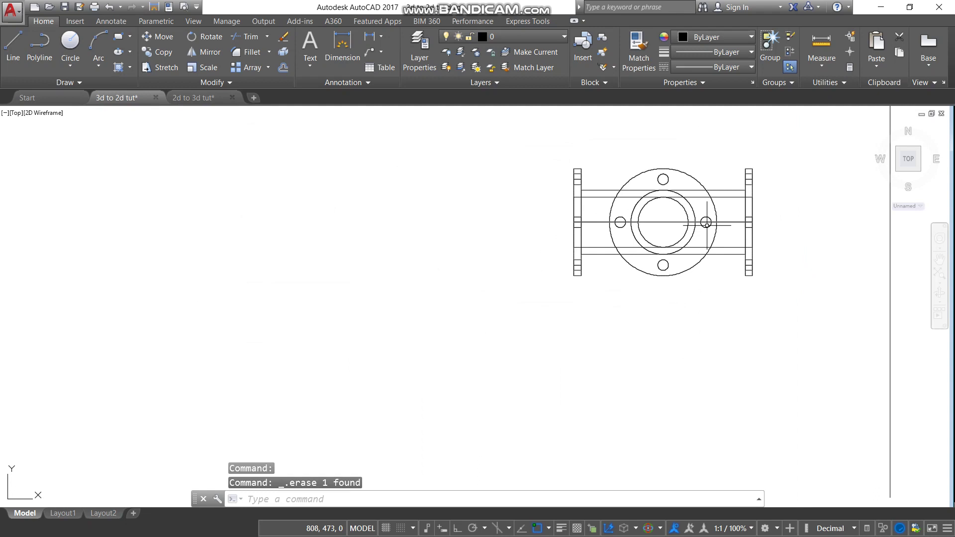
pyautogui.scroll(1, 707, 224)
pyautogui.scroll(-3, 625, 226)
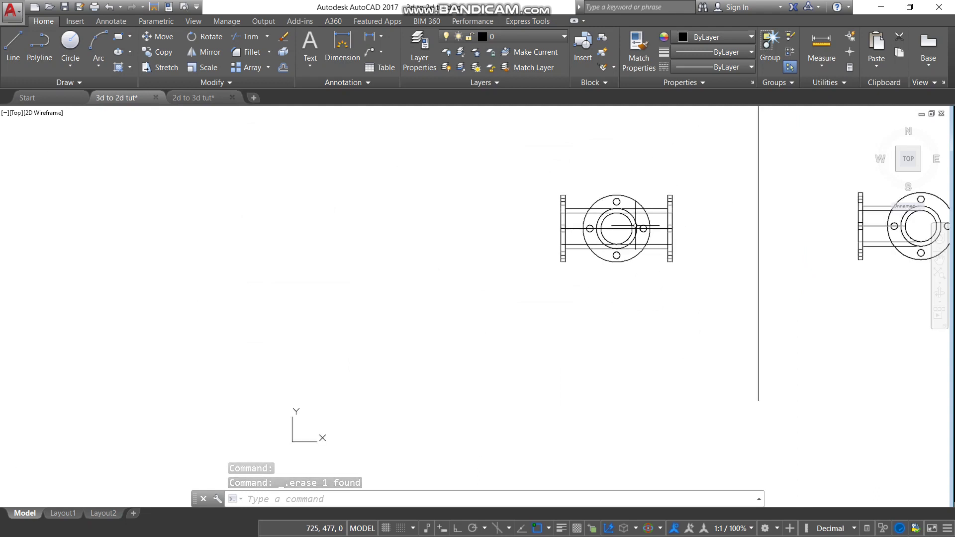
pyautogui.scroll(-4, 617, 228)
pyautogui.scroll(2, 721, 225)
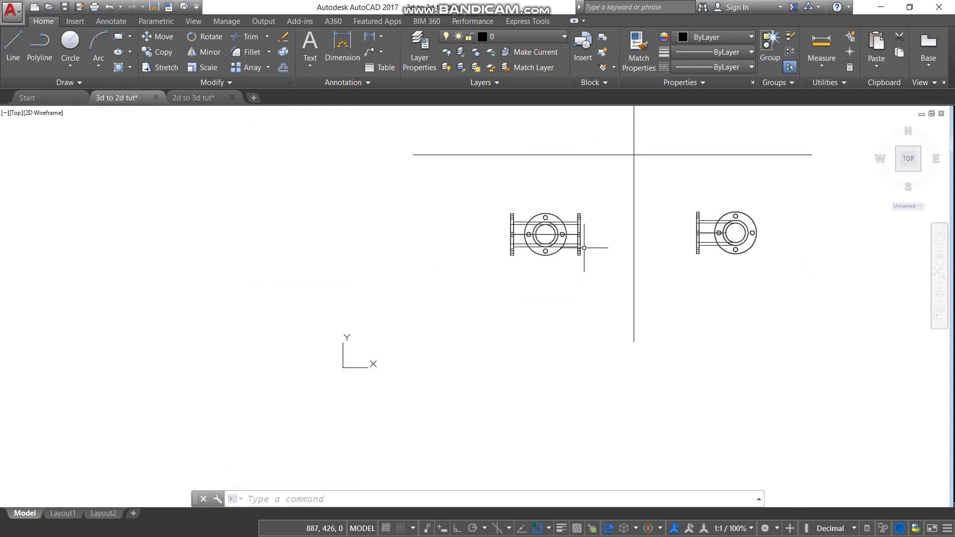
pyautogui.scroll(6, 533, 239)
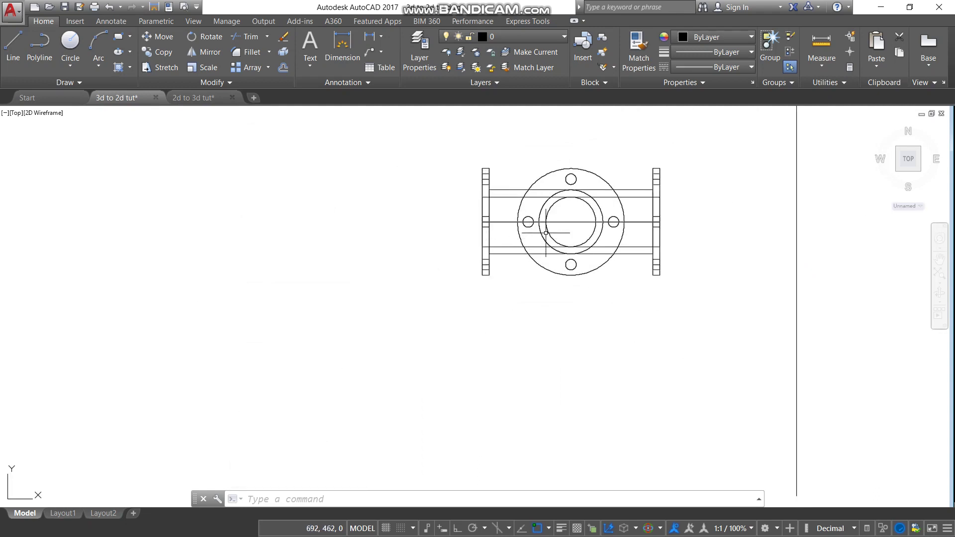
pyautogui.click(573, 218)
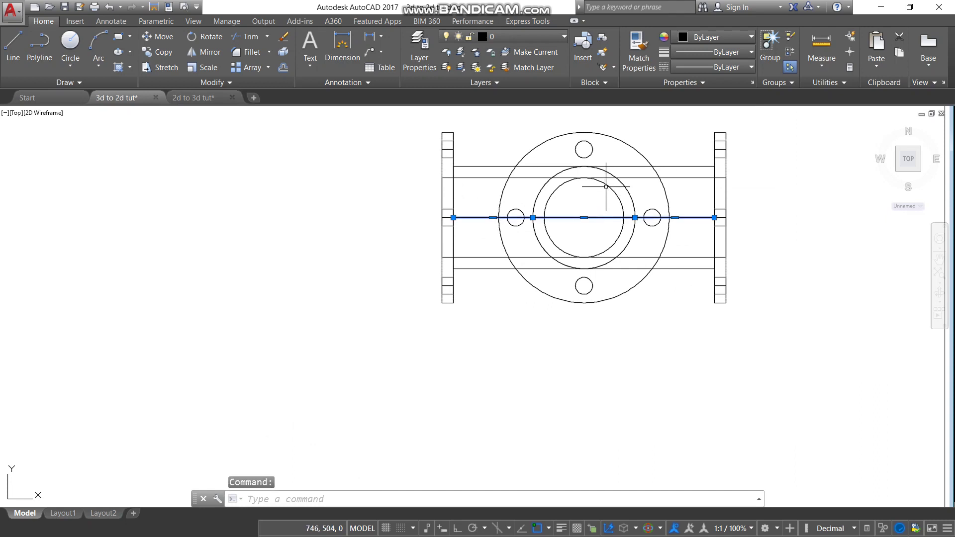
pyautogui.click(631, 186)
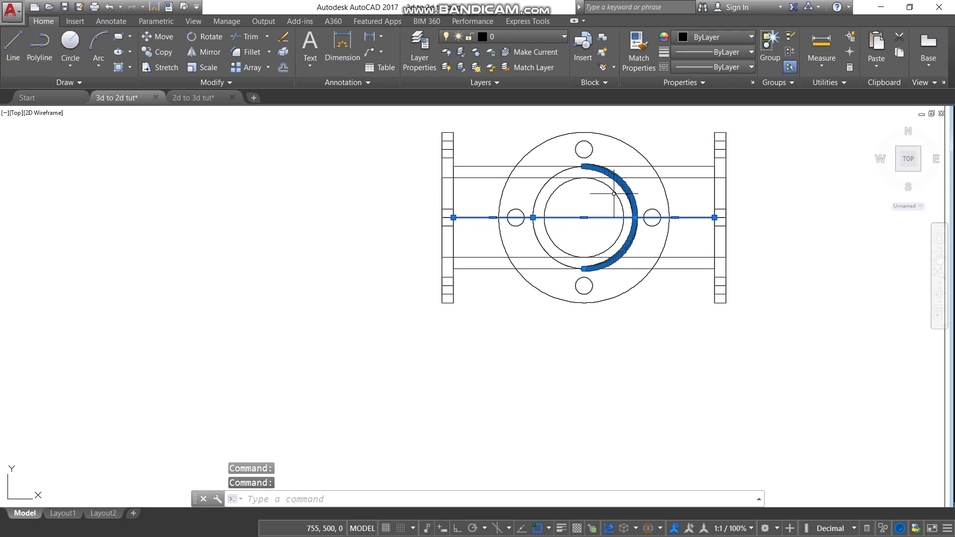
pyautogui.press('Escape')
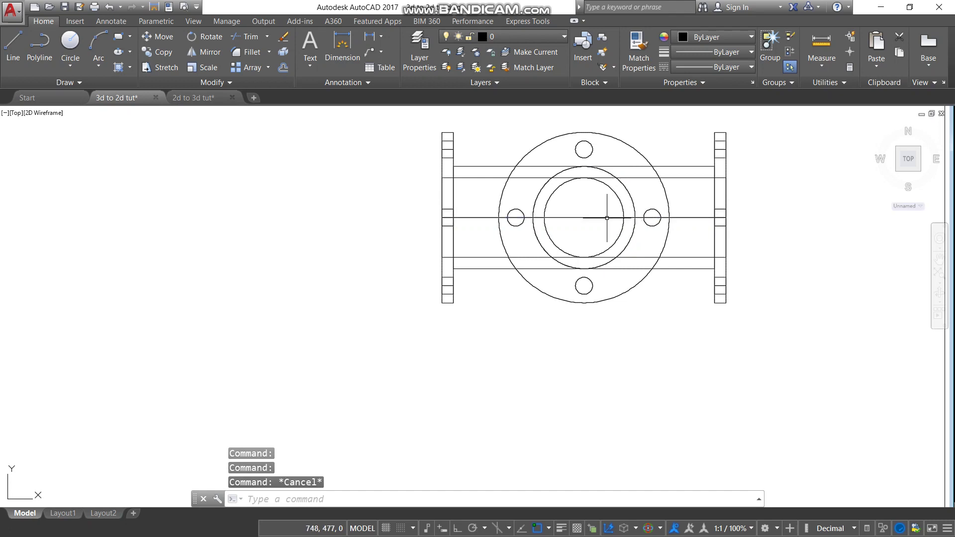
pyautogui.click(606, 218)
pyautogui.press('Delete')
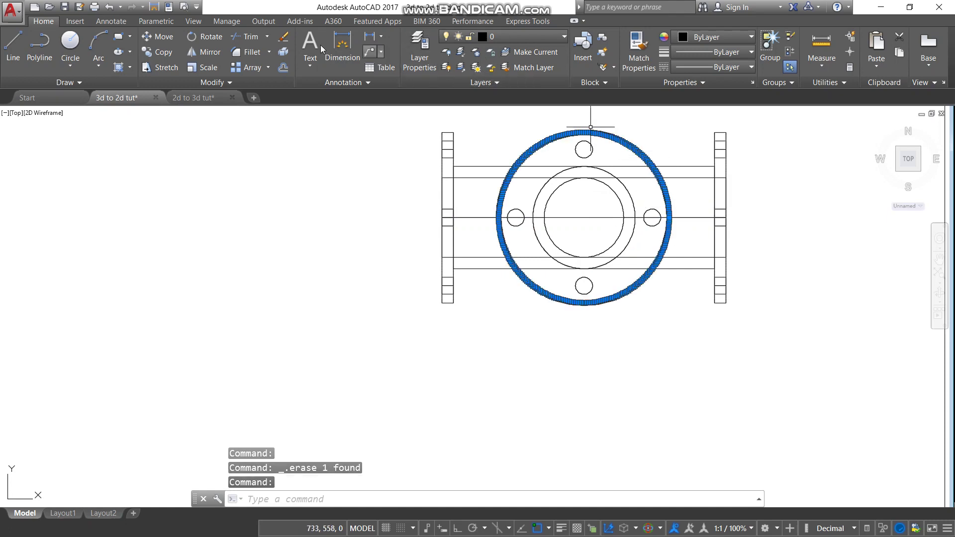
# Trim the upper and lower pipe lines inside the outer circle, then view the 2d to 3d tut drawing
pyautogui.click(246, 36)
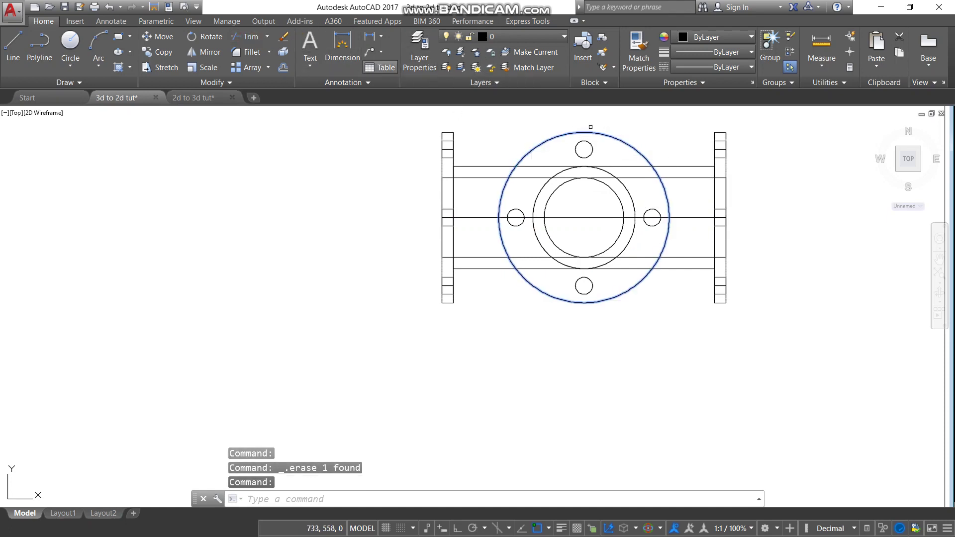
pyautogui.press('Return')
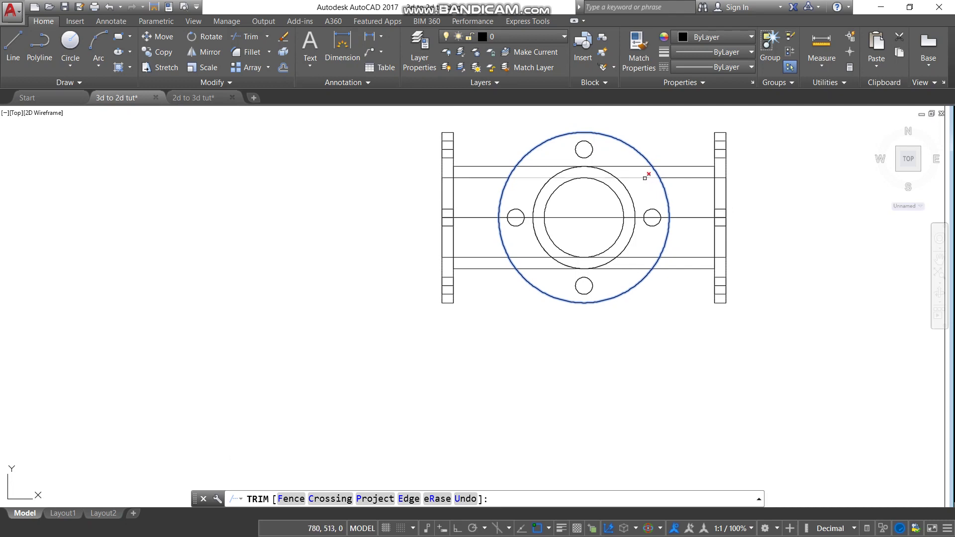
pyautogui.click(636, 177)
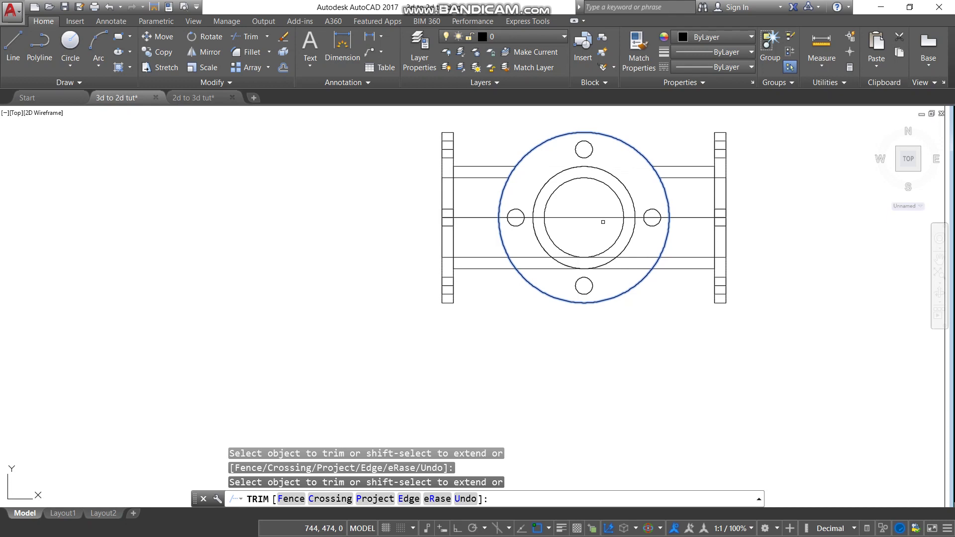
pyautogui.click(640, 257)
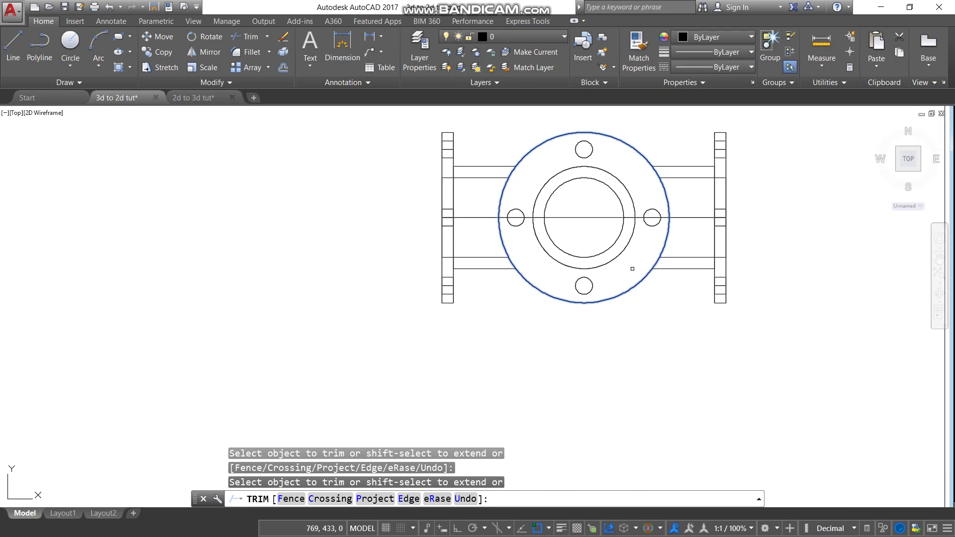
pyautogui.press('Escape')
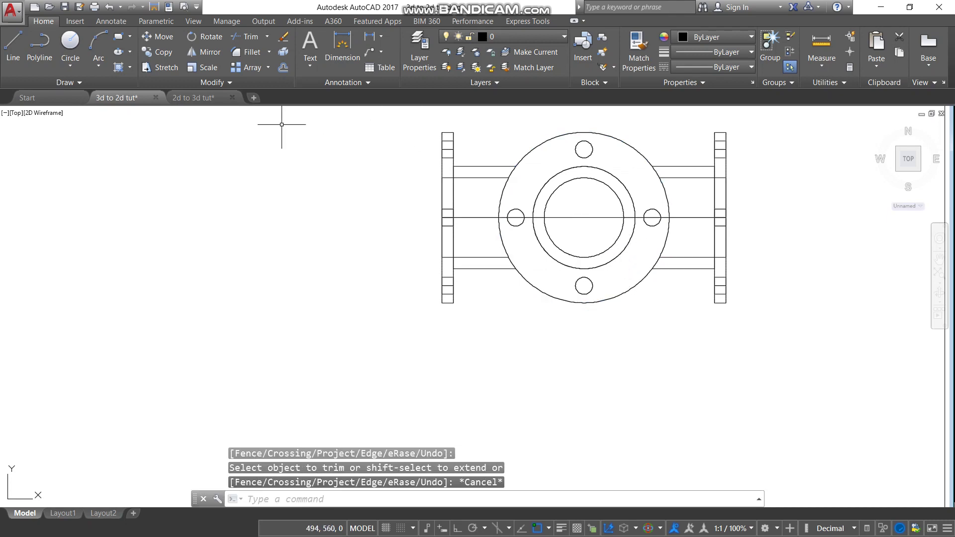
pyautogui.click(210, 99)
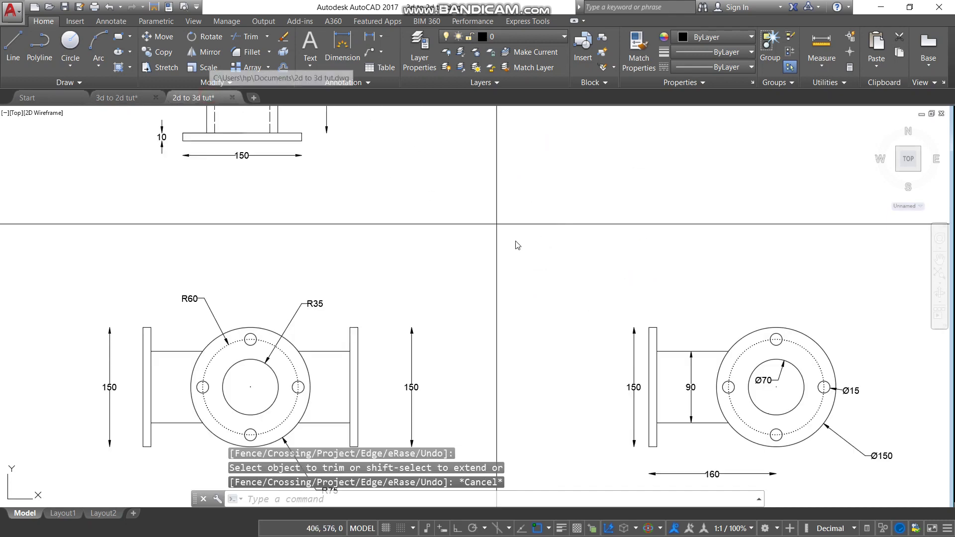
pyautogui.scroll(1, 380, 336)
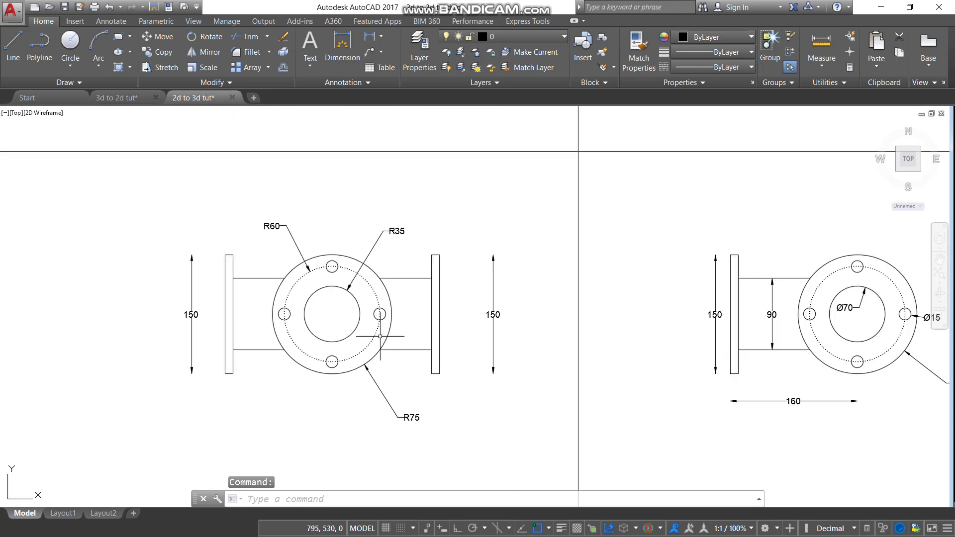